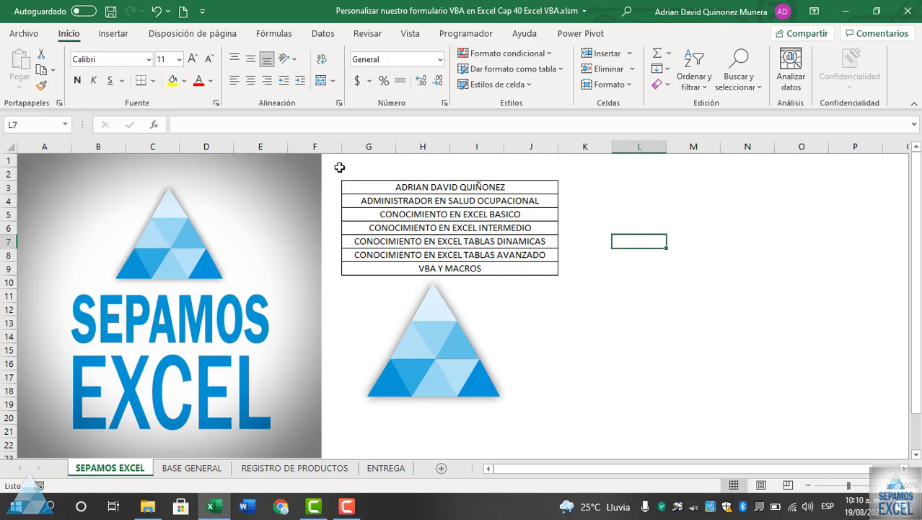
Show the BASE GENERAL sheet and look through its 20 product repair records
click(171, 468)
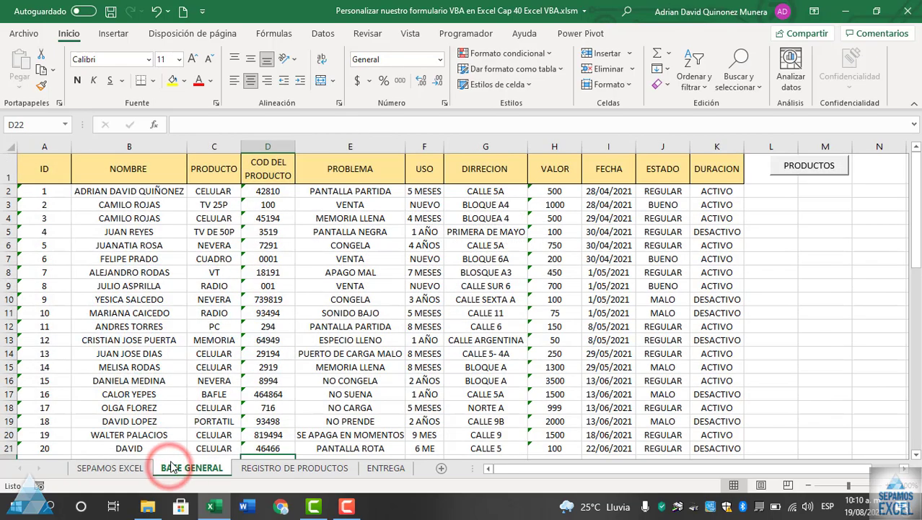
scroll(599, 281, down, 3)
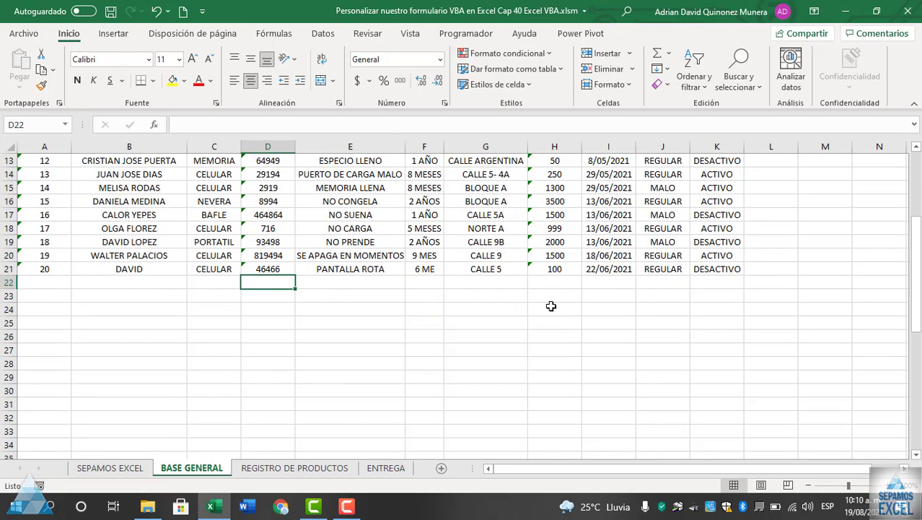
scroll(552, 305, up, 3)
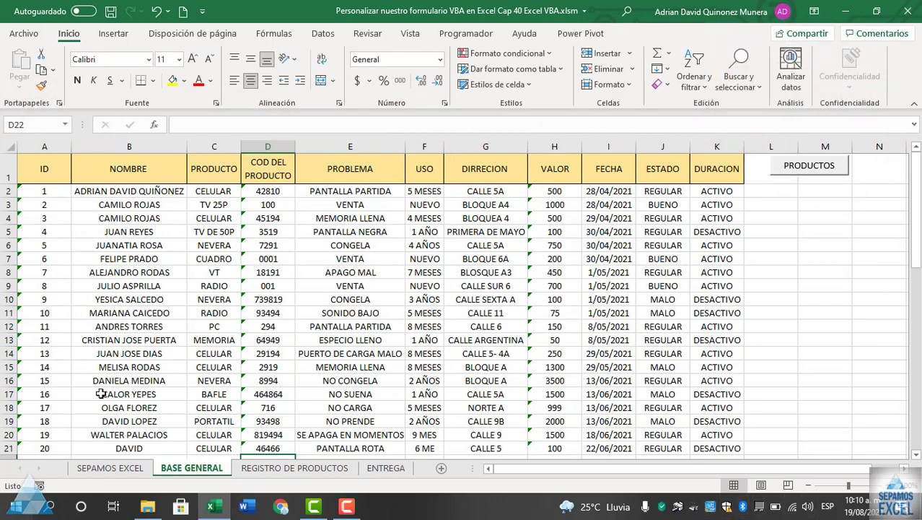
click(837, 166)
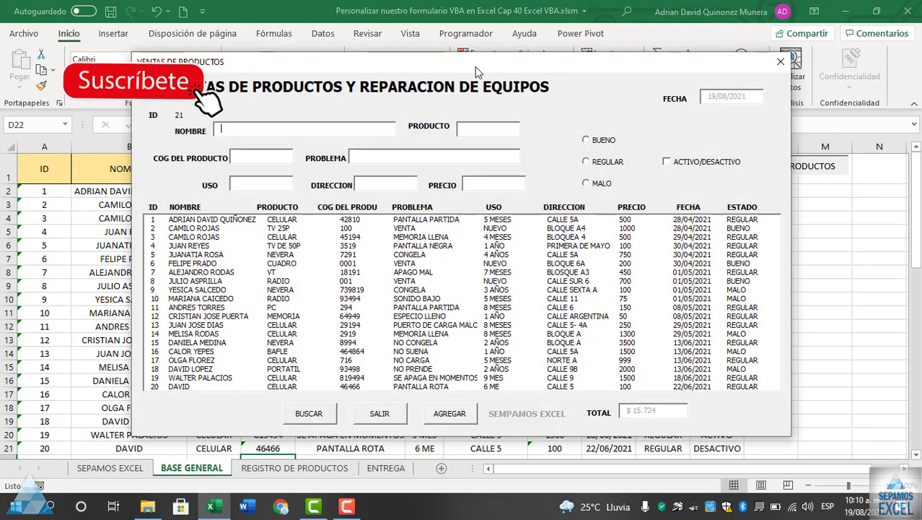
key(Tab)
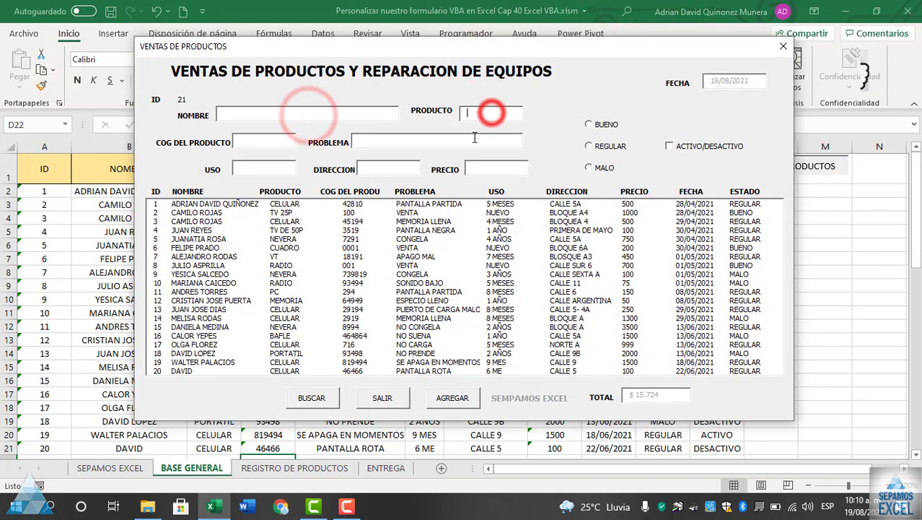
key(Tab)
key(Tab)
key(Tab)
key(Tab)
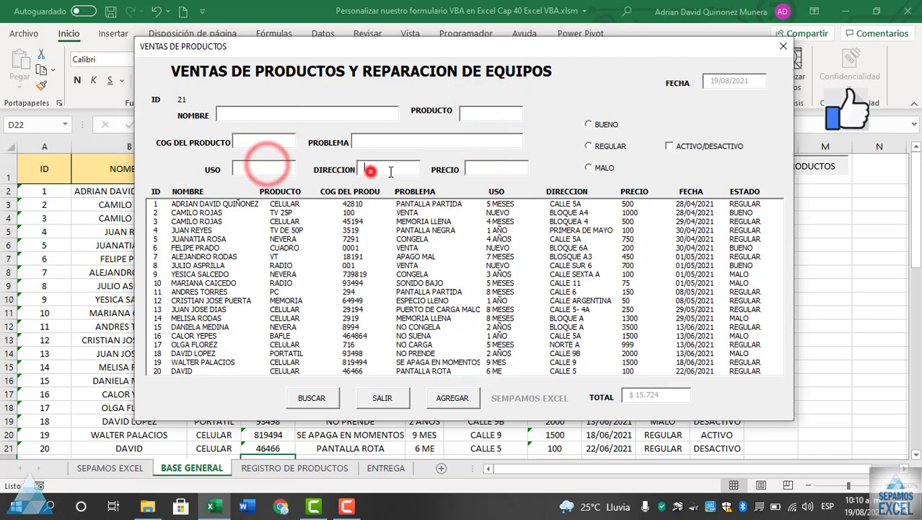
click(483, 165)
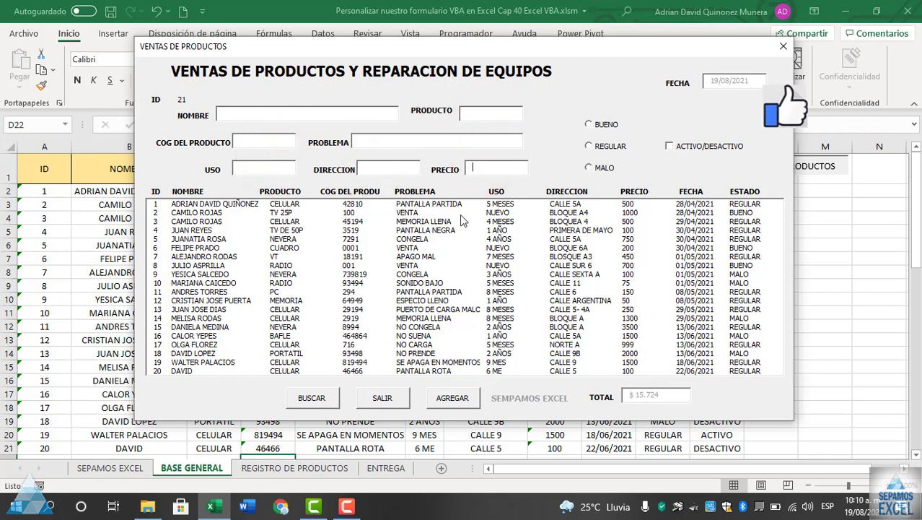
click(566, 229)
click(552, 256)
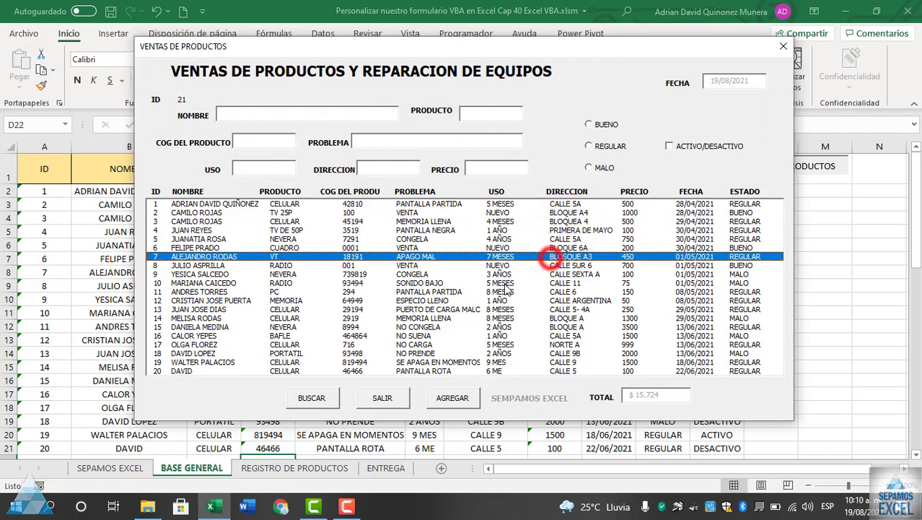
click(503, 283)
click(313, 398)
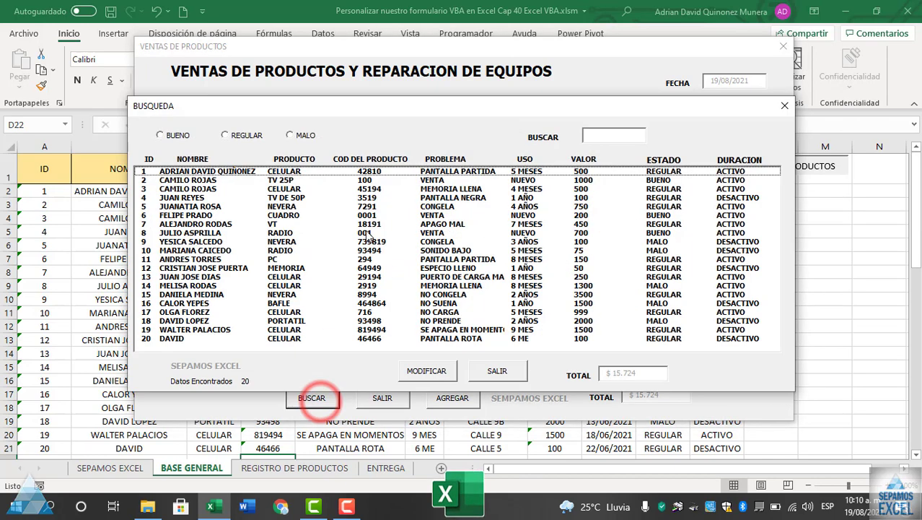
double_click(361, 223)
click(652, 153)
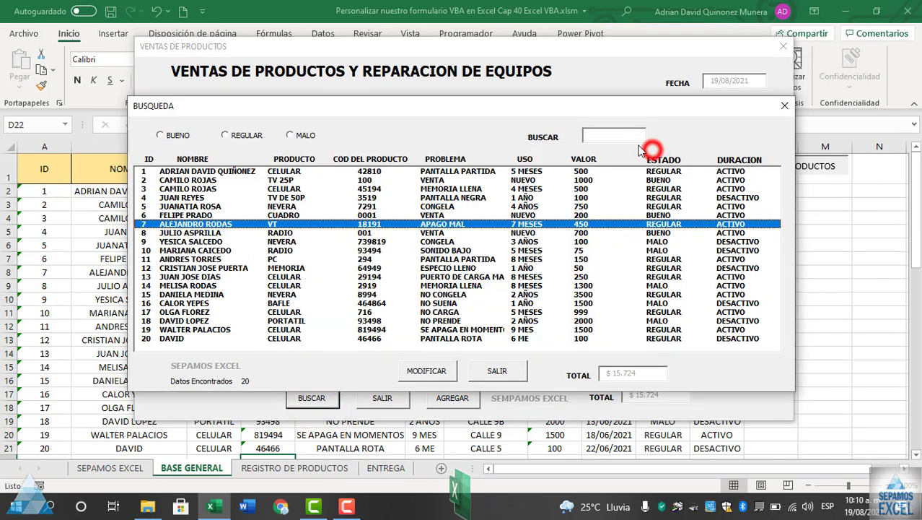
click(291, 135)
click(785, 106)
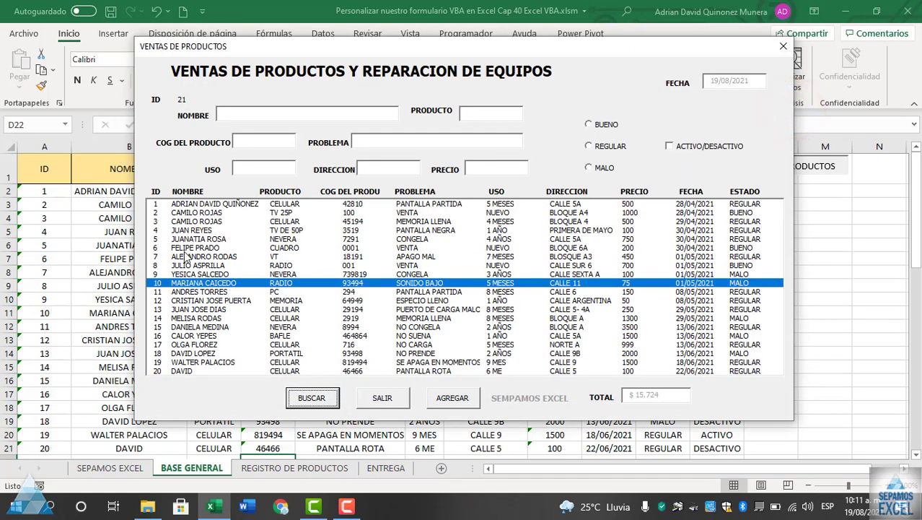
click(395, 292)
click(378, 319)
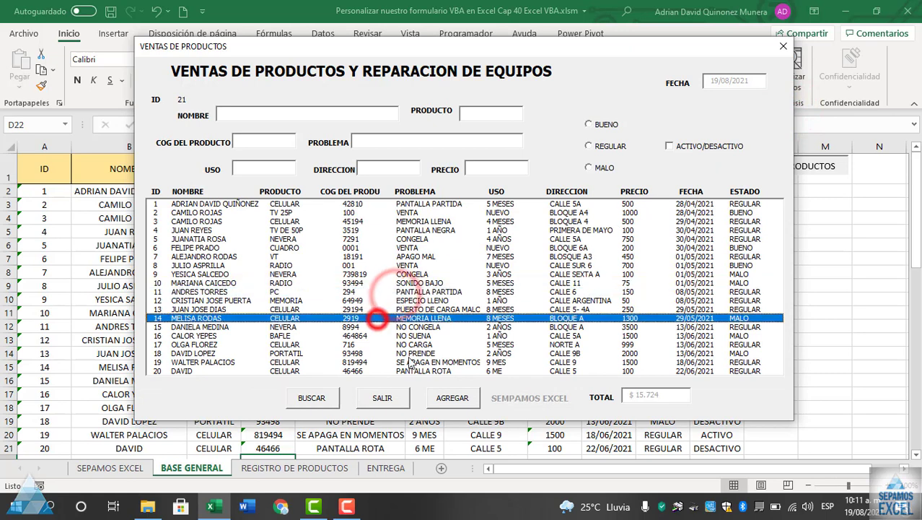
click(443, 392)
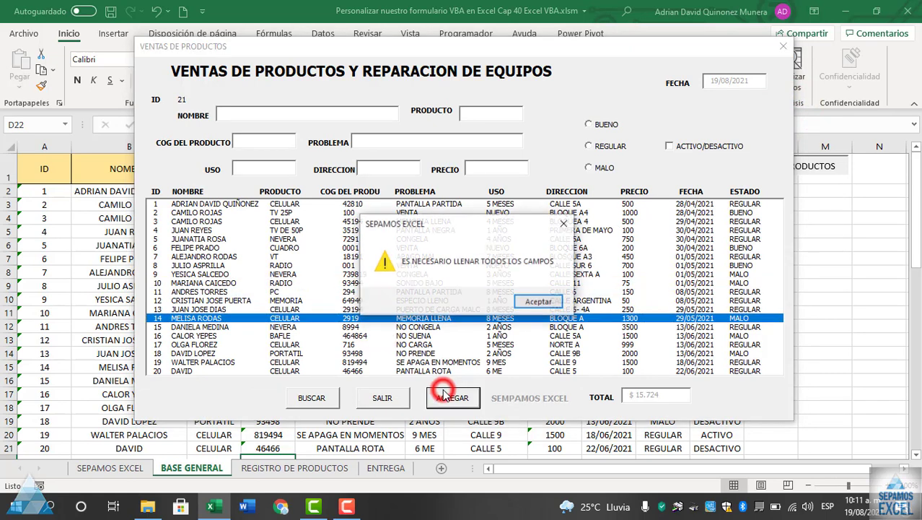
click(542, 303)
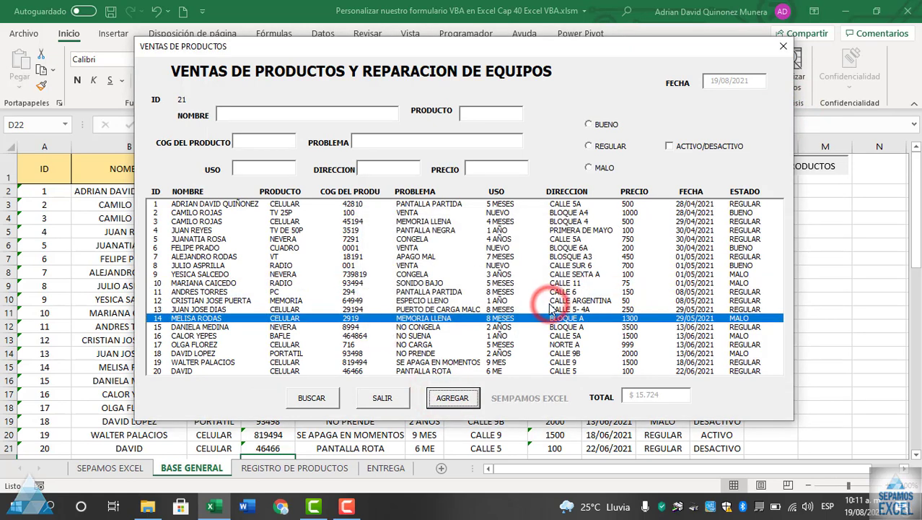
click(383, 398)
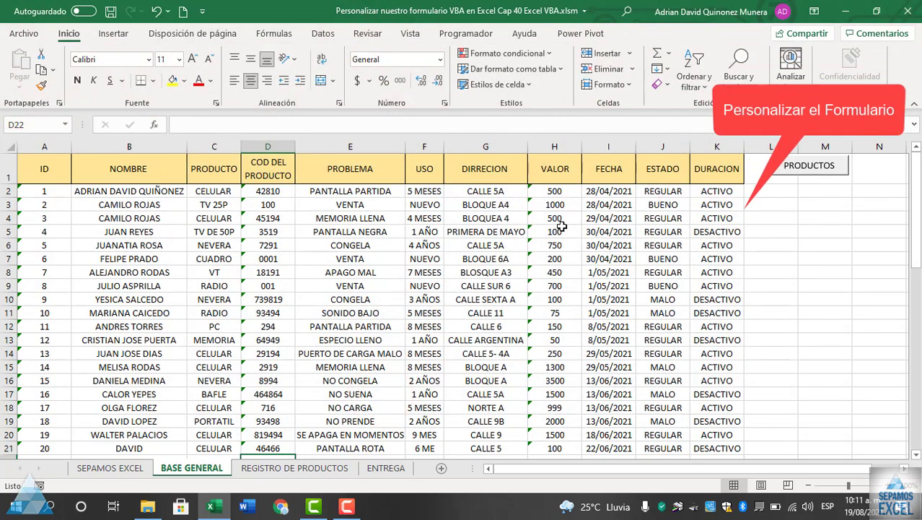
click(793, 177)
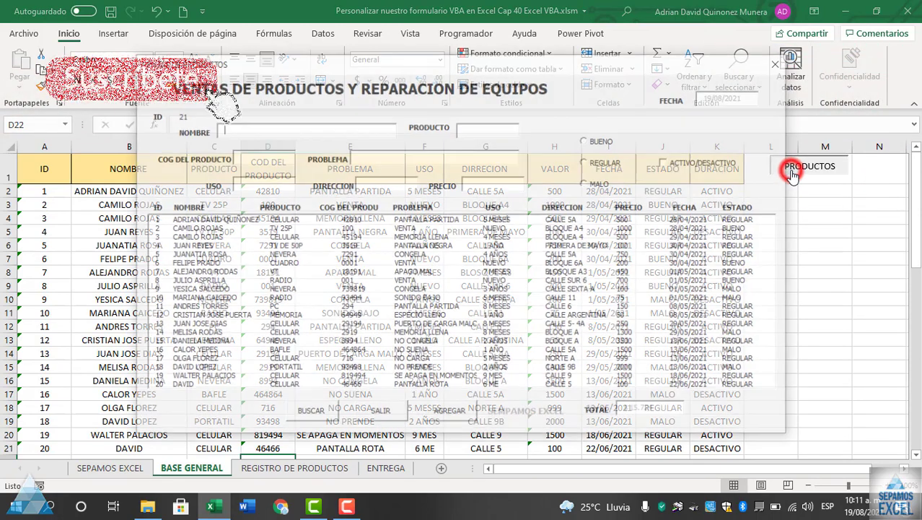
drag(427, 58, 439, 37)
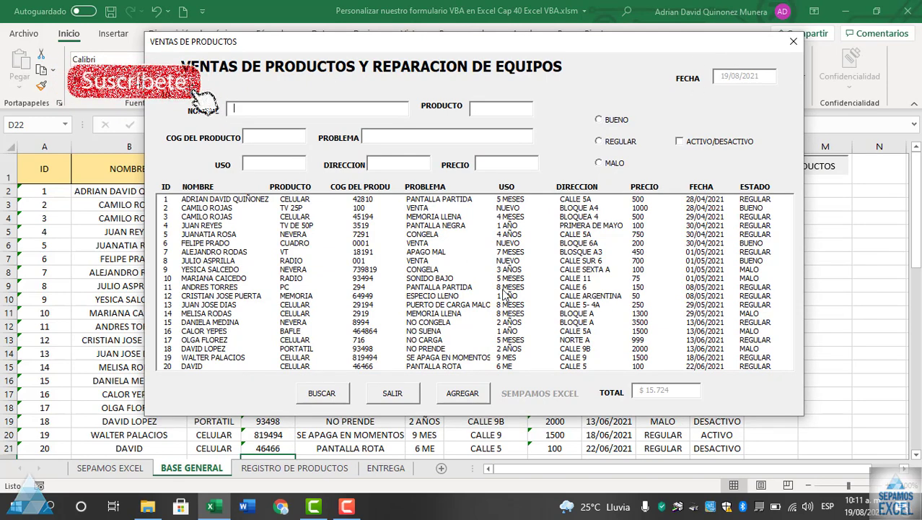
click(794, 41)
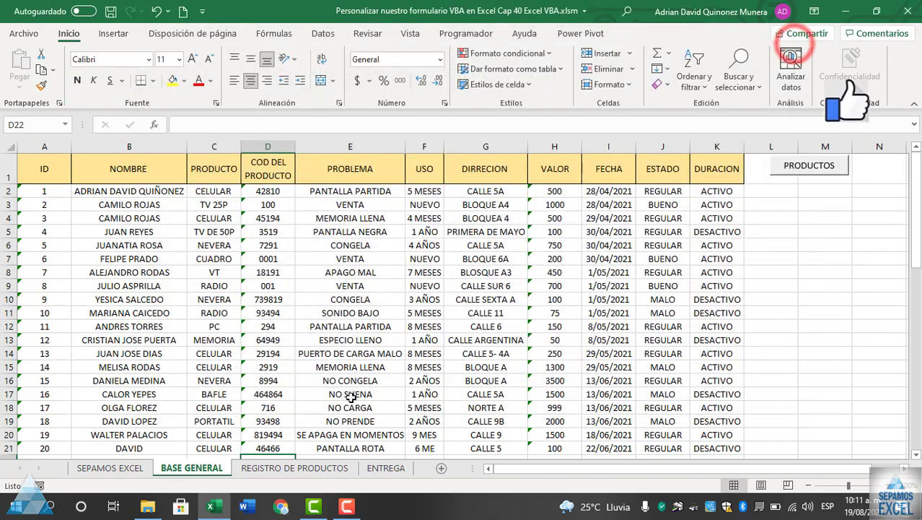
click(326, 467)
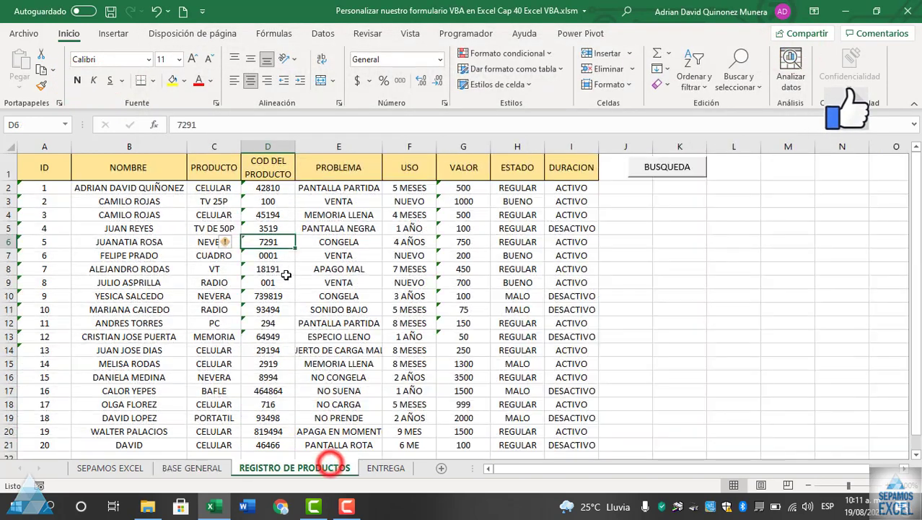
click(654, 177)
double_click(536, 196)
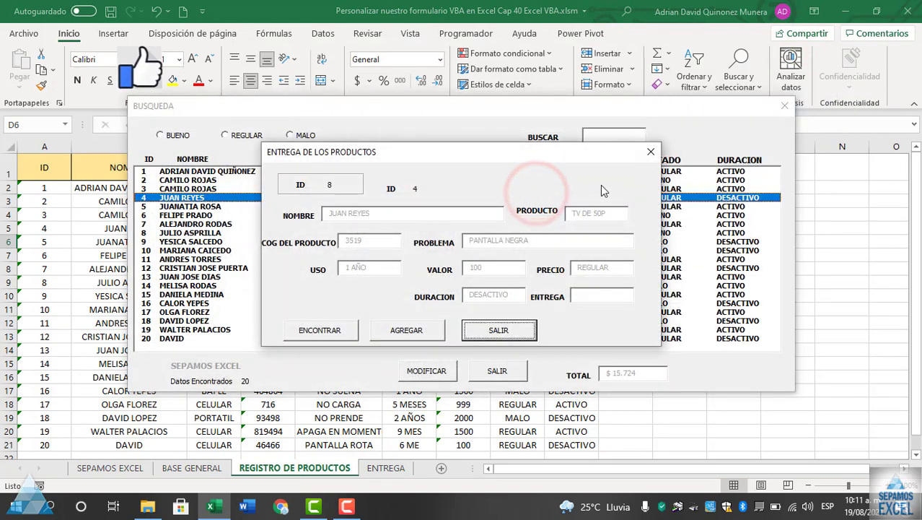
click(650, 152)
click(785, 105)
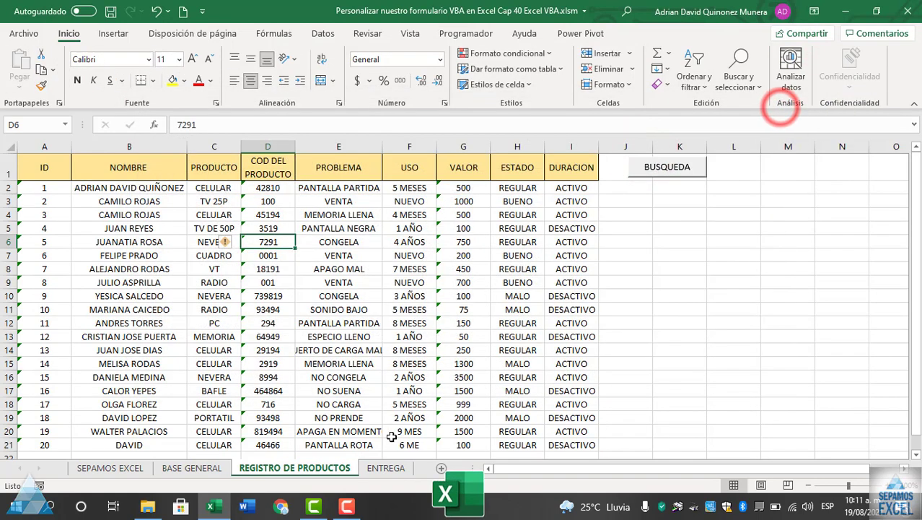
click(385, 468)
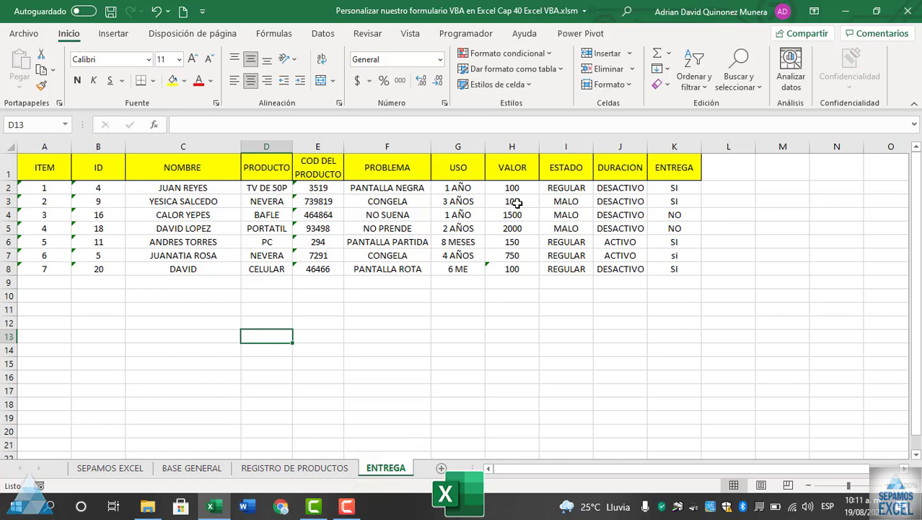
click(203, 478)
click(433, 232)
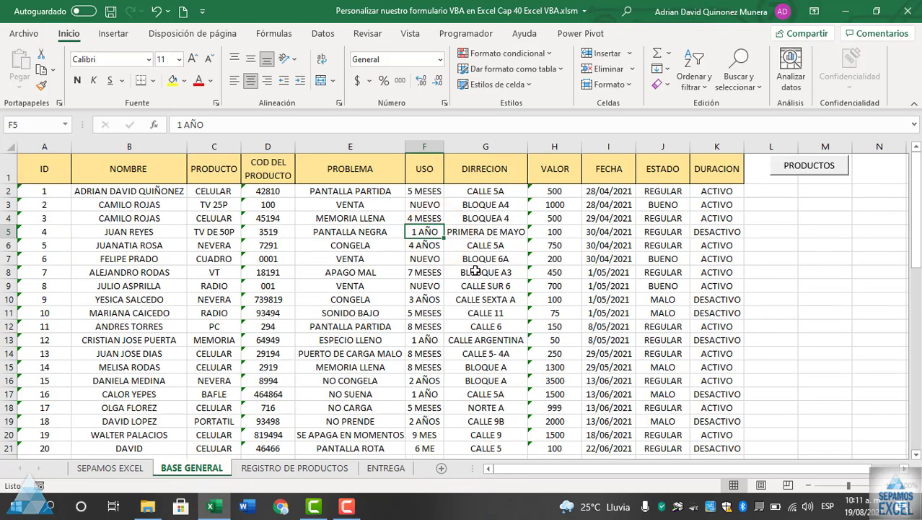
click(794, 168)
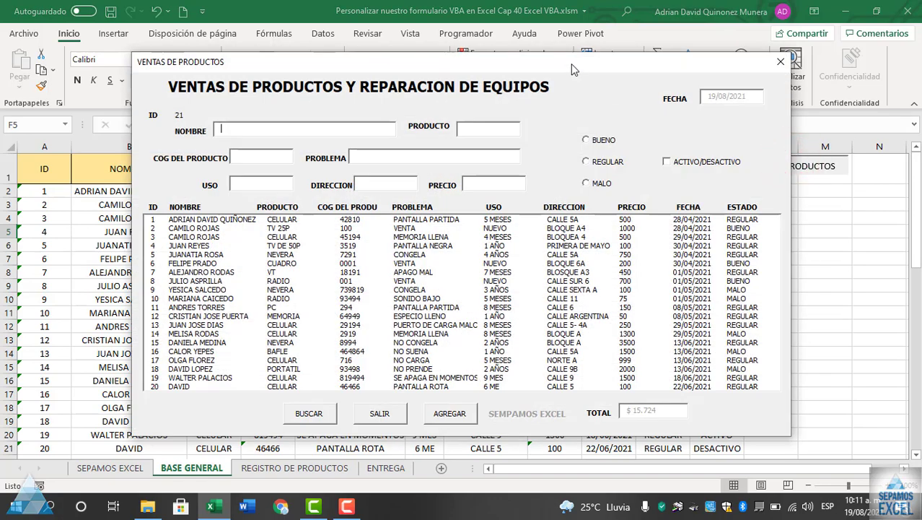
mouse_move(571, 64)
mouse_down()
mouse_move(575, 44)
mouse_move(585, 45)
mouse_up()
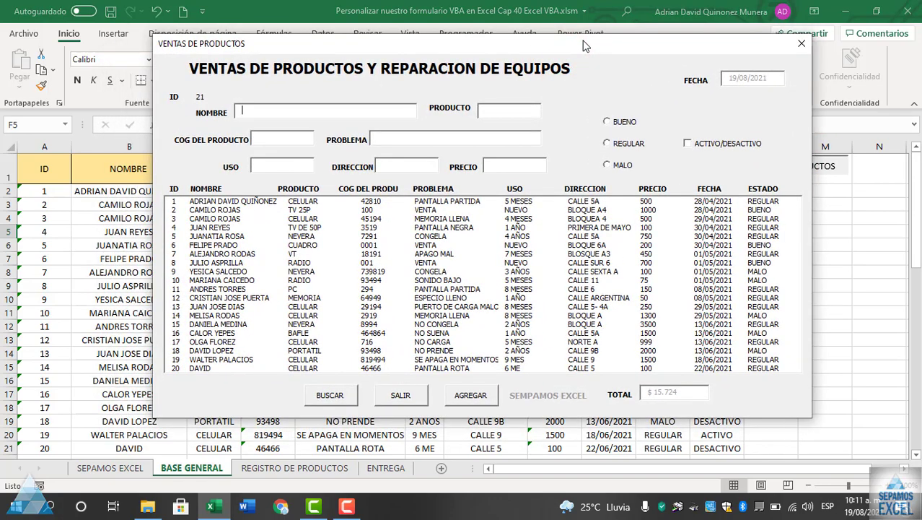
click(798, 43)
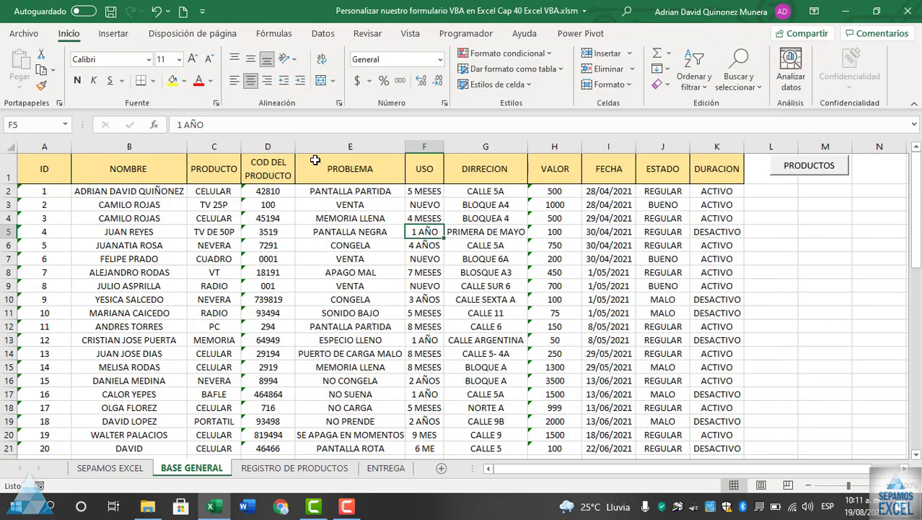
Open the VBA editor from the Developer tab and load the BASEGENERAL userform in design view
click(324, 240)
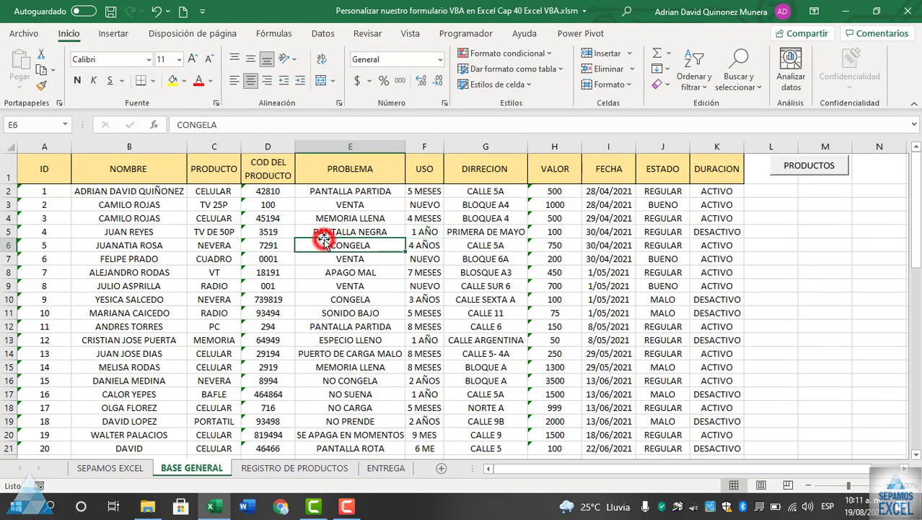
click(446, 36)
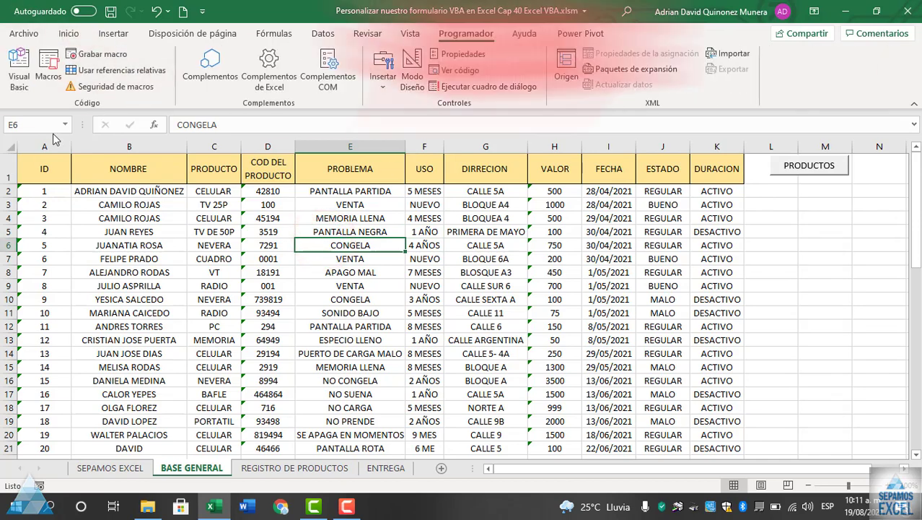
click(22, 88)
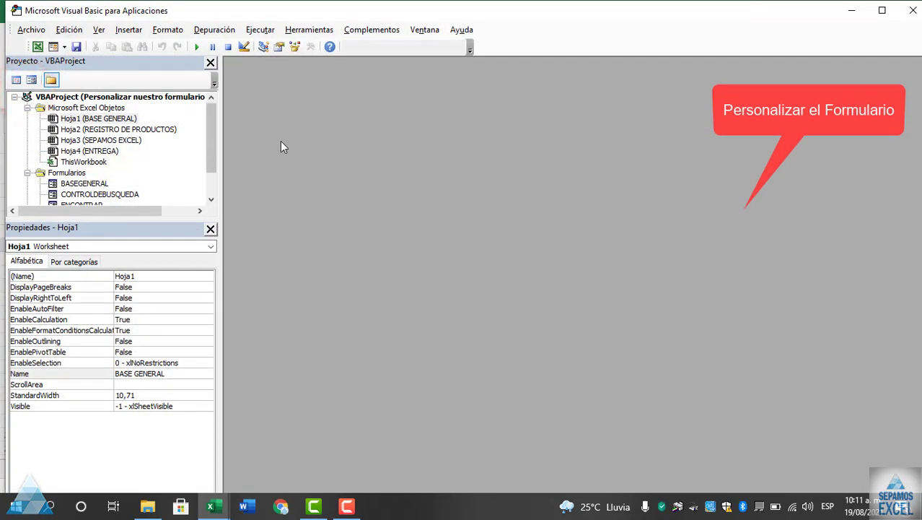
click(27, 108)
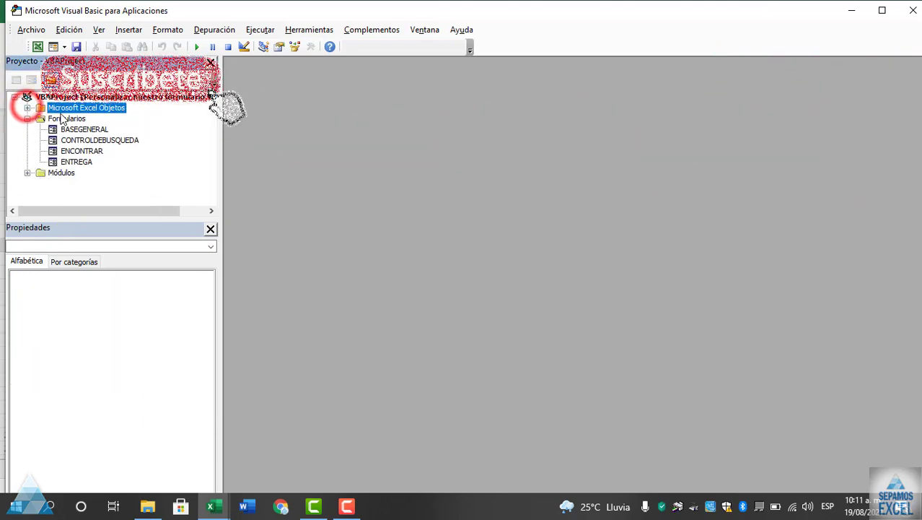
double_click(96, 129)
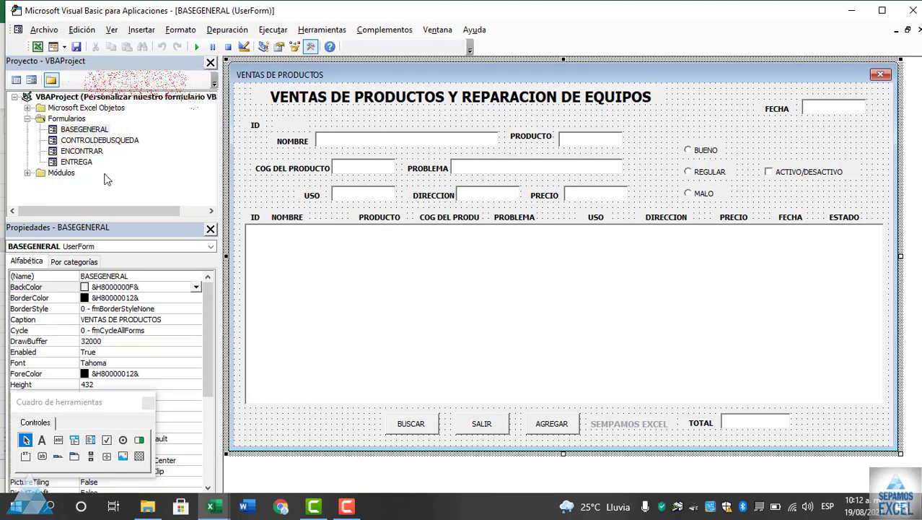
mouse_move(81, 405)
mouse_down()
mouse_move(92, 396)
mouse_move(177, 104)
mouse_up()
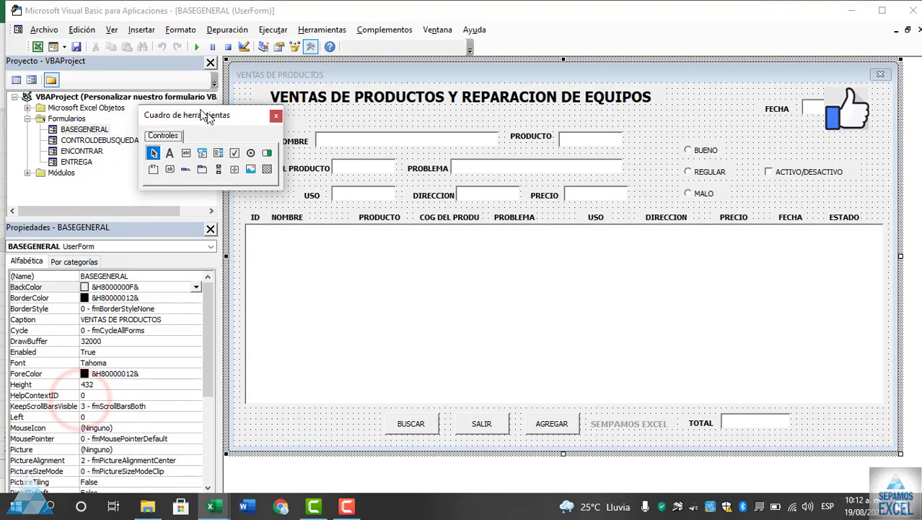
click(700, 128)
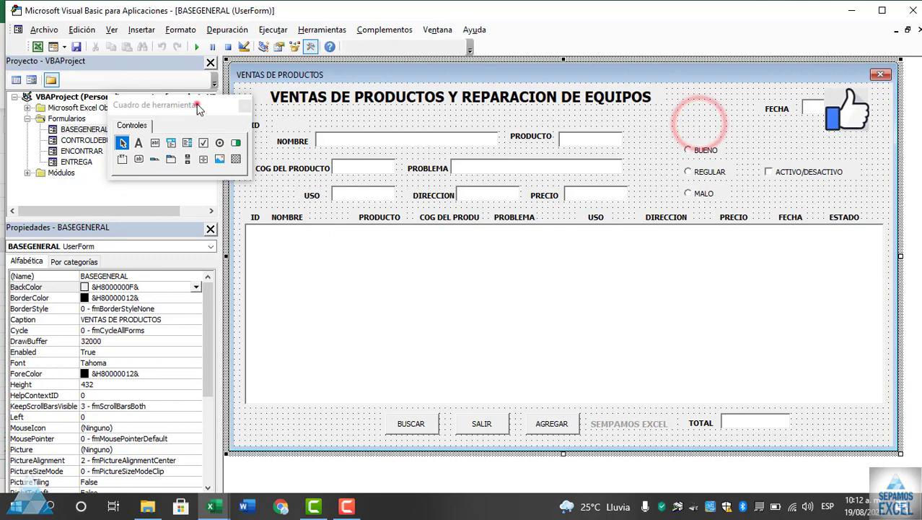
drag(196, 105, 901, 6)
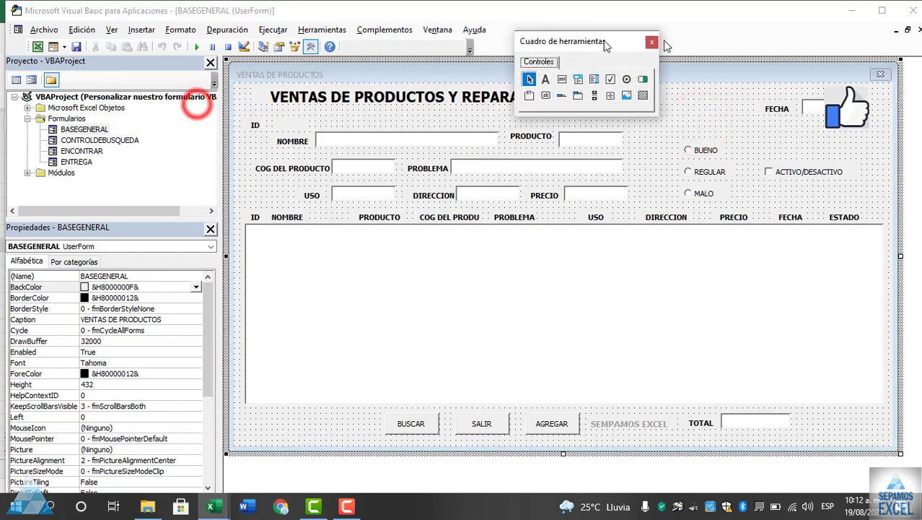
click(695, 101)
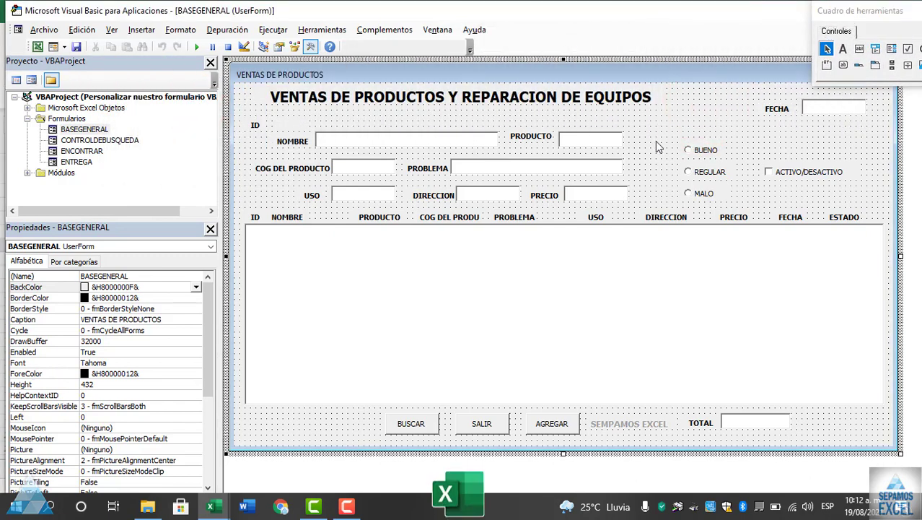
click(374, 144)
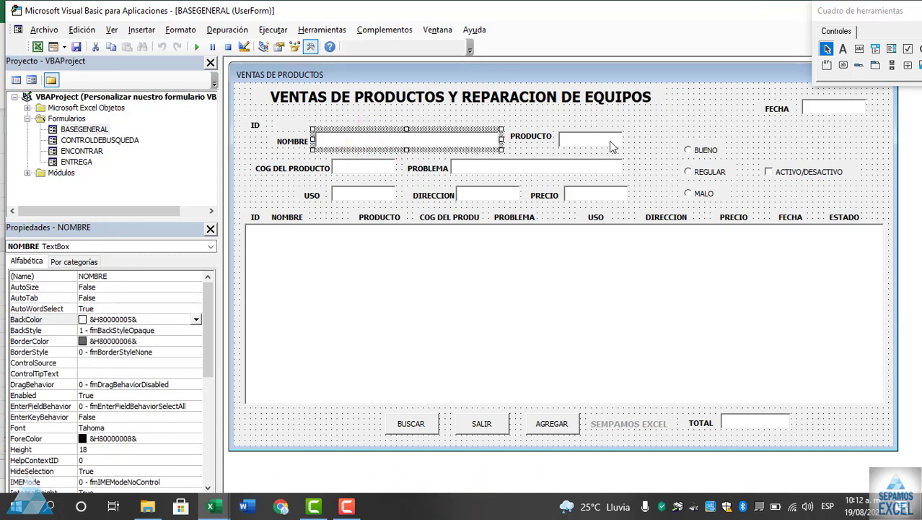
click(609, 141)
click(362, 165)
click(464, 168)
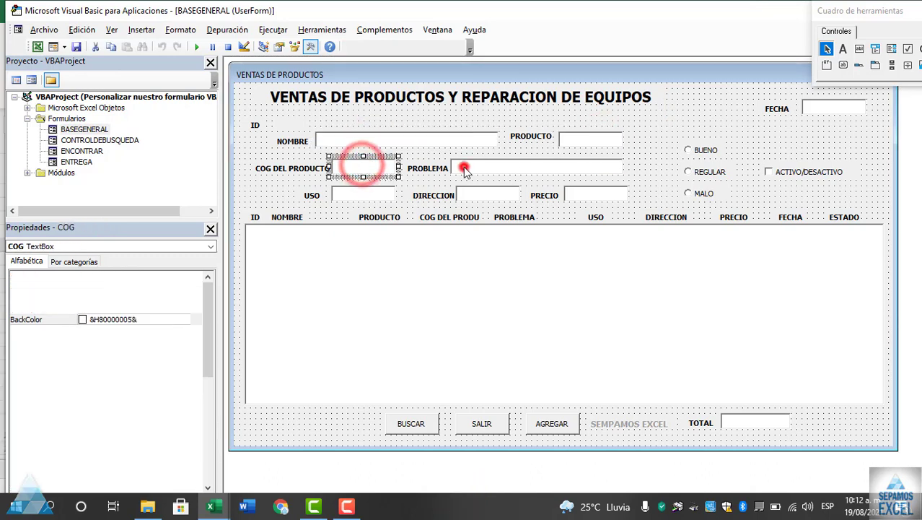
click(379, 192)
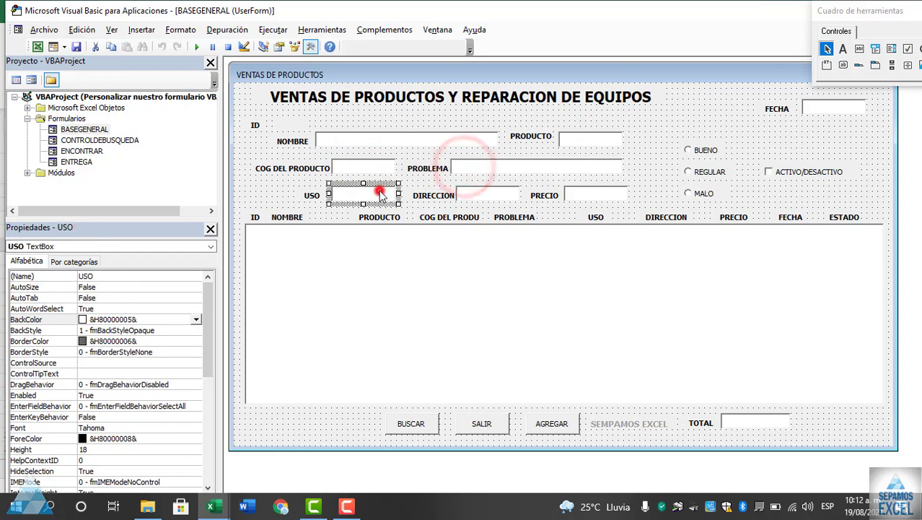
click(477, 196)
click(598, 197)
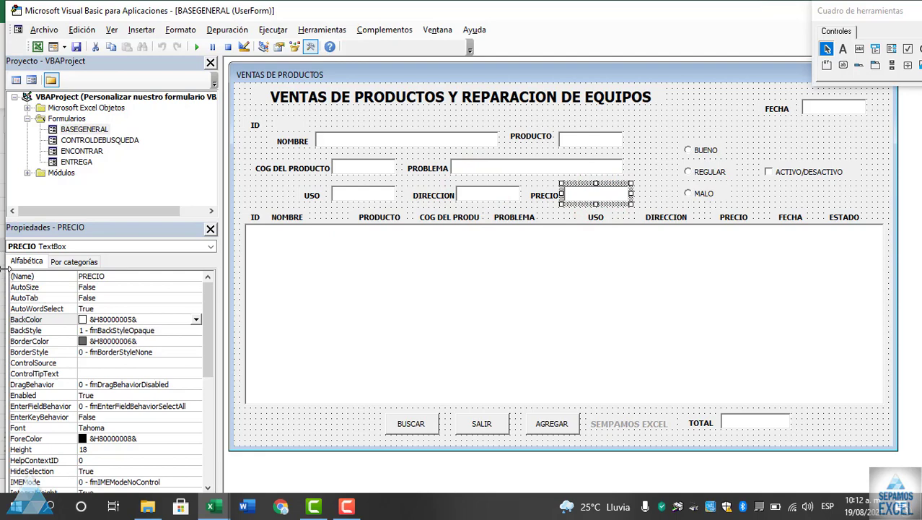
mouse_move(208, 307)
mouse_down()
mouse_move(205, 422)
mouse_move(204, 290)
mouse_up()
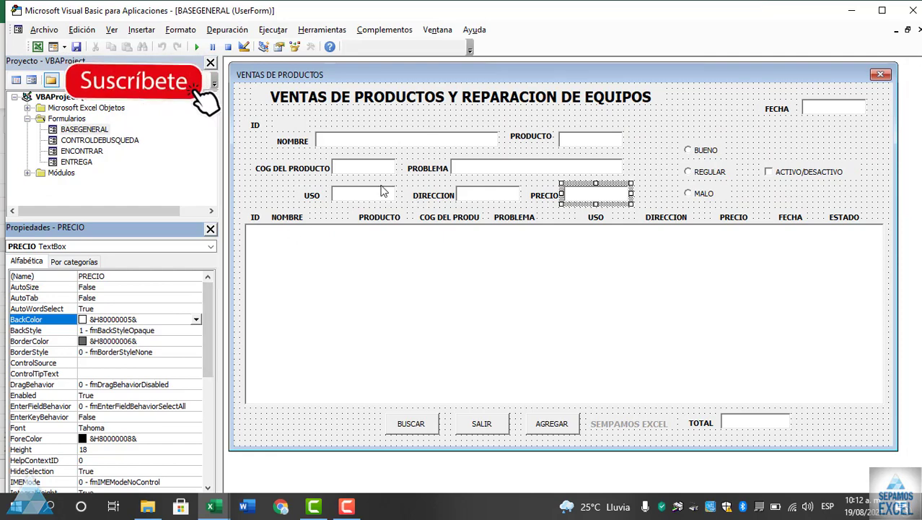
click(384, 147)
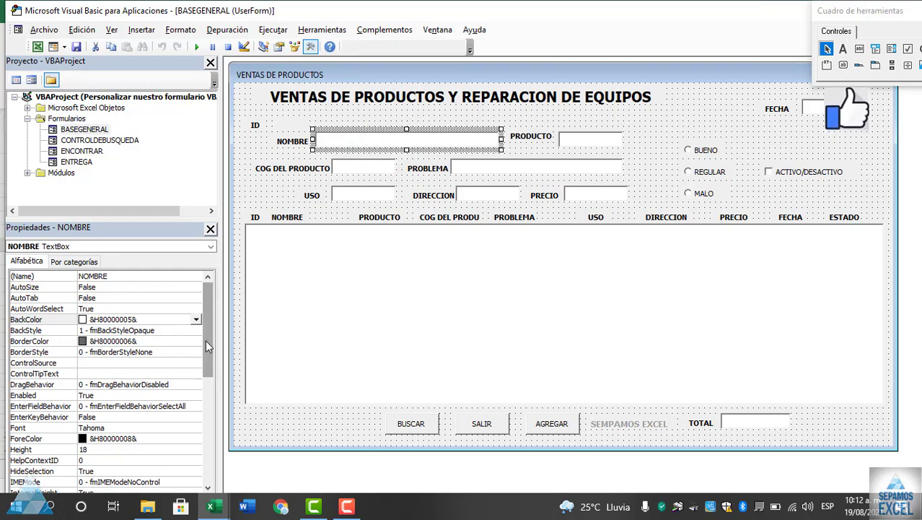
drag(206, 339, 204, 361)
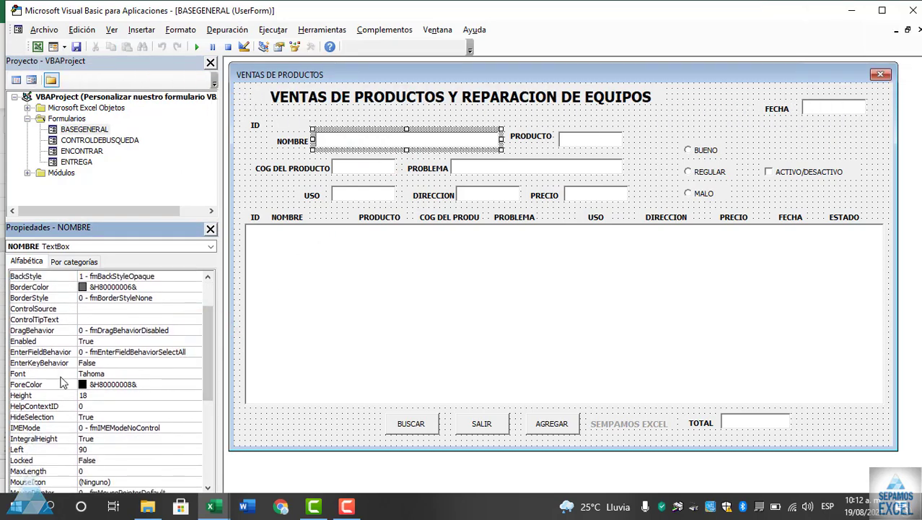
click(195, 383)
click(173, 373)
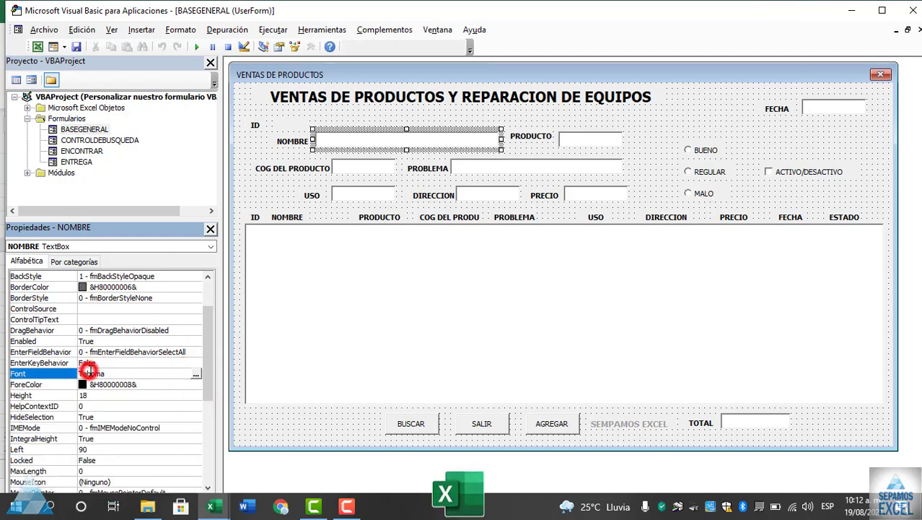
click(197, 373)
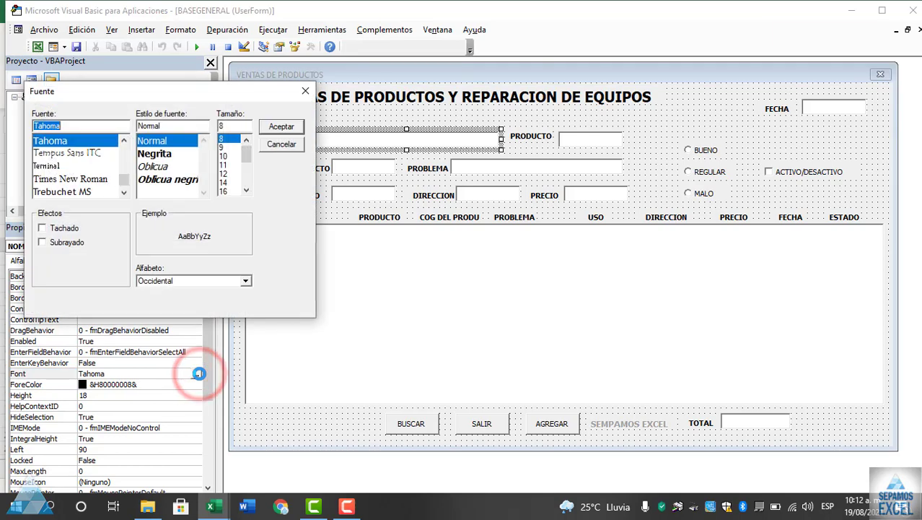
click(306, 100)
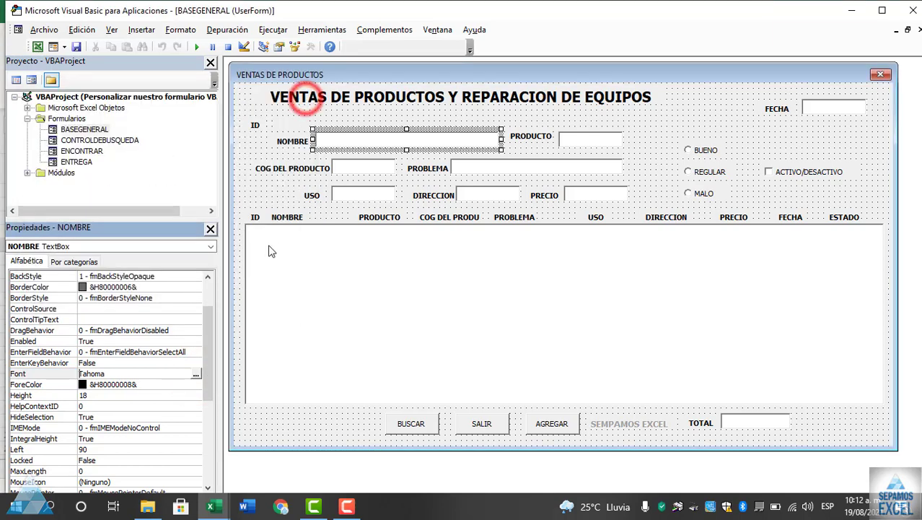
mouse_move(209, 353)
mouse_down()
mouse_move(208, 444)
mouse_move(209, 303)
mouse_up()
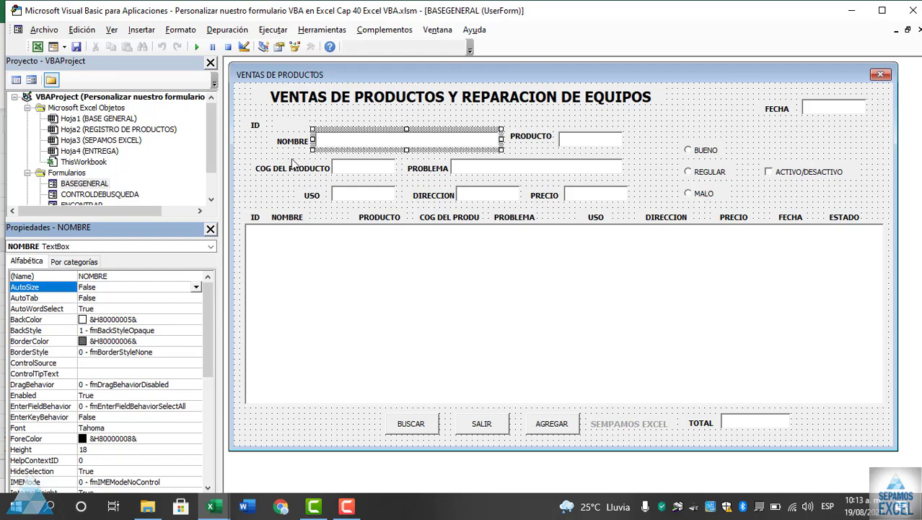
key(F5)
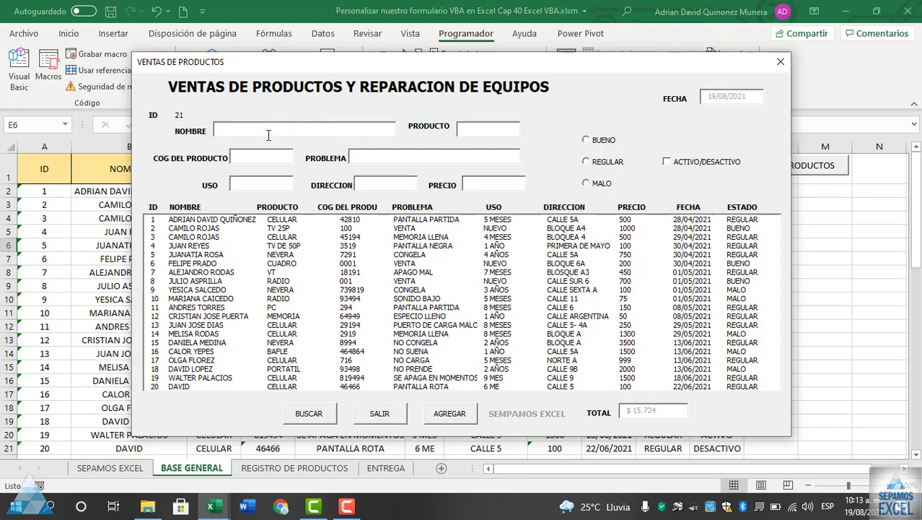
click(780, 62)
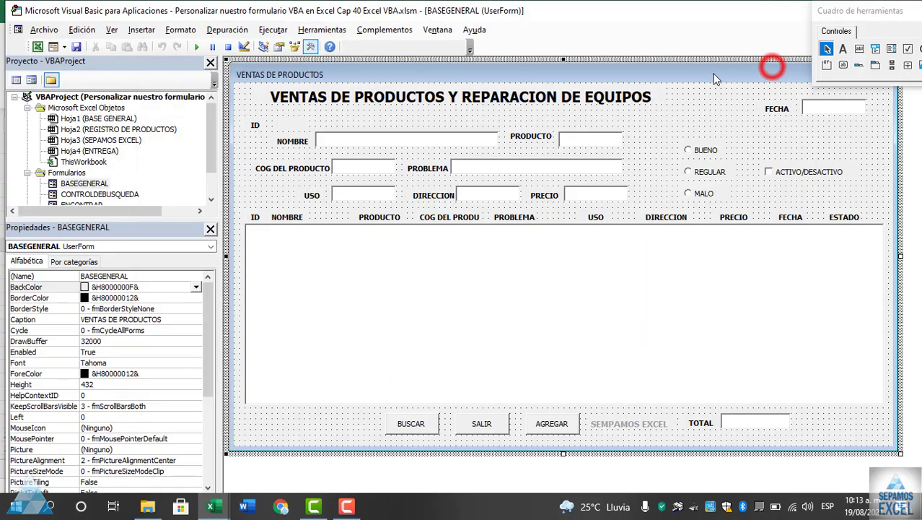
click(365, 138)
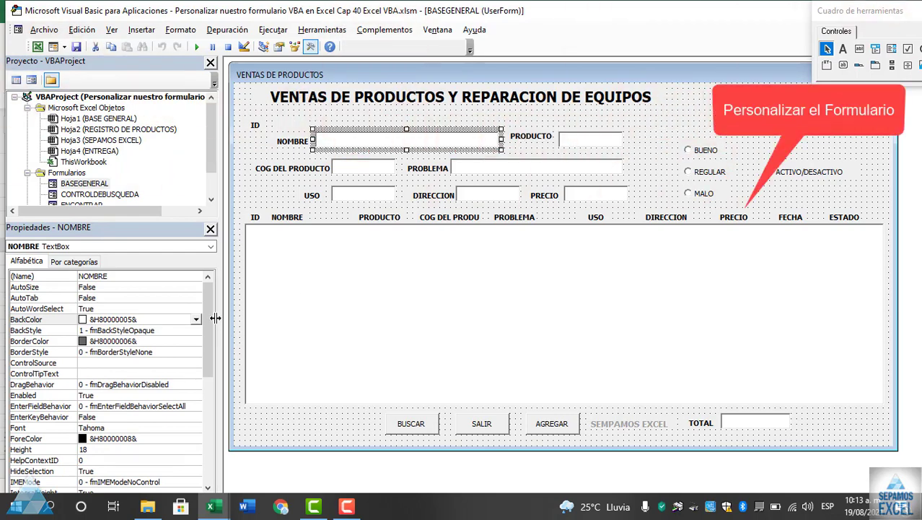
Give the NOMBRE textbox the ControlTipText 'SOLO NOMBRE'
drag(208, 317, 207, 327)
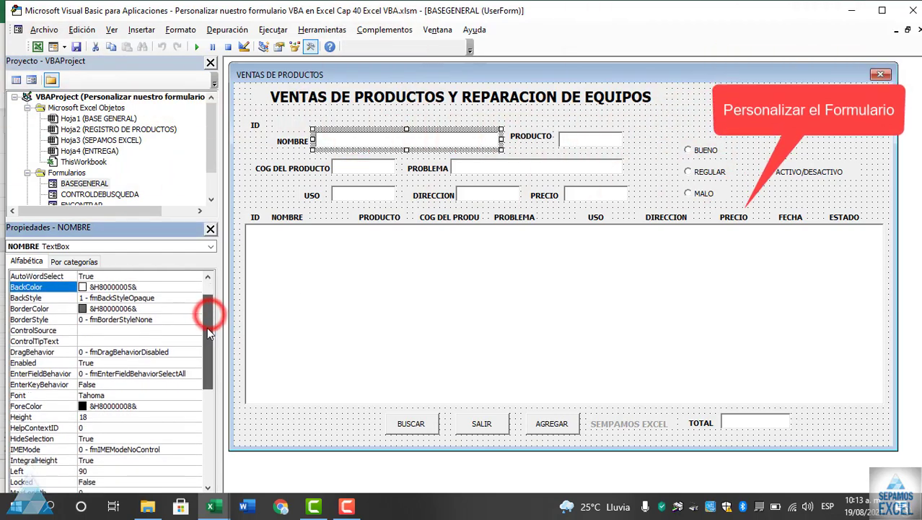
click(94, 341)
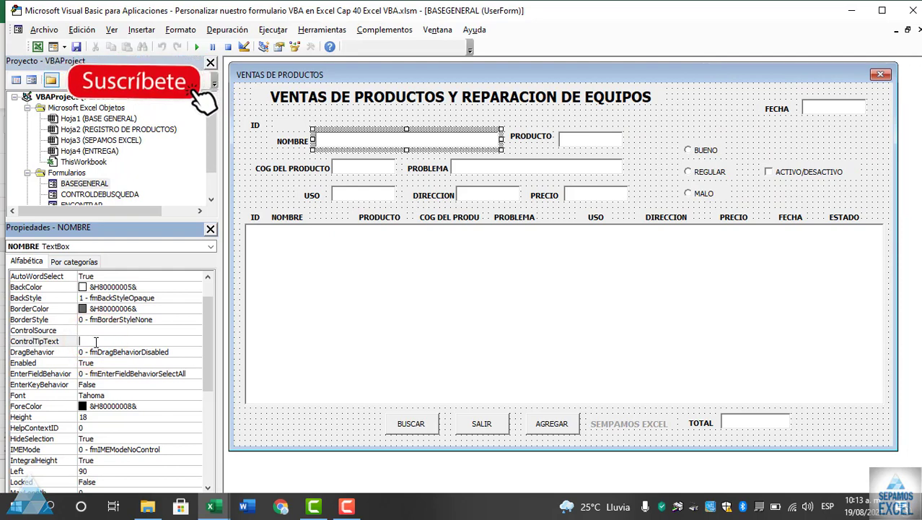
text(SOLO NOMBRE)
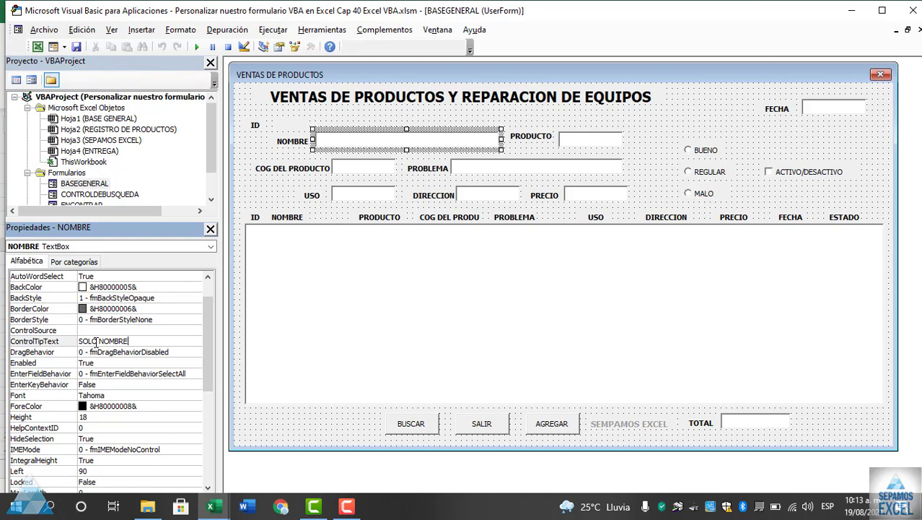
Give the PRODUCTO box the tooltip 'SOLO PRODUCTOS' and run the form with F5
click(578, 147)
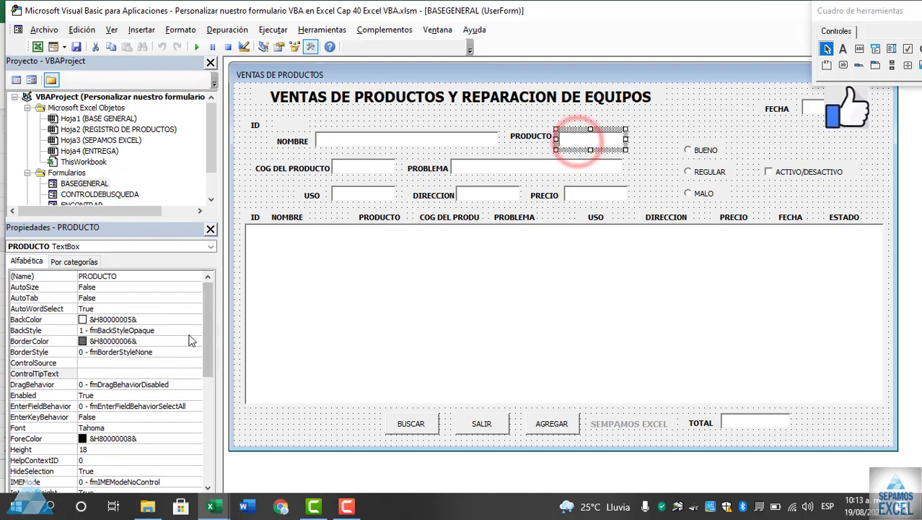
click(141, 371)
text(SOLO PRO)
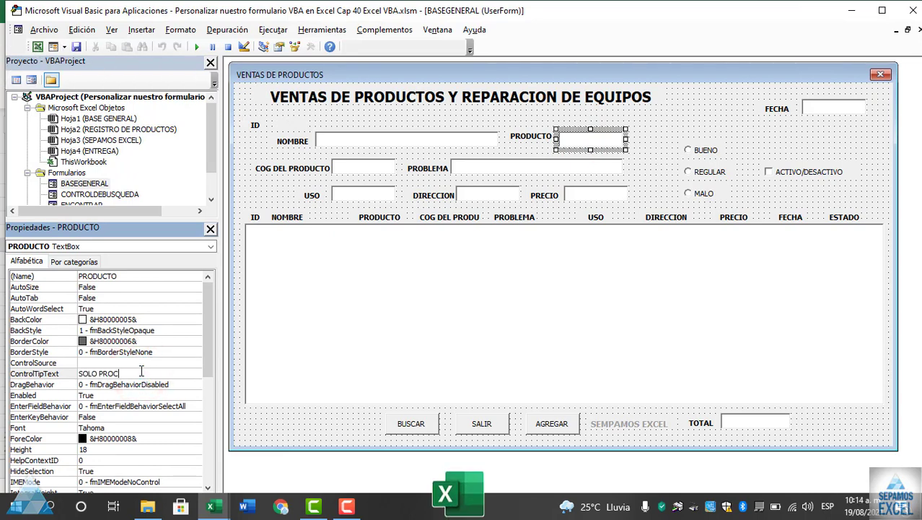
text(DCU)
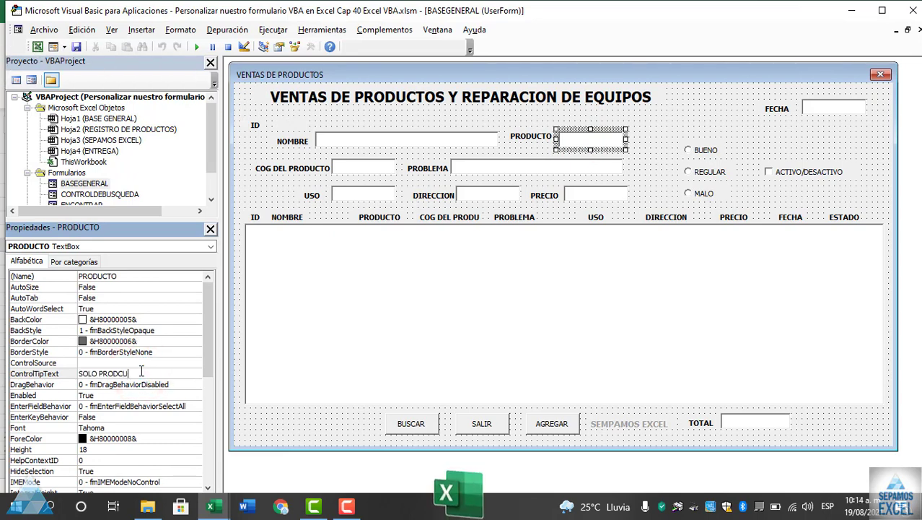
text(TOS)
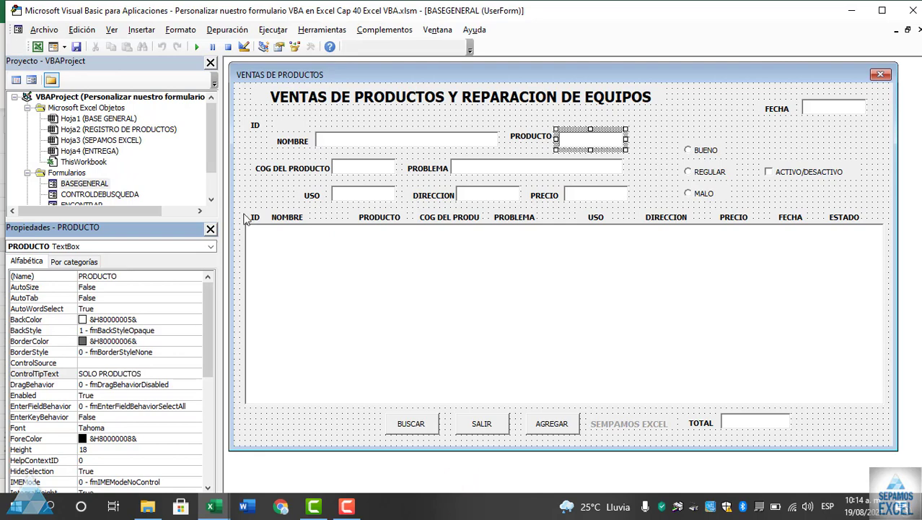
click(282, 202)
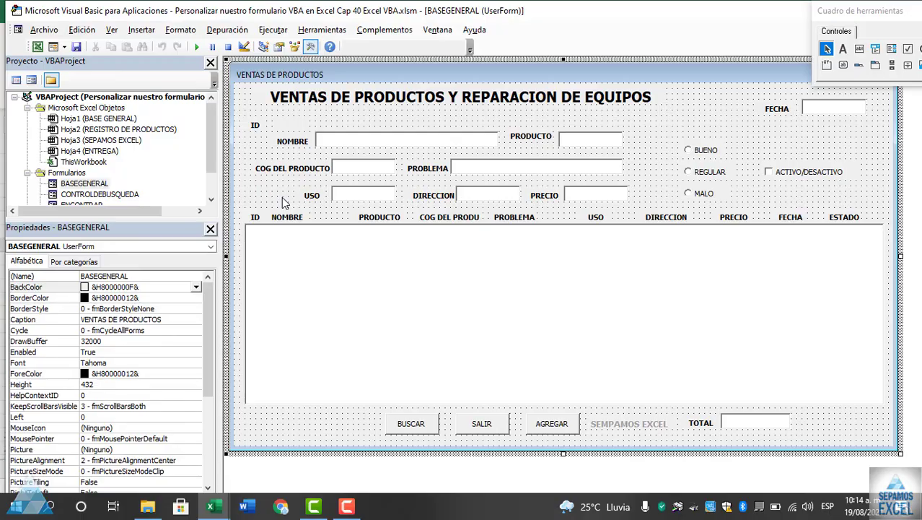
key(F5)
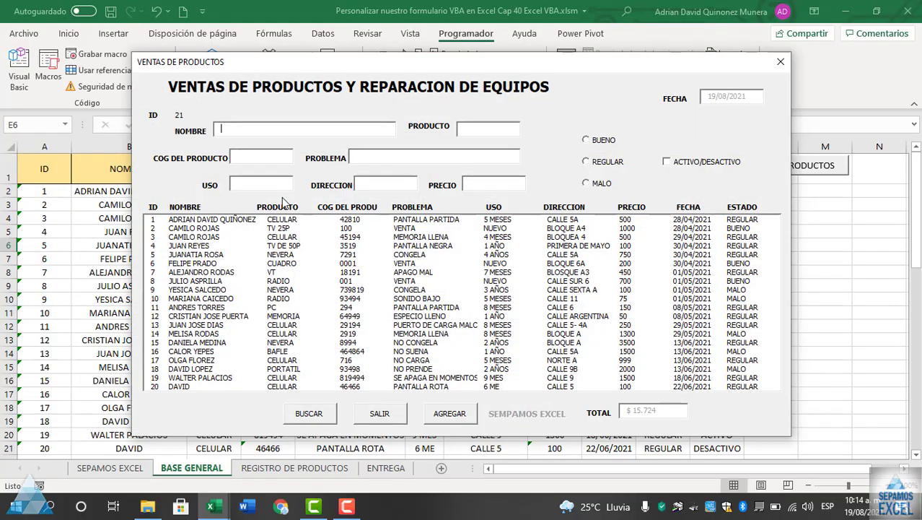
Try a list row and the NOMBRE and PRODUCTO tooltips on the running form, then close it
click(289, 229)
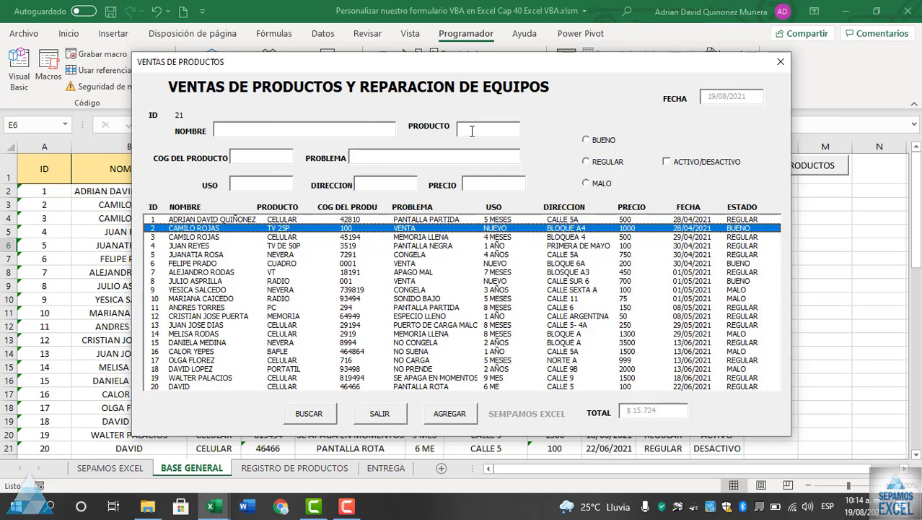
mouse_move(488, 128)
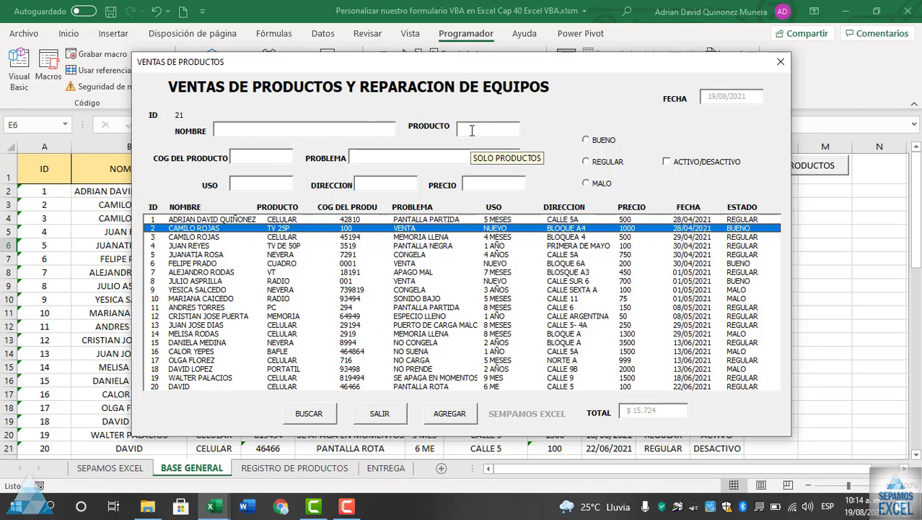
click(365, 128)
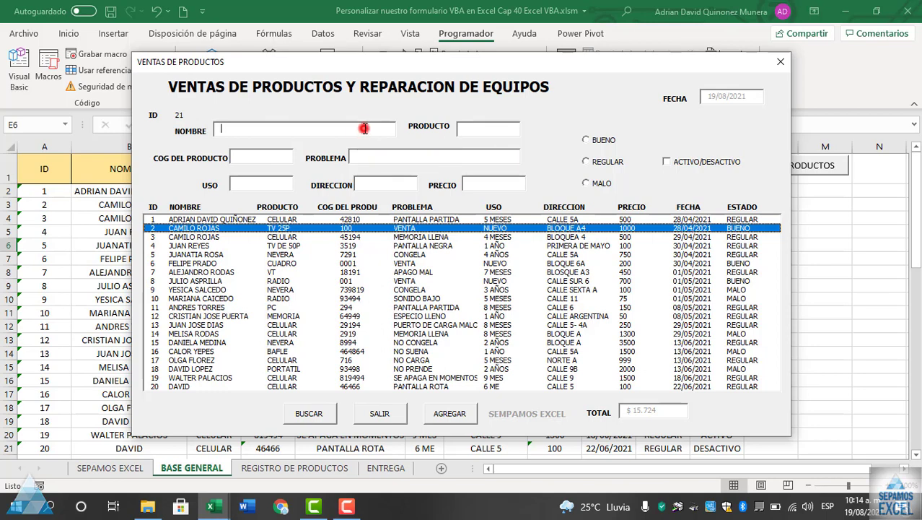
click(468, 127)
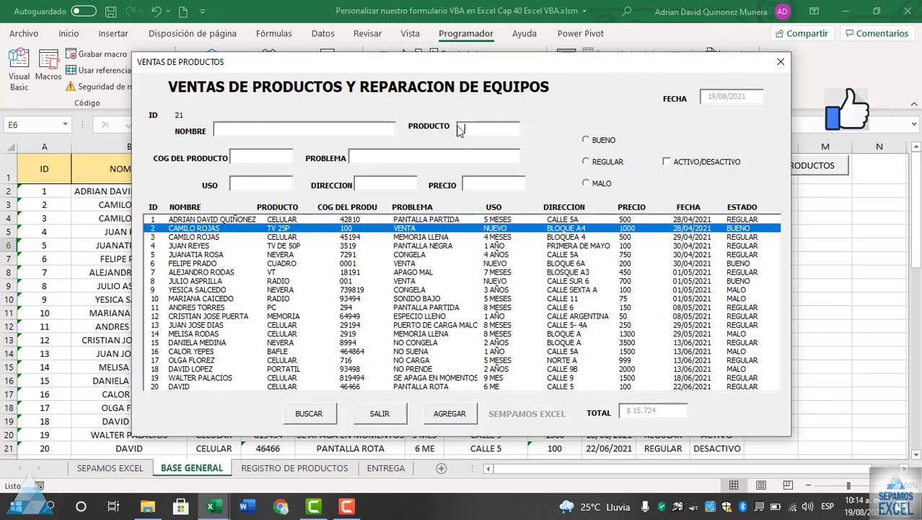
click(779, 62)
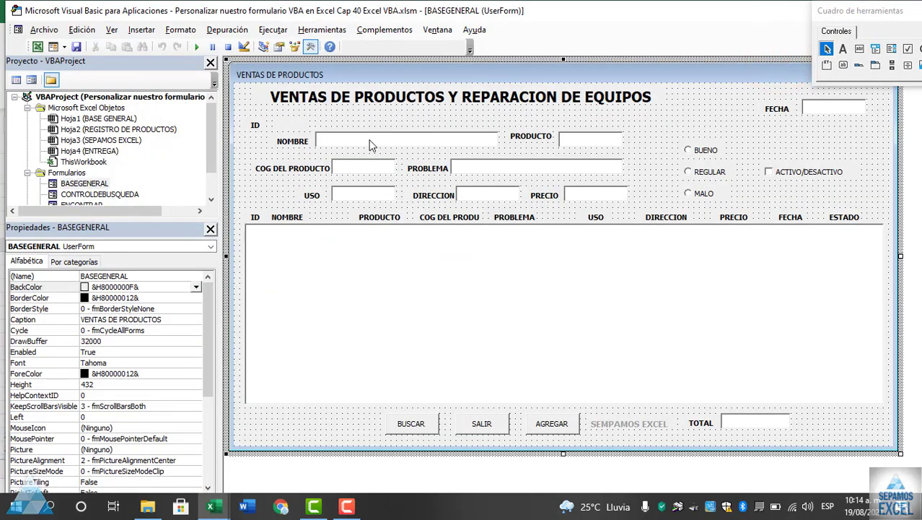
Review NOMBRE's tooltip and give the COG box the tooltip 'UNICAMENTE NUMEROS'
click(369, 145)
click(87, 373)
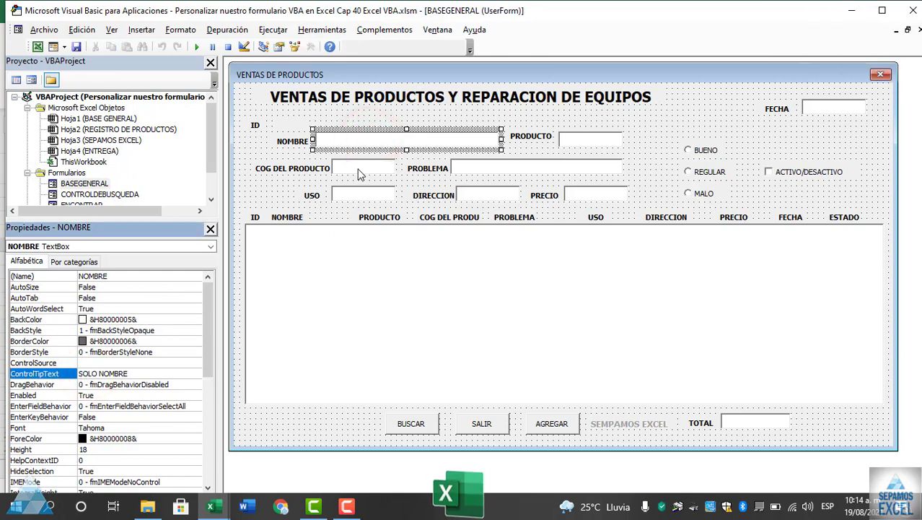
click(357, 168)
click(120, 374)
text(UNICAMENTE NUMEROS)
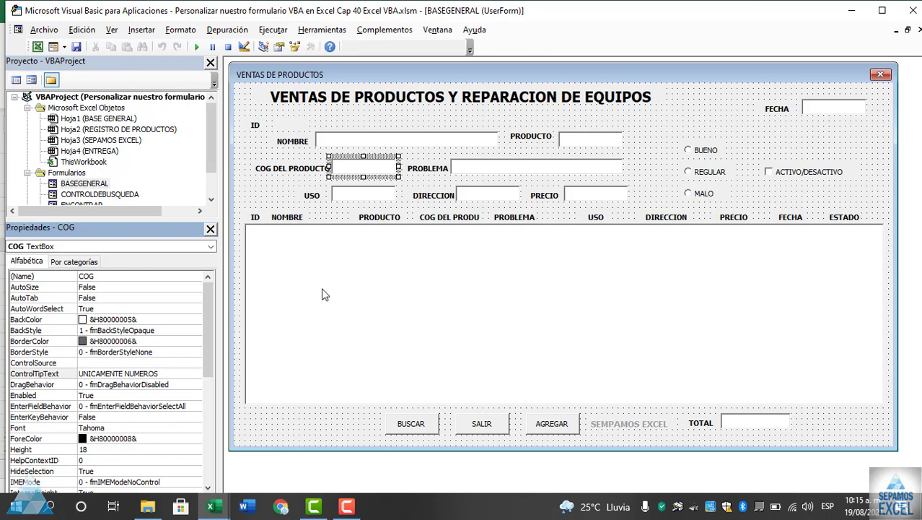
Give the PROBLEMA box the tooltip 'DAÑO DEL EQUIPO' and the USO box a 'TIEMPO DEL ...' tooltip
click(503, 172)
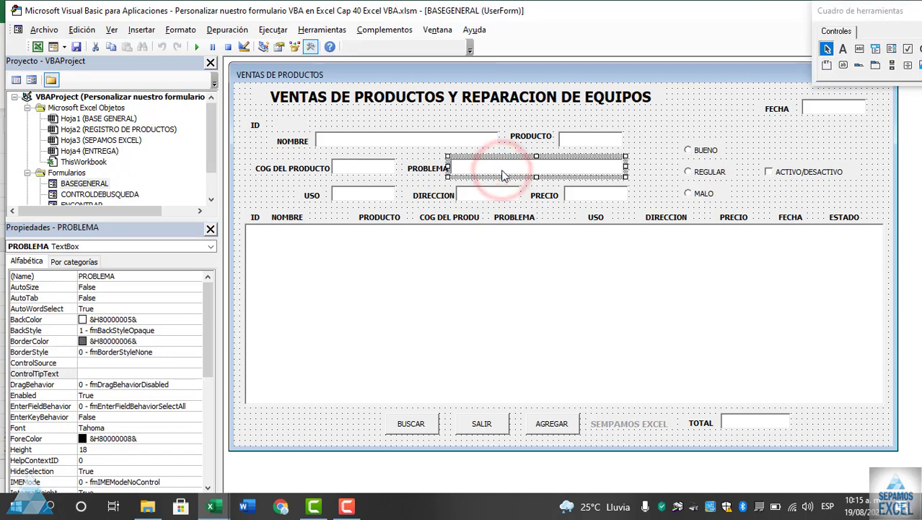
click(112, 373)
text(DAÑO DEL EQUIPO)
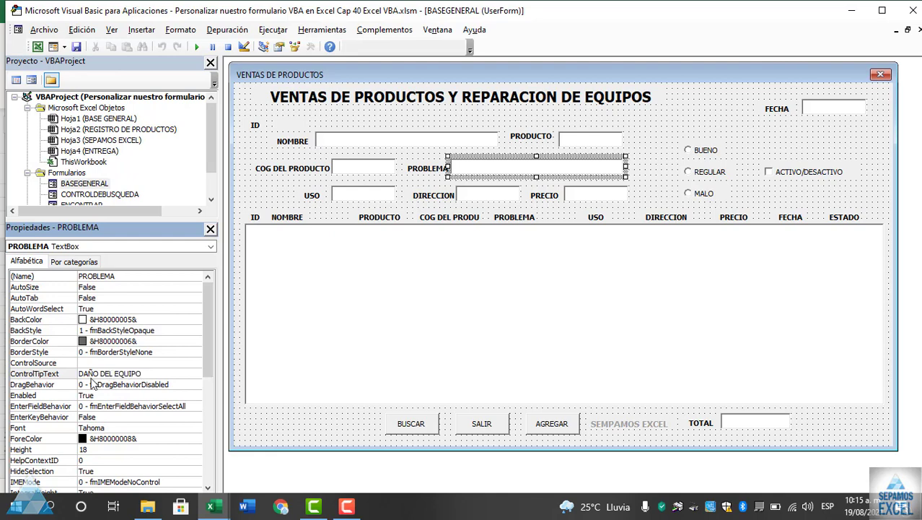
click(343, 199)
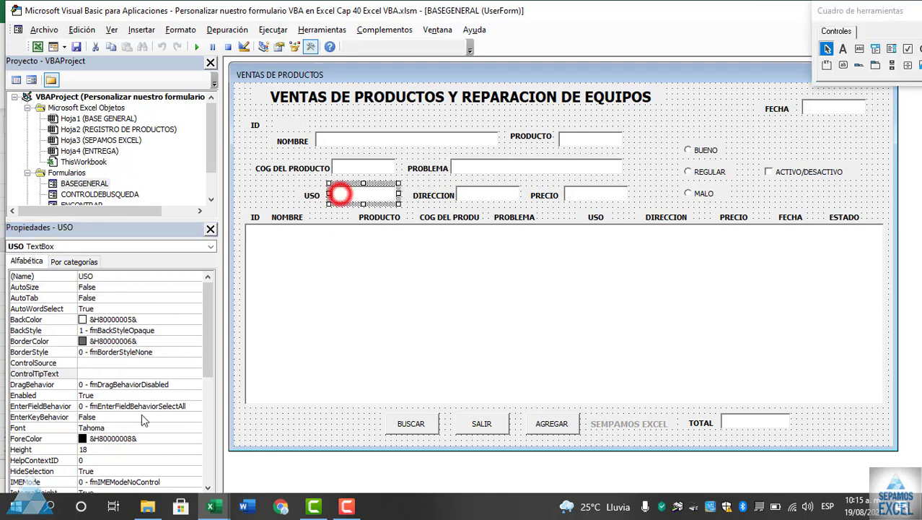
click(101, 374)
text(IEMPO DEL)
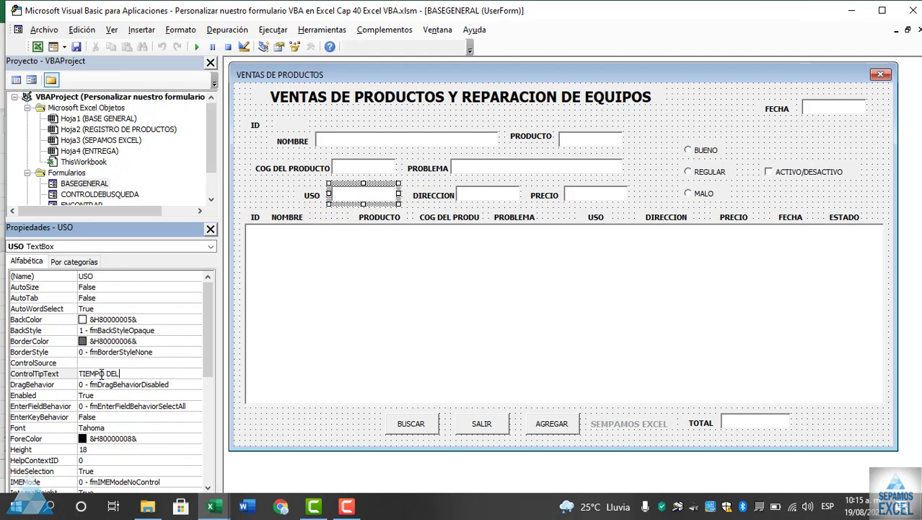
text( ESO)
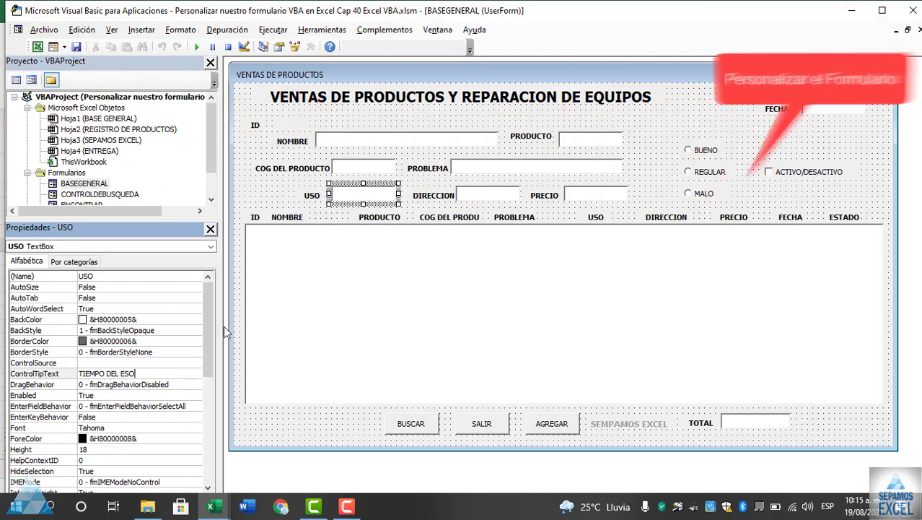
Set the DIRECCION box's tooltip to 'RESICENDIA DONDE VIVE'
click(501, 192)
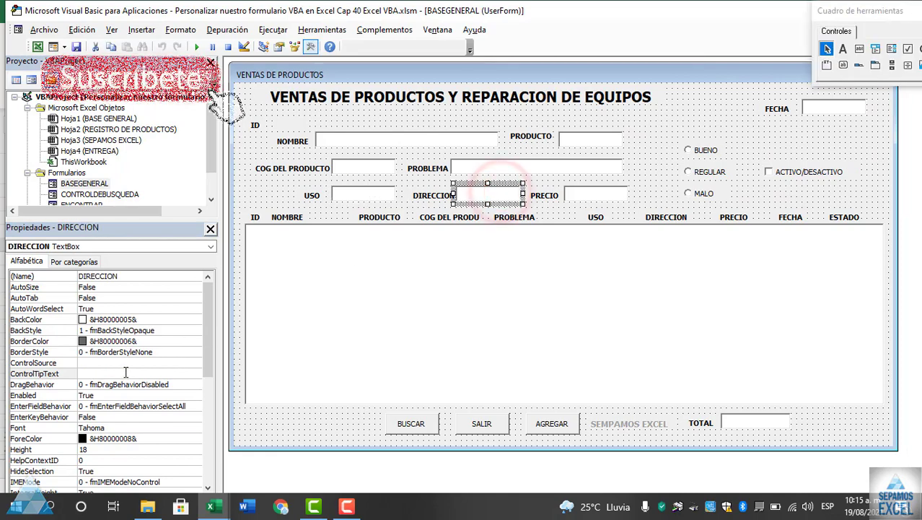
click(125, 373)
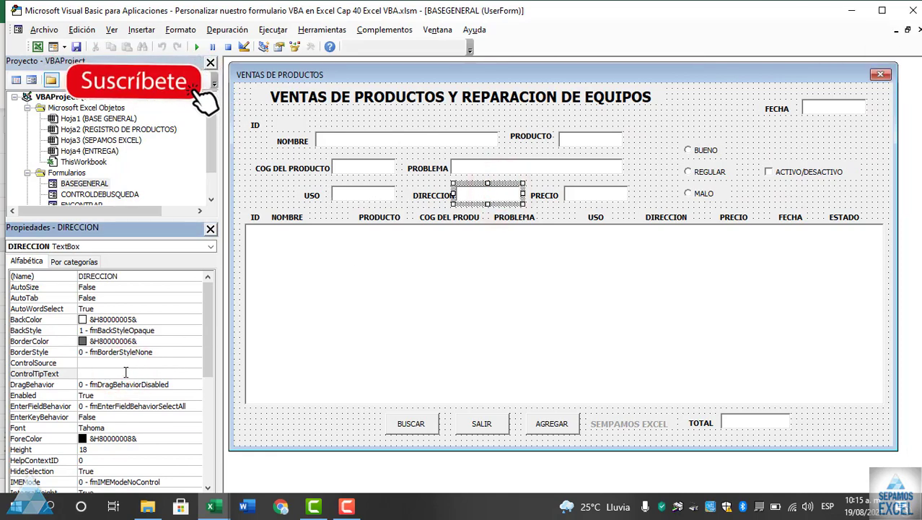
text(D)
key(BackSpace)
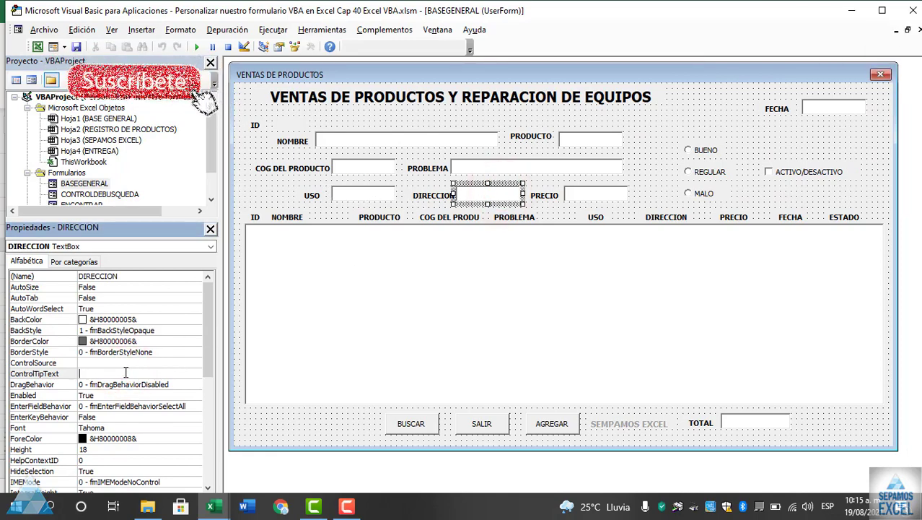
text(RE)
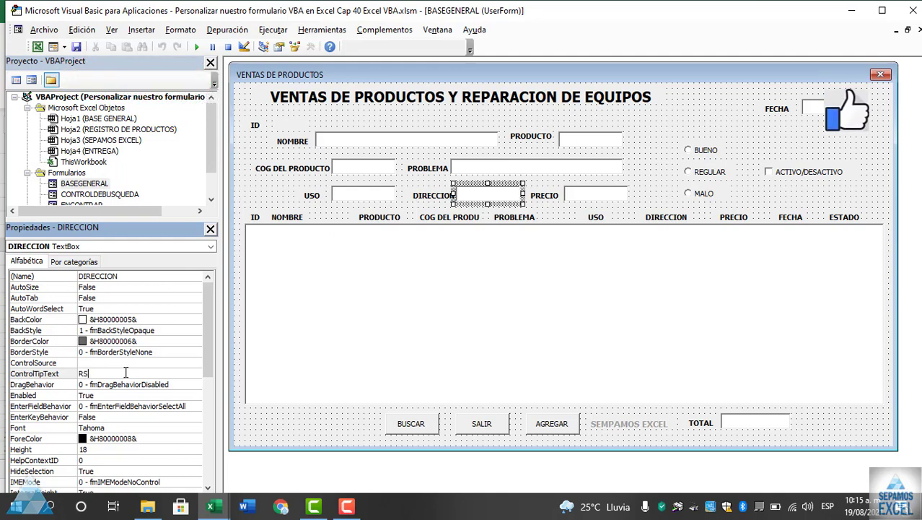
text(SICENTED)
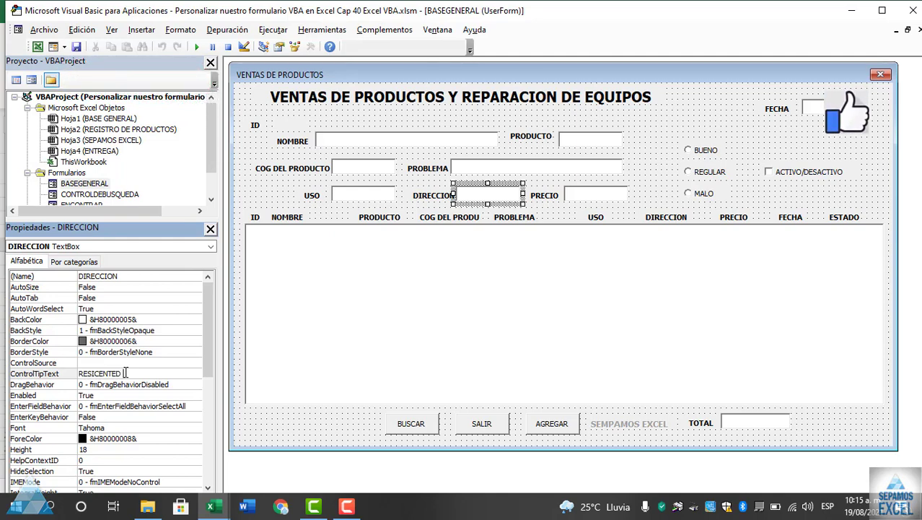
key(BackSpace)
key(BackSpace)
key(BackSpace)
text(DIA DOND)
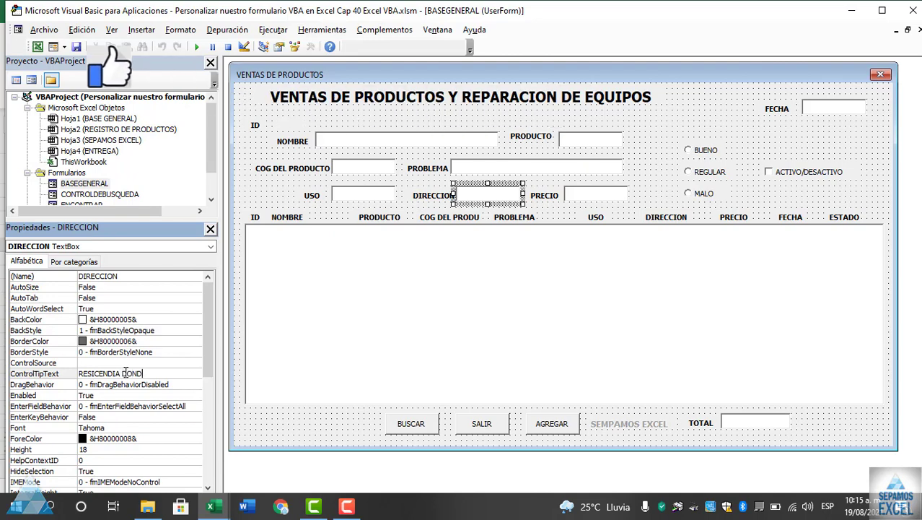
text(E VI)
key(BackSpace)
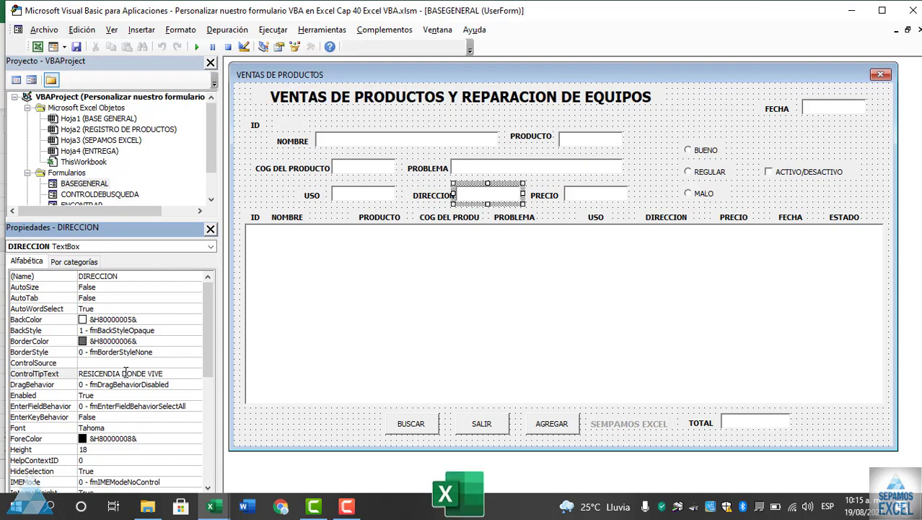
Give the PRECIO box a tooltip beginning 'VALOR DEL PRODUCT'
click(586, 193)
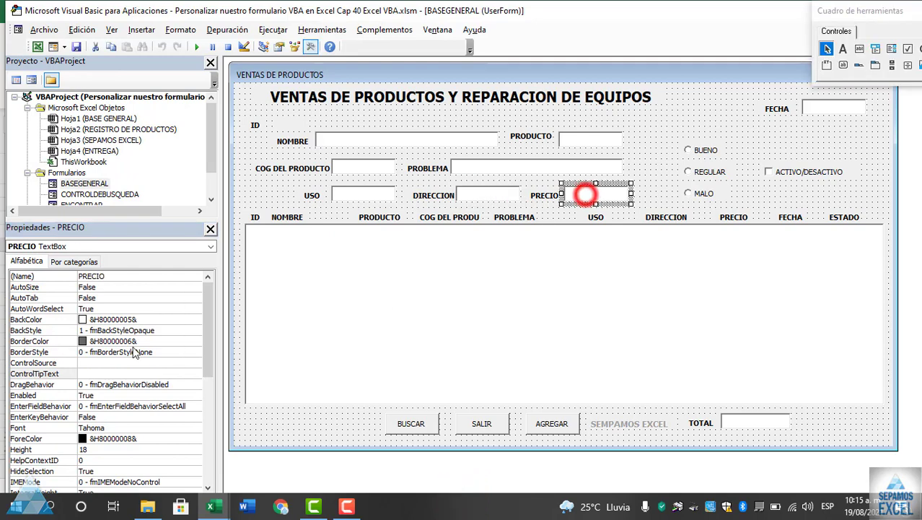
click(85, 374)
text(VALOR DEL PRODUCTO)
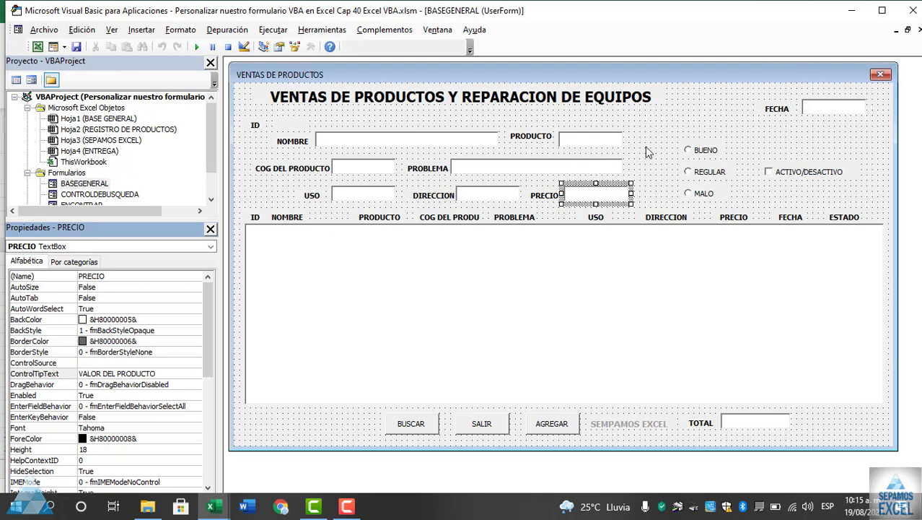
click(648, 151)
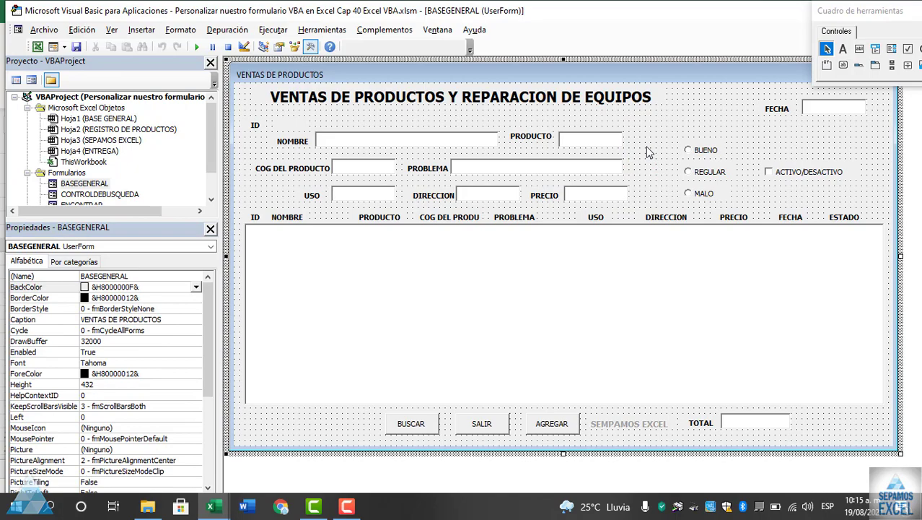
key(F5)
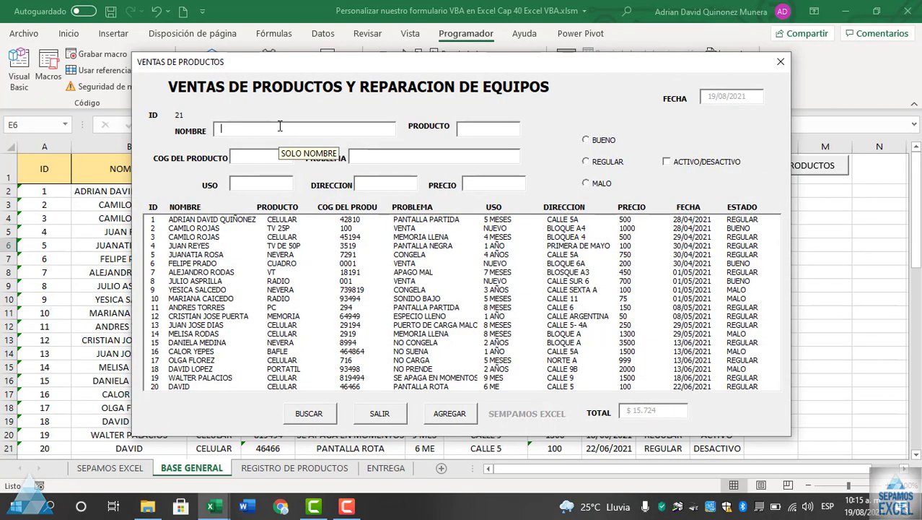
click(485, 127)
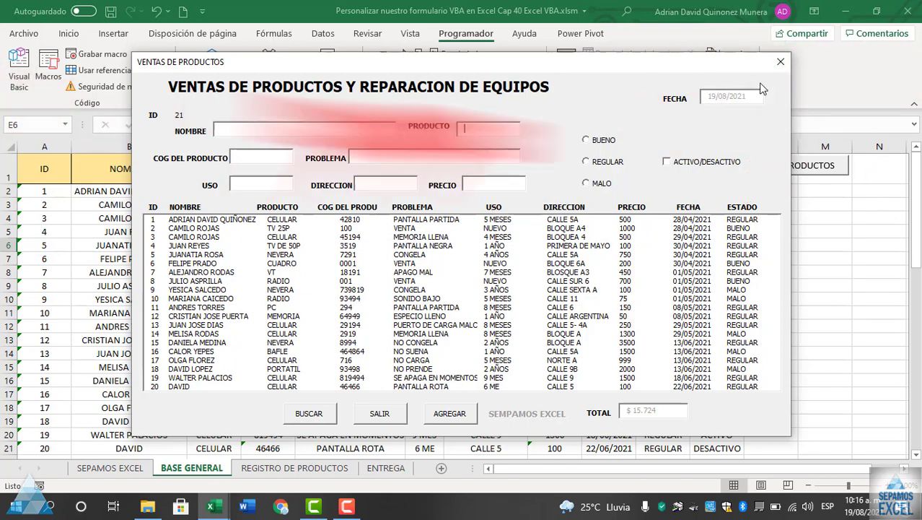
click(780, 63)
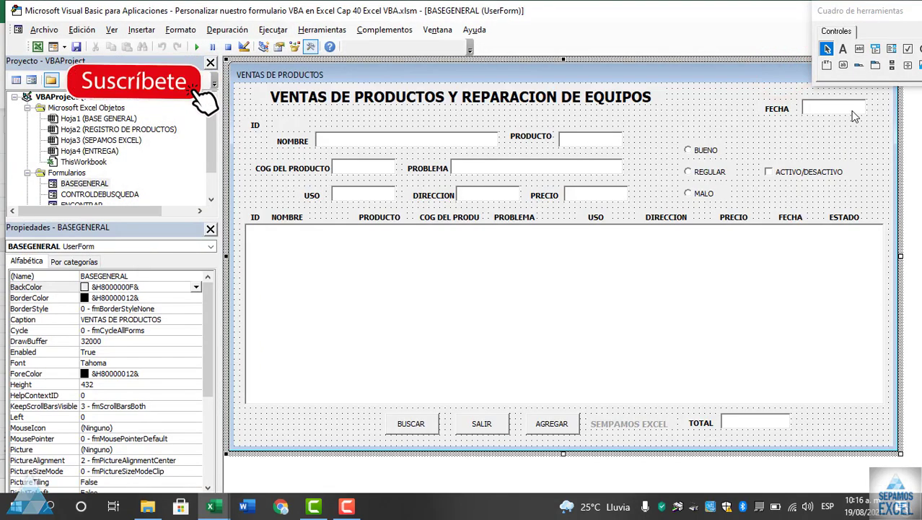
Set the FECHA box's tooltip to 'SOLO FECHA' and run the form with F5
click(848, 108)
click(121, 373)
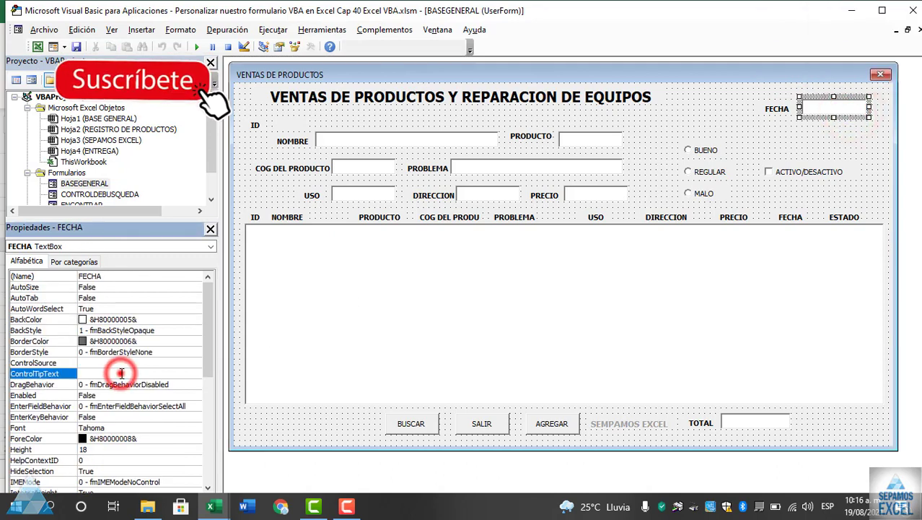
text(SOLO)
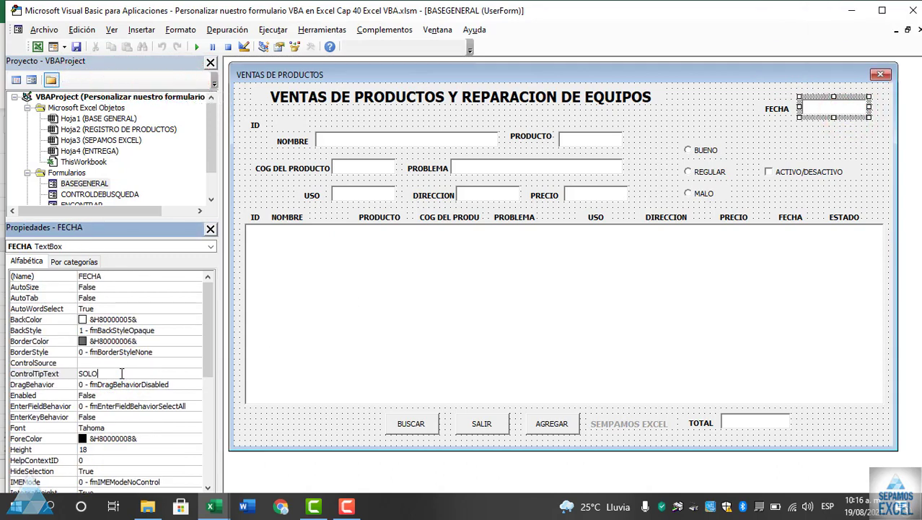
text( FECHA)
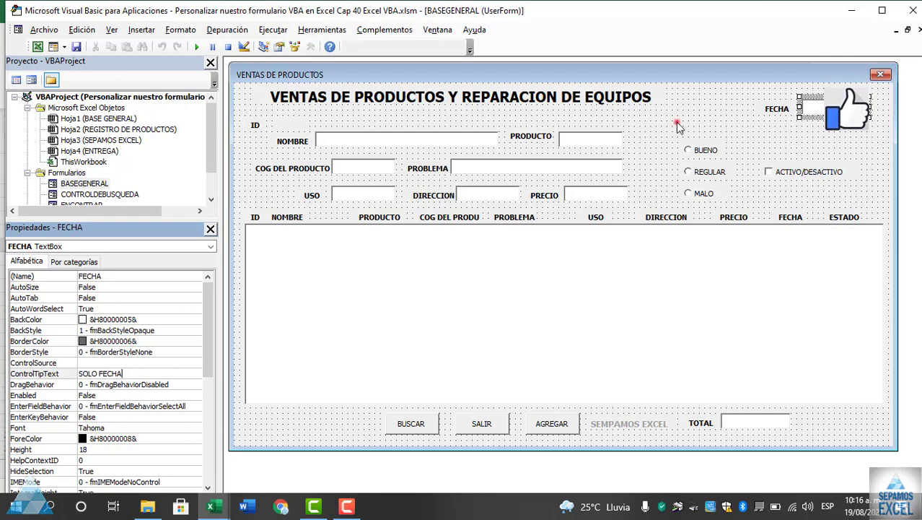
click(677, 124)
key(F5)
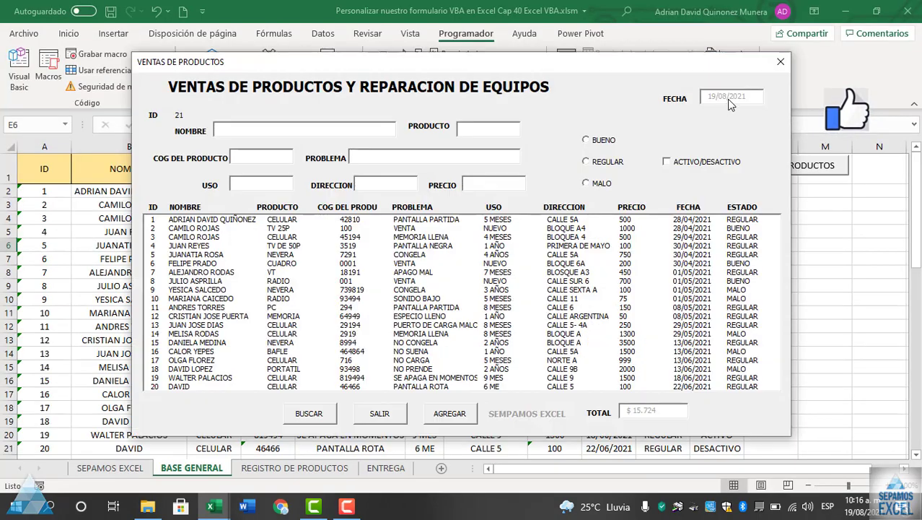
View the disabled FECHA field's tooltip on the running form, then close it
click(748, 95)
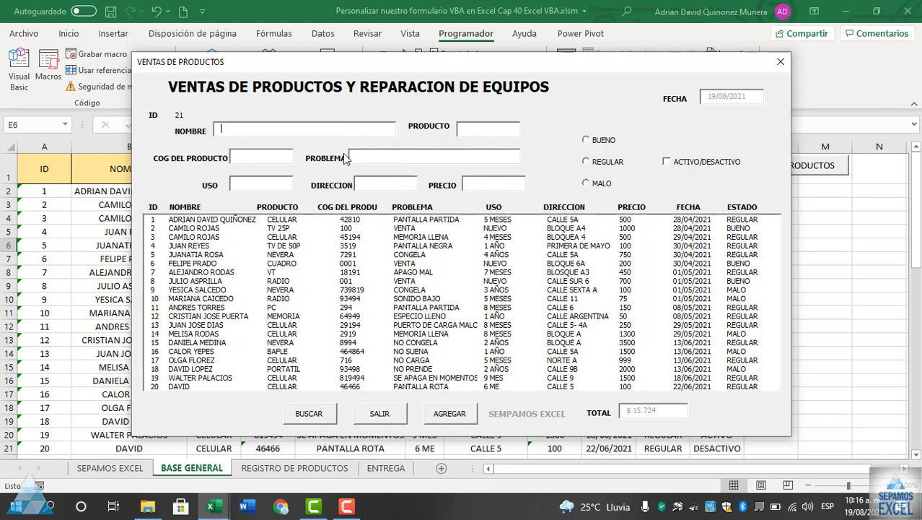
click(779, 62)
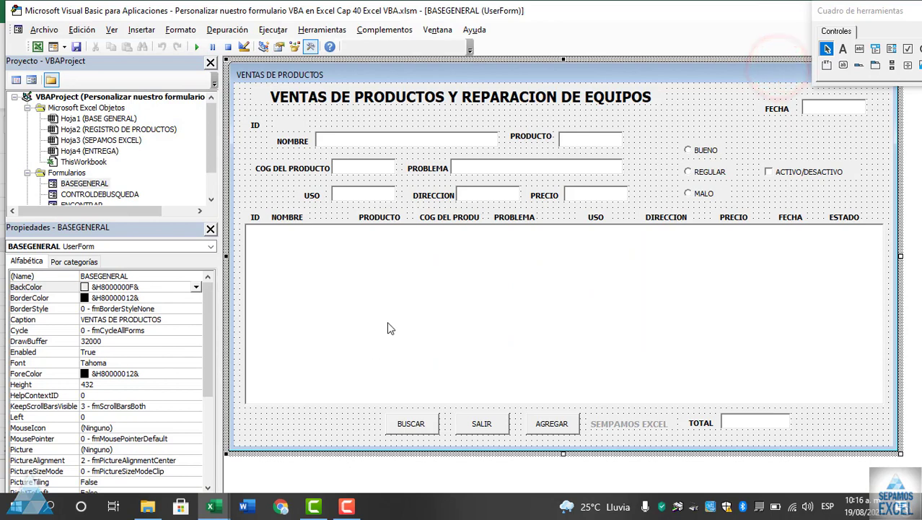
Set ListBox1's tooltip to 'CONTOL DE BASE DE DATOS' and run the form with F5
click(336, 138)
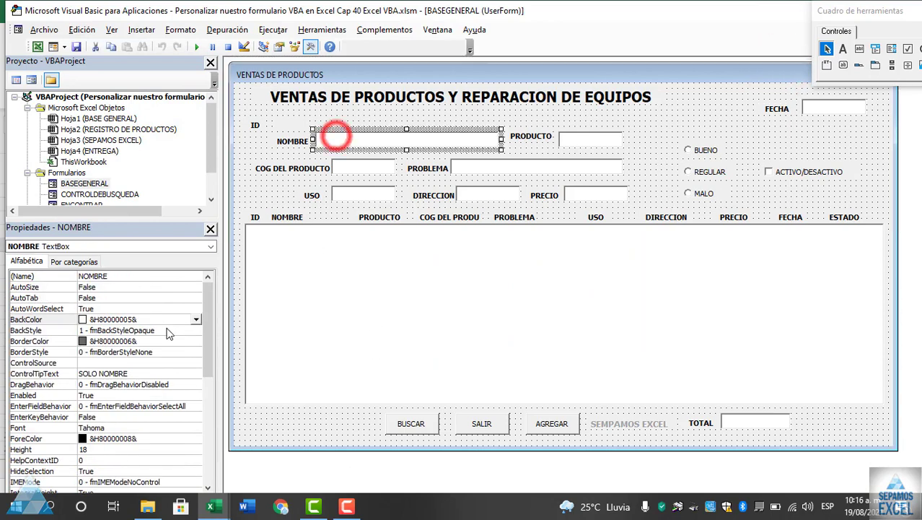
click(122, 374)
click(342, 325)
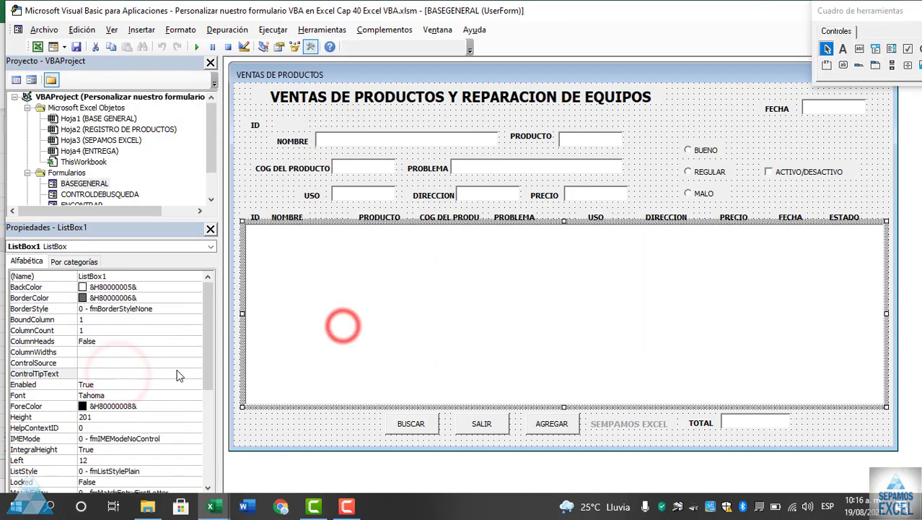
click(132, 373)
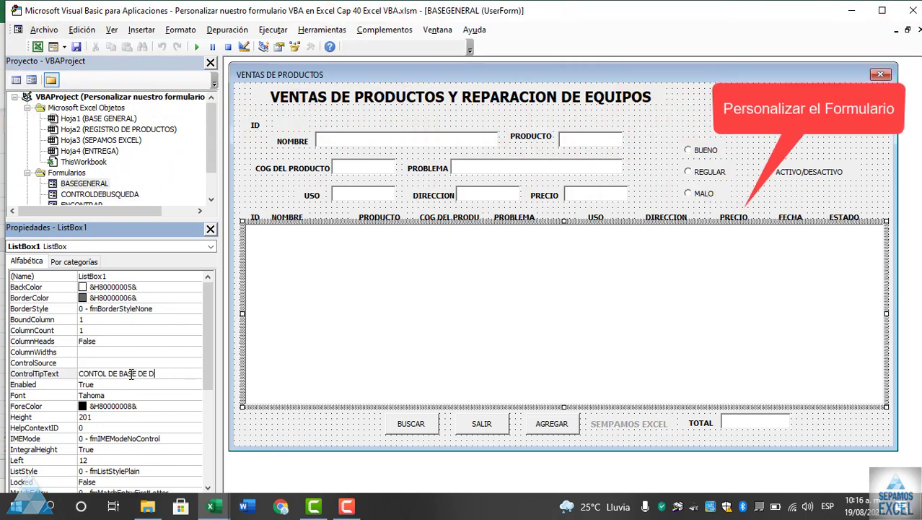
text(ATOS)
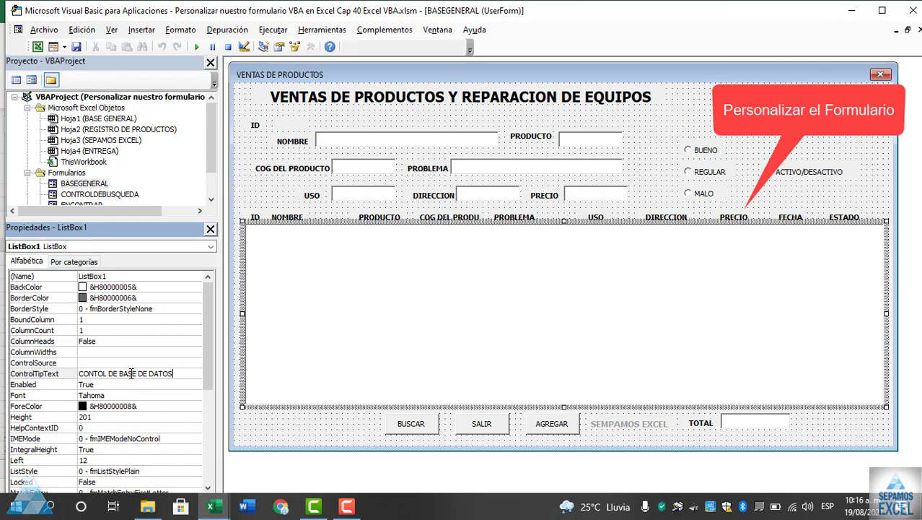
click(654, 167)
key(F5)
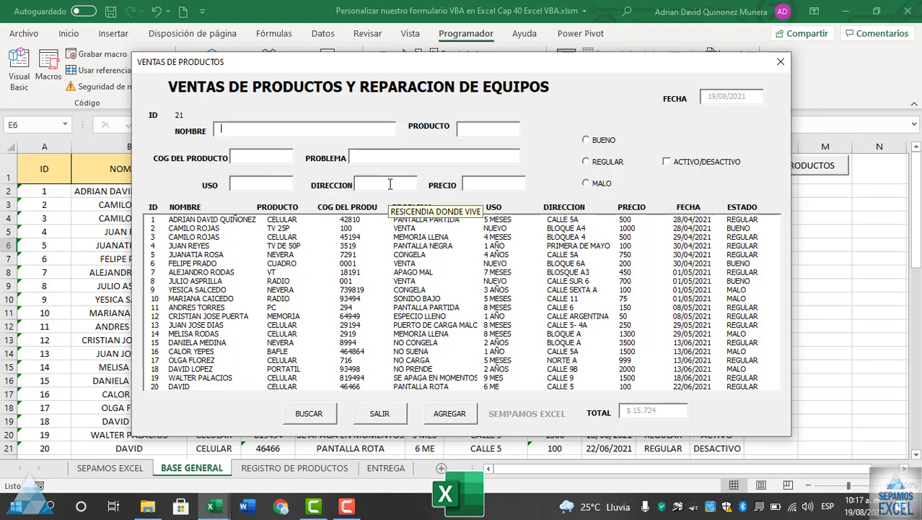
Close the test run, recheck NOMBRE's tooltip text, and run the form again
click(389, 417)
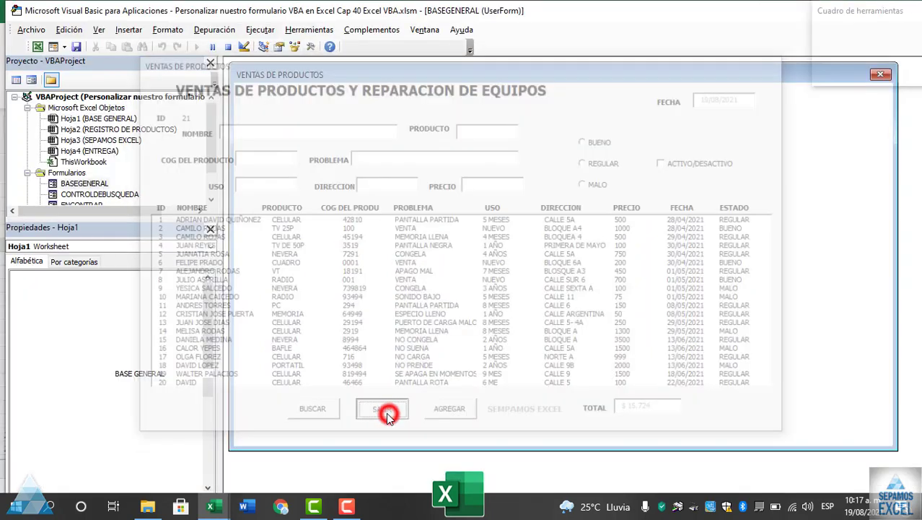
click(350, 144)
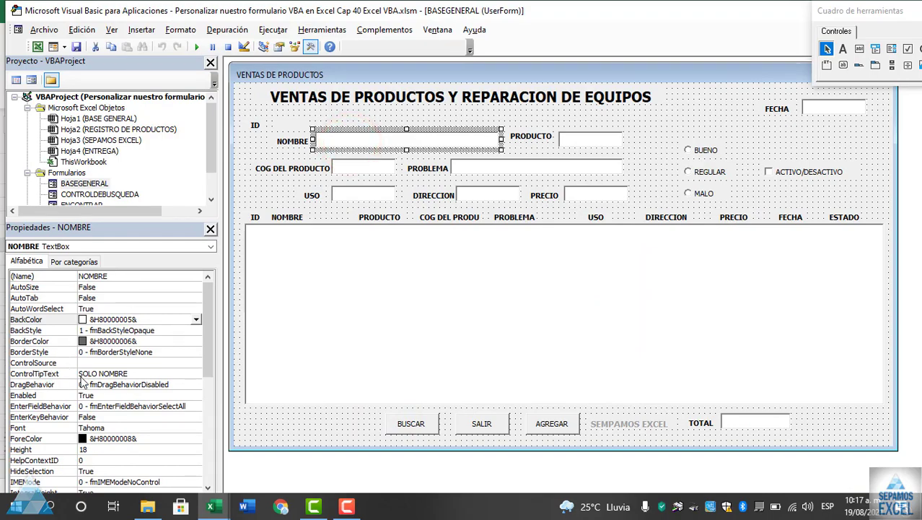
click(96, 375)
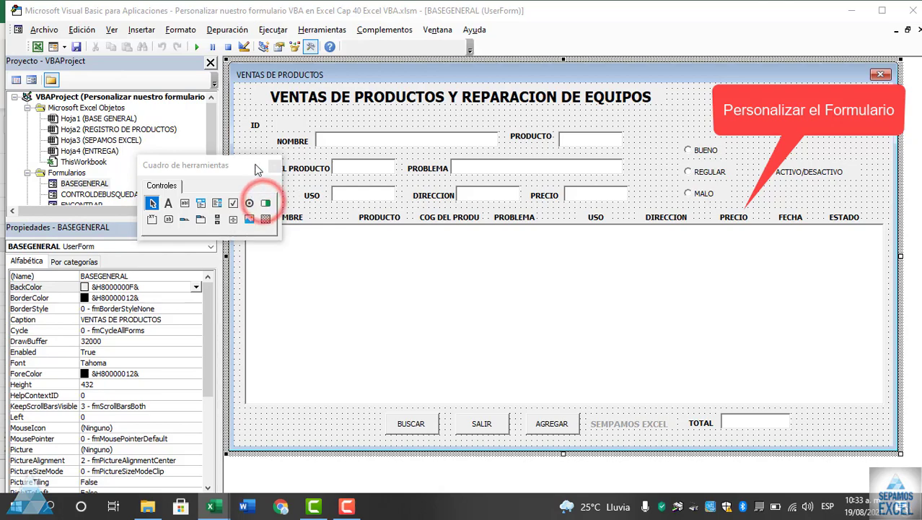
double_click(231, 164)
click(274, 192)
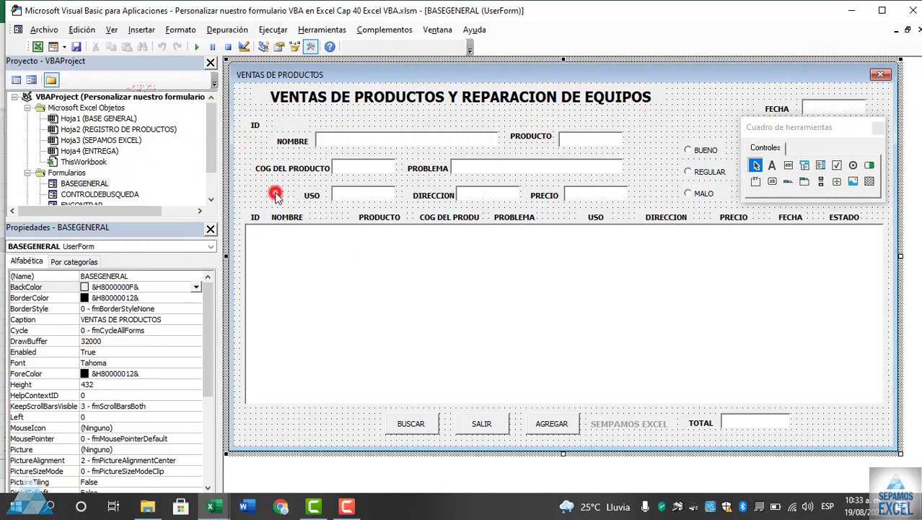
key(F5)
Try the NOMBRE and PROBLEMA tooltips, close the form, and bring up NOMBRE's MousePointer property
click(322, 132)
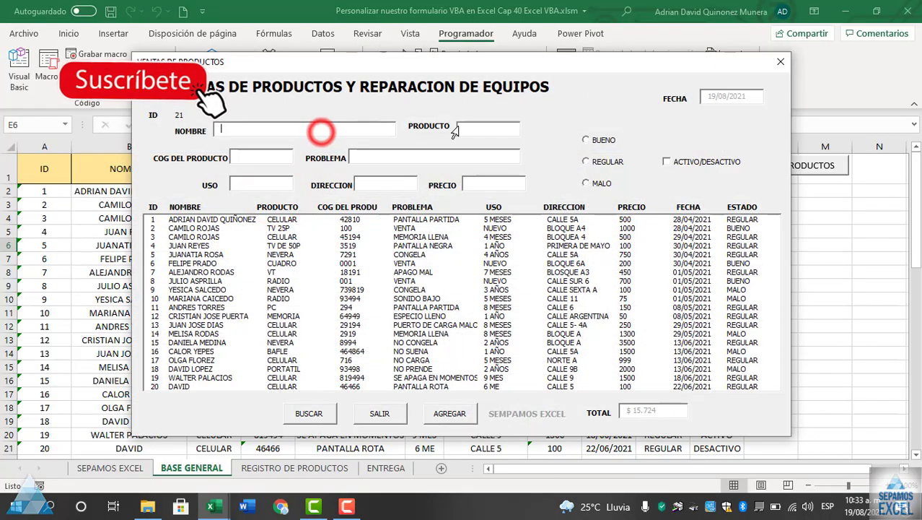
click(430, 156)
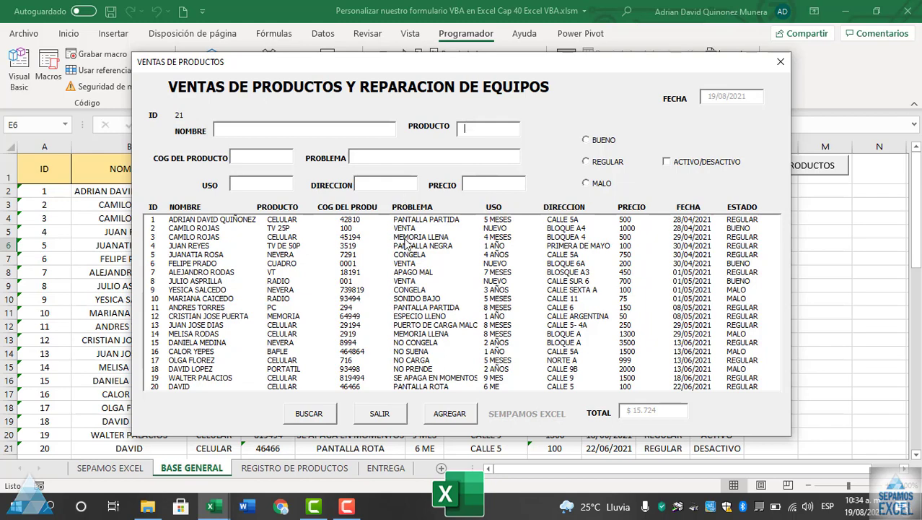
click(379, 414)
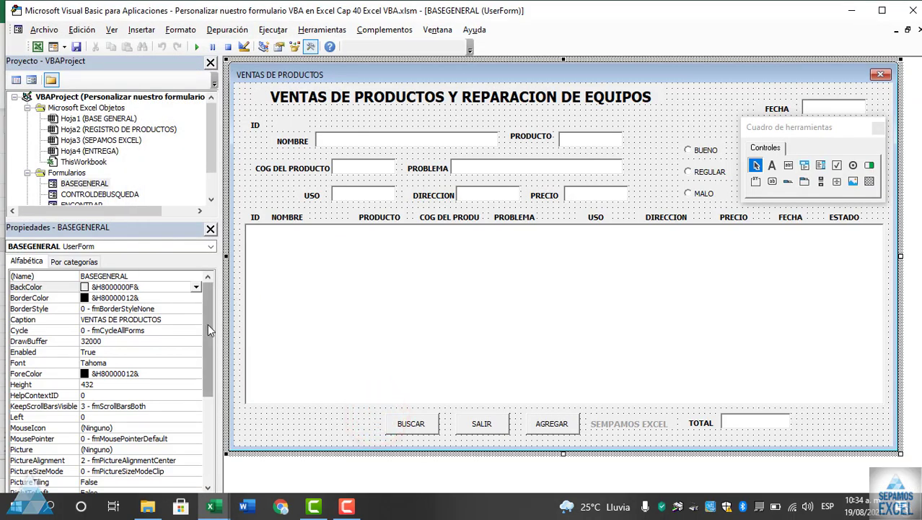
drag(208, 329, 208, 333)
click(345, 141)
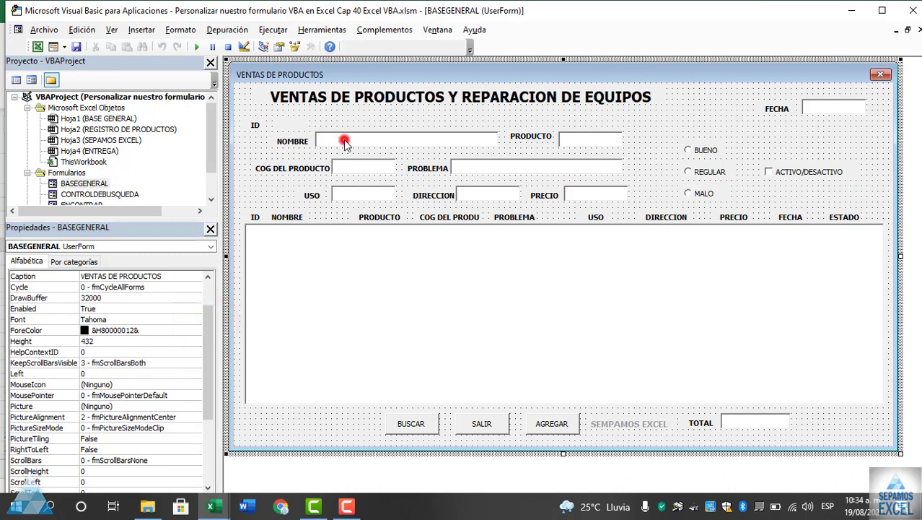
drag(211, 312, 199, 412)
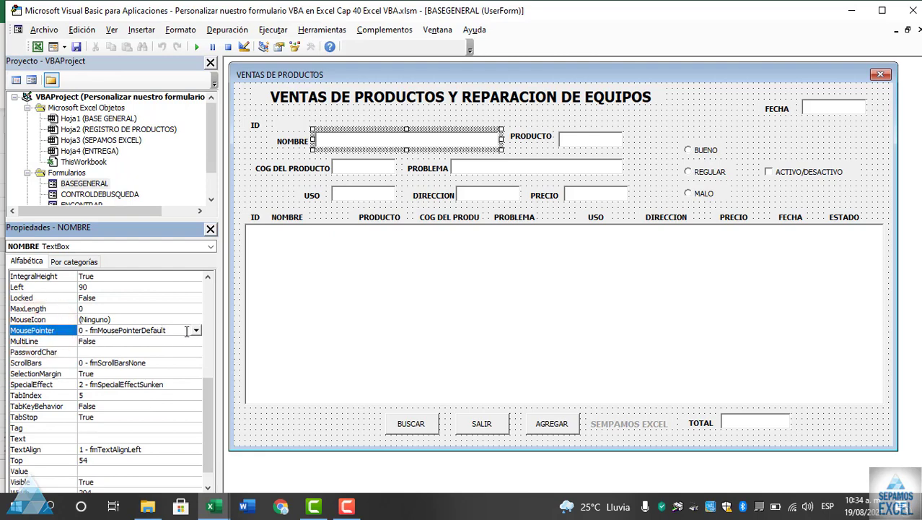
Set NOMBRE's MousePointer to 1 - fmMousePointerArrow and run the form to test it
click(196, 331)
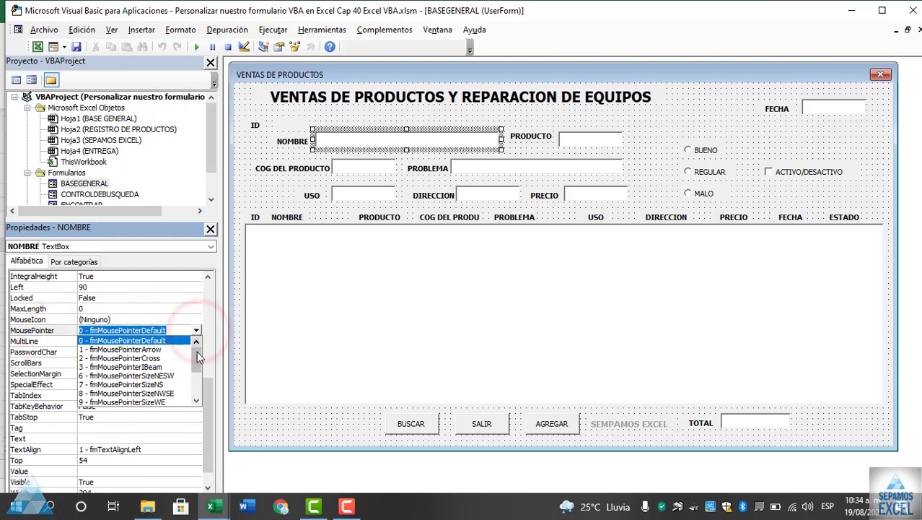
mouse_move(196, 353)
mouse_down()
mouse_move(198, 396)
mouse_move(199, 353)
mouse_up()
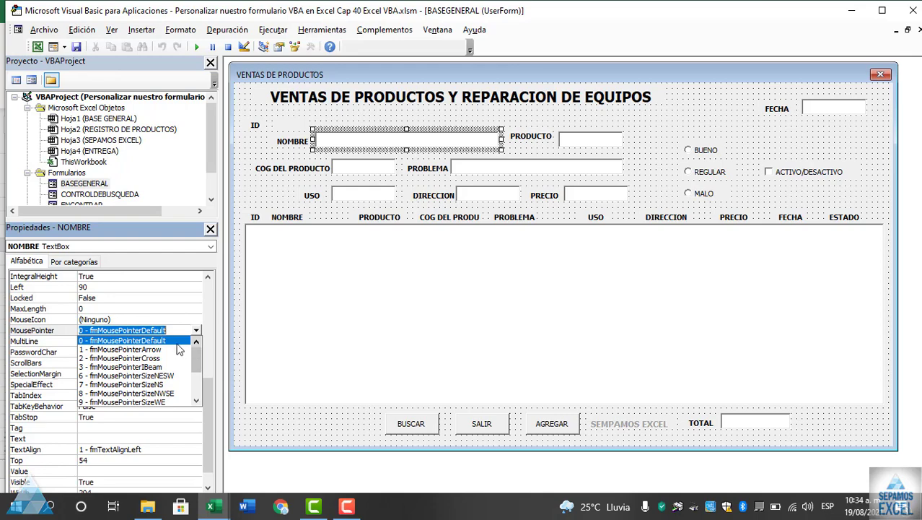
click(155, 350)
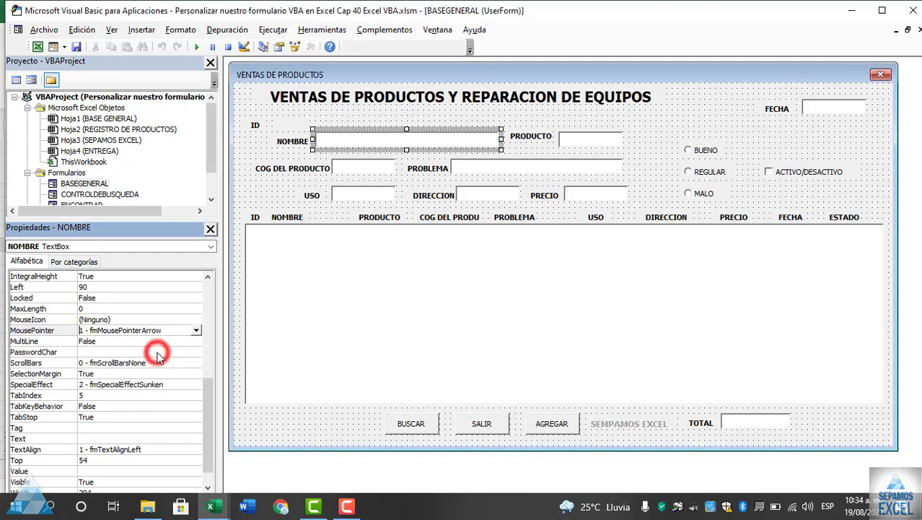
click(270, 196)
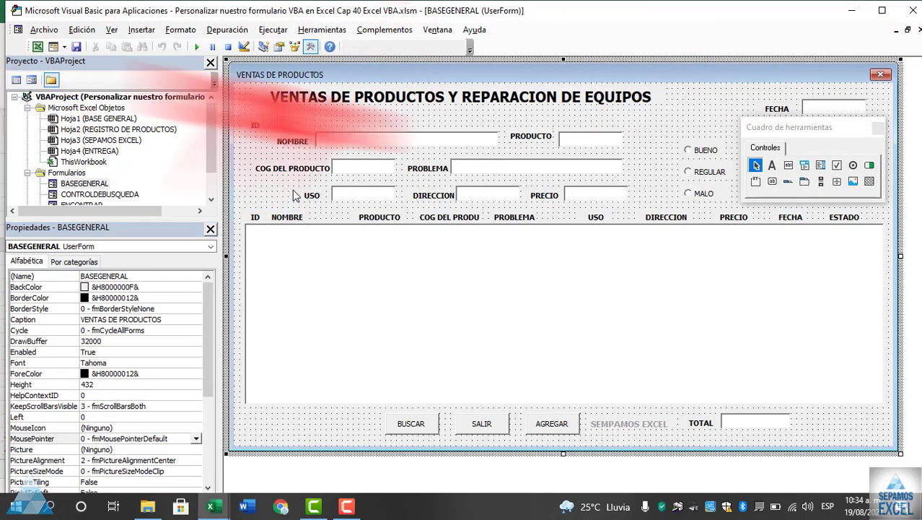
key(F5)
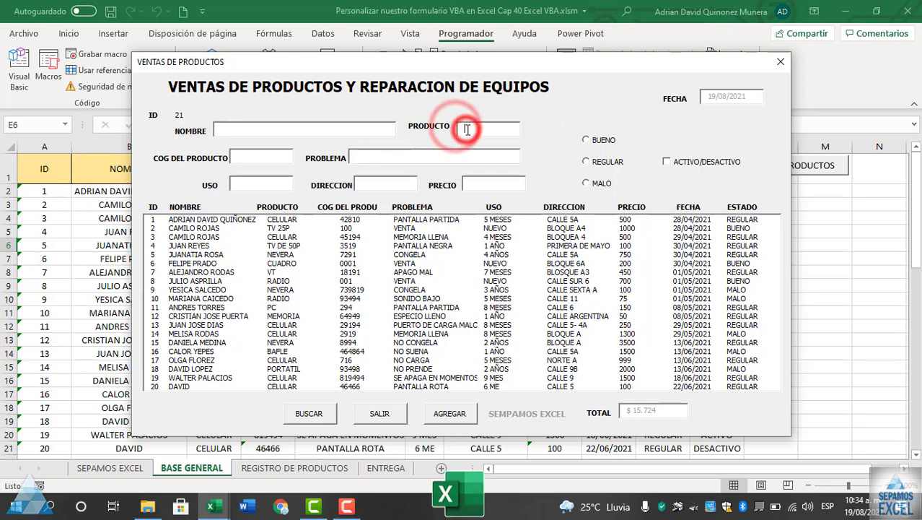
Give the NOMBRE text box the cross mouse pointer and run the form to test it
click(386, 412)
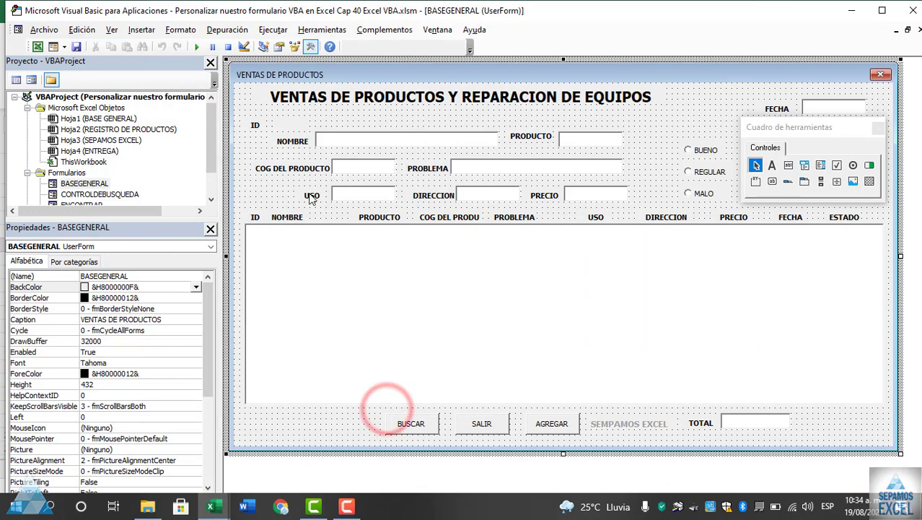
click(341, 140)
drag(208, 321, 207, 415)
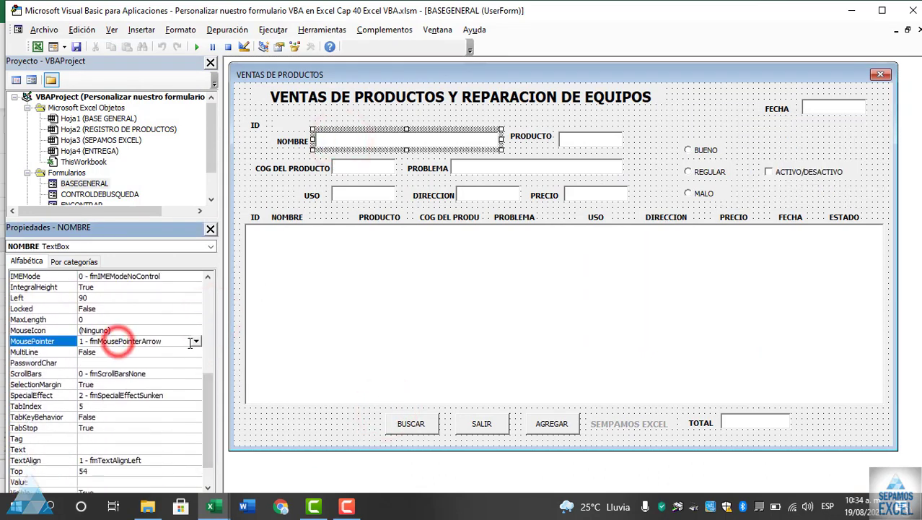
click(194, 342)
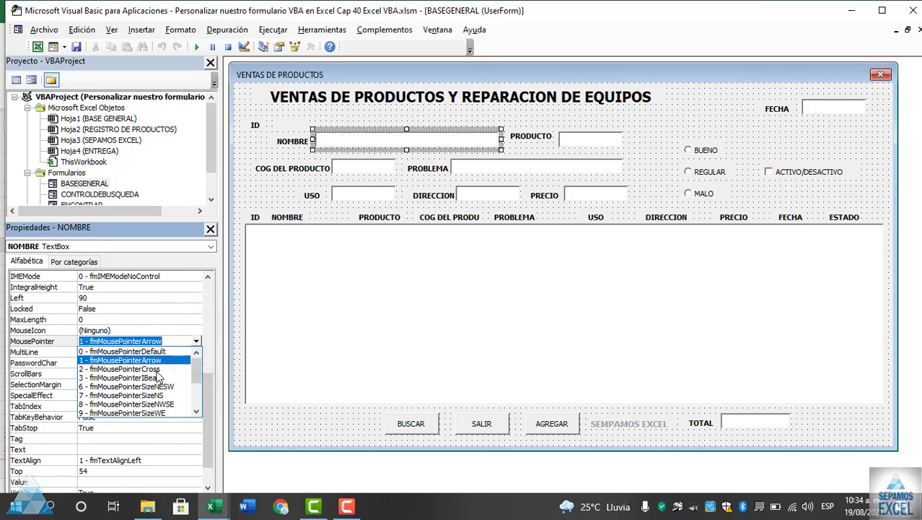
click(134, 368)
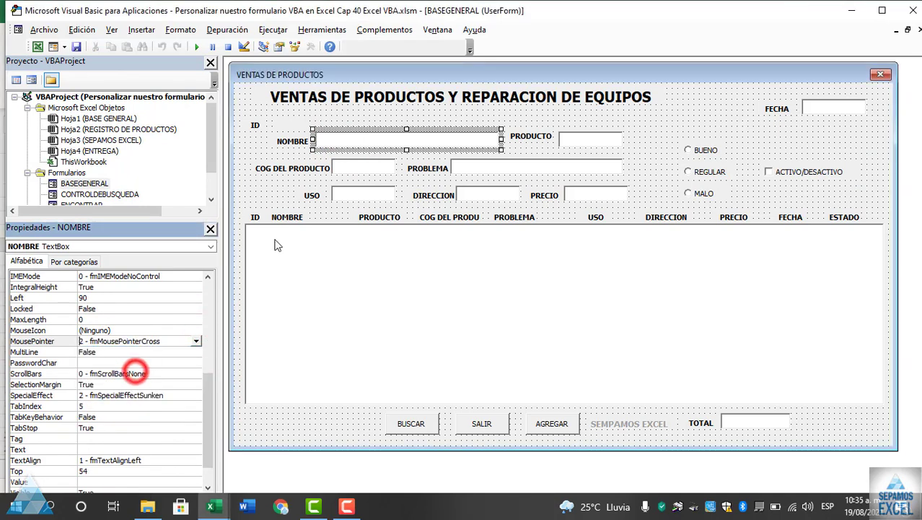
click(274, 195)
key(F5)
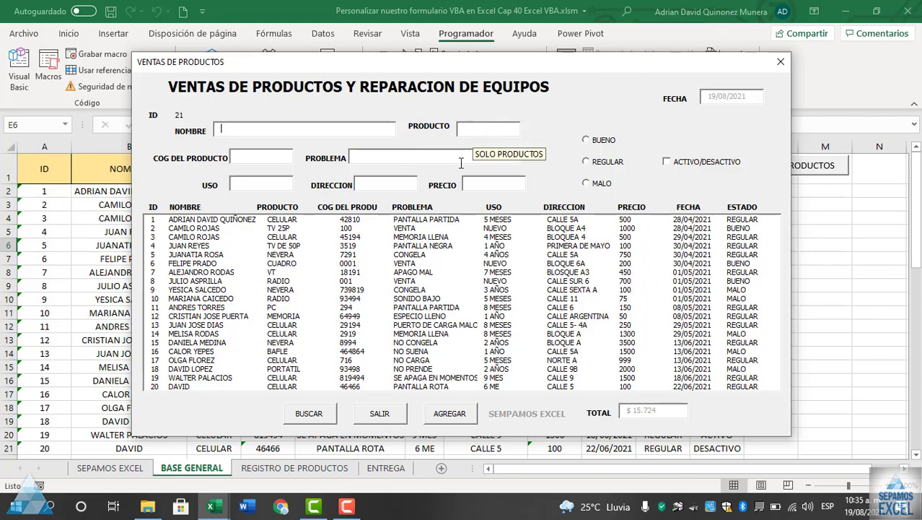
Change NOMBRE's MousePointer to 3 - fmMousePointerIBeam, test it over NOMBRE, then close with SALIR
click(375, 413)
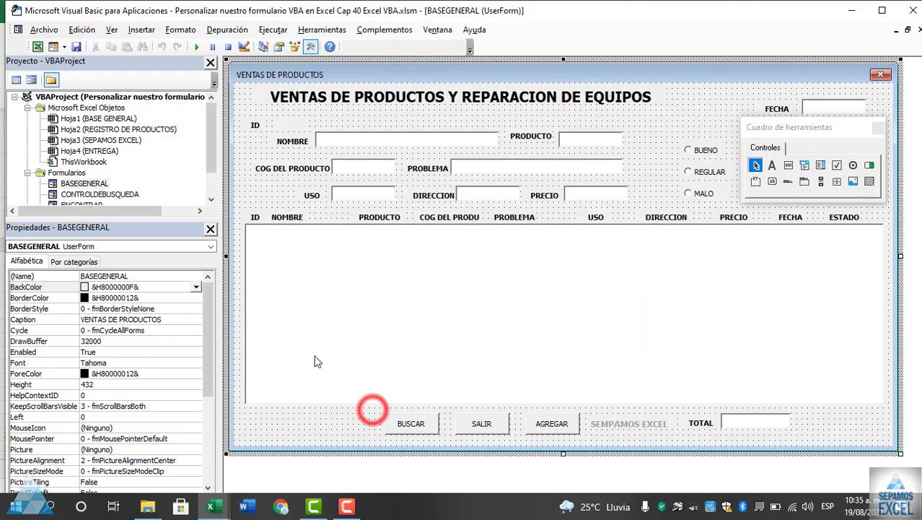
click(349, 144)
drag(207, 335, 205, 433)
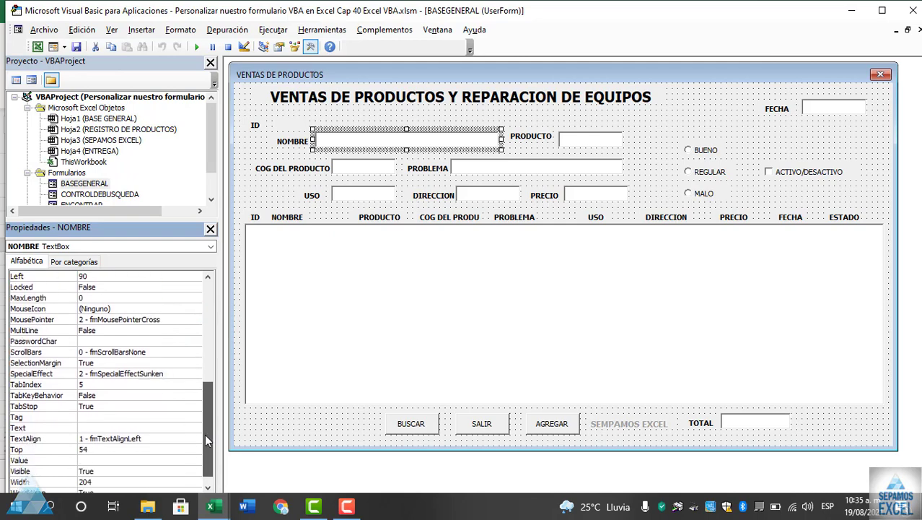
click(137, 322)
click(196, 319)
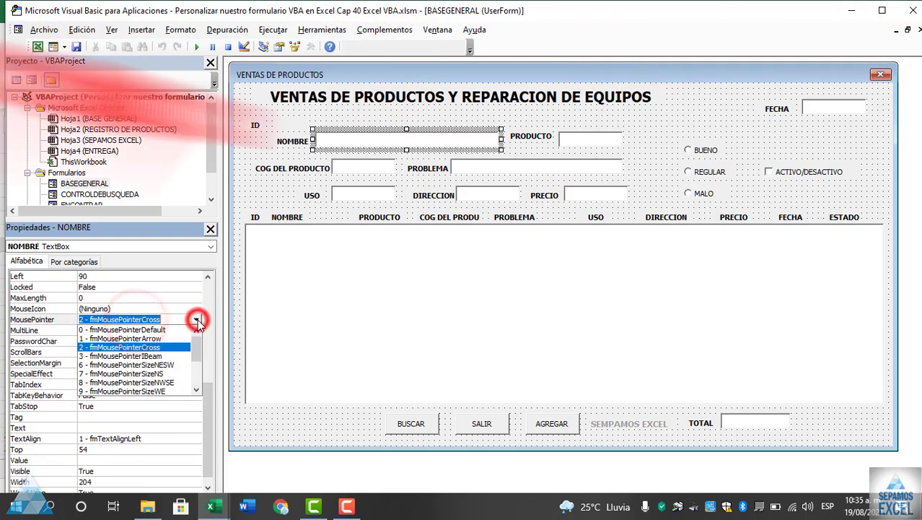
click(157, 354)
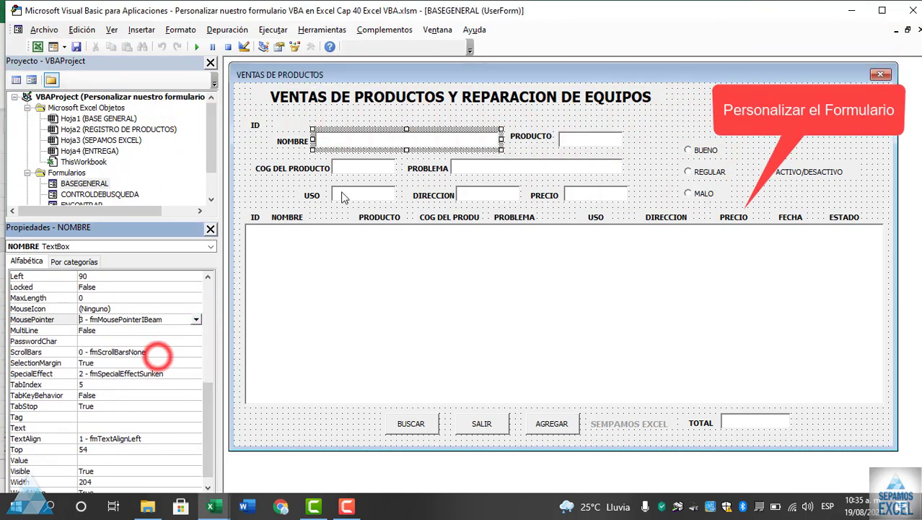
click(289, 189)
key(F5)
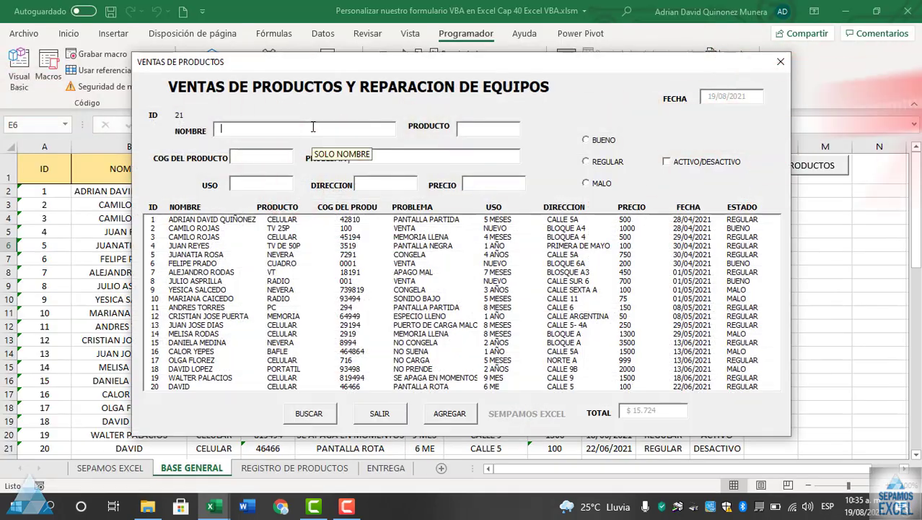
click(351, 129)
click(393, 417)
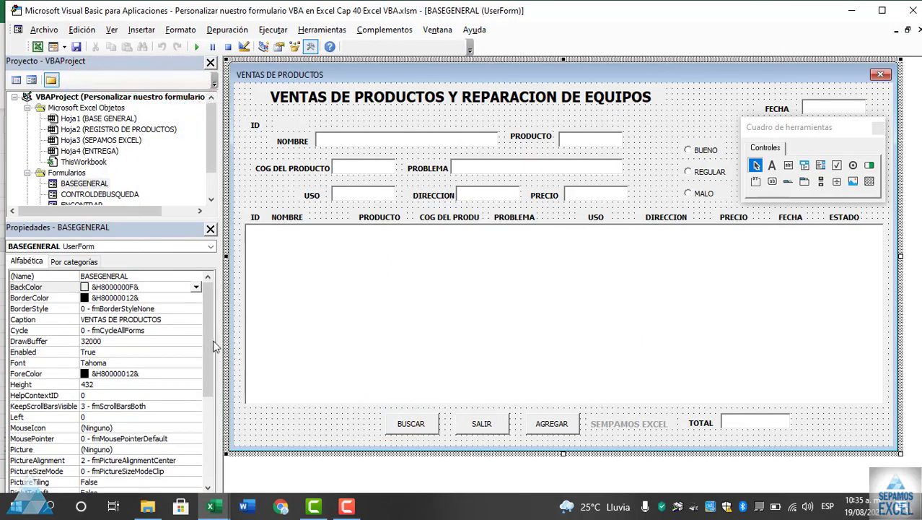
Set NOMBRE's MousePointer to 6 - fmMousePointerSizeNESW and test it in a run of the form
click(210, 343)
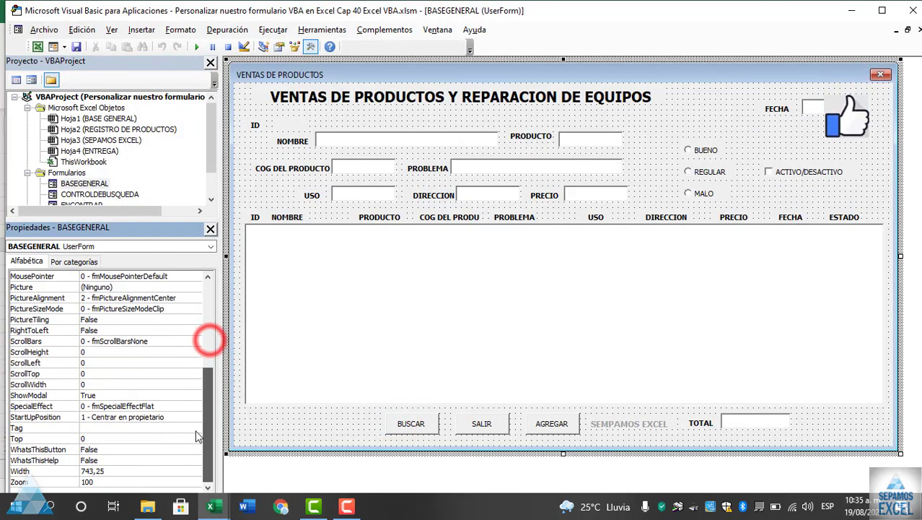
click(330, 142)
click(208, 324)
click(208, 324)
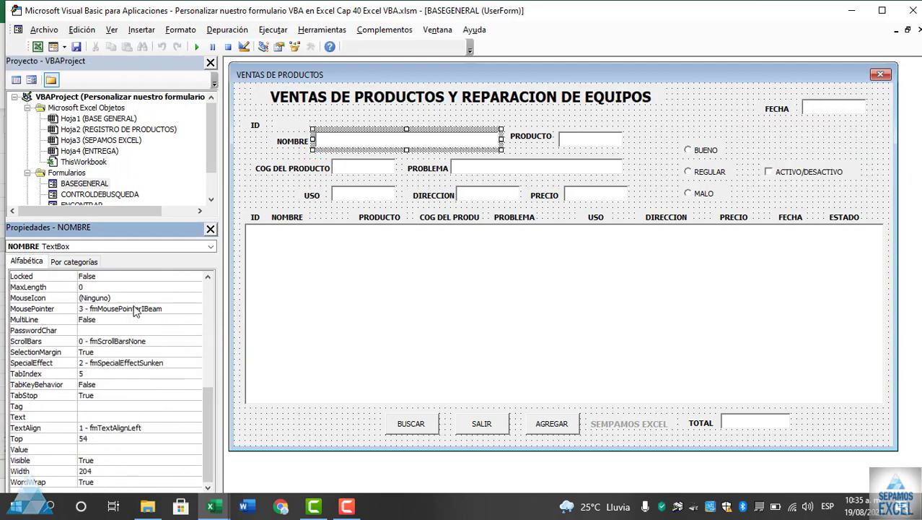
click(195, 309)
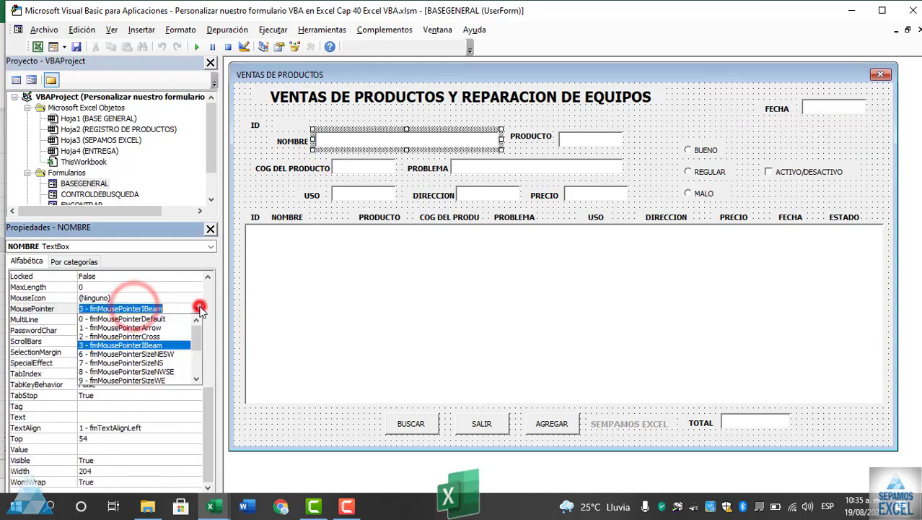
click(168, 358)
click(267, 205)
key(F5)
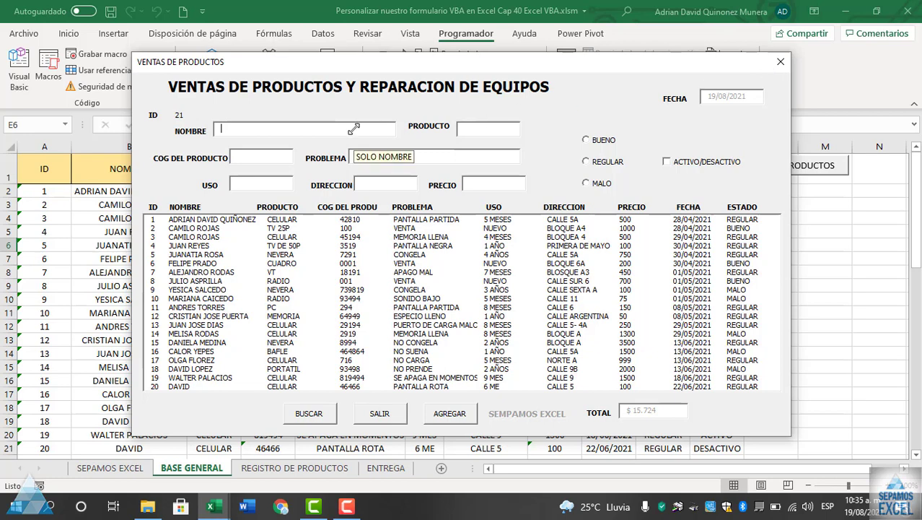
click(489, 128)
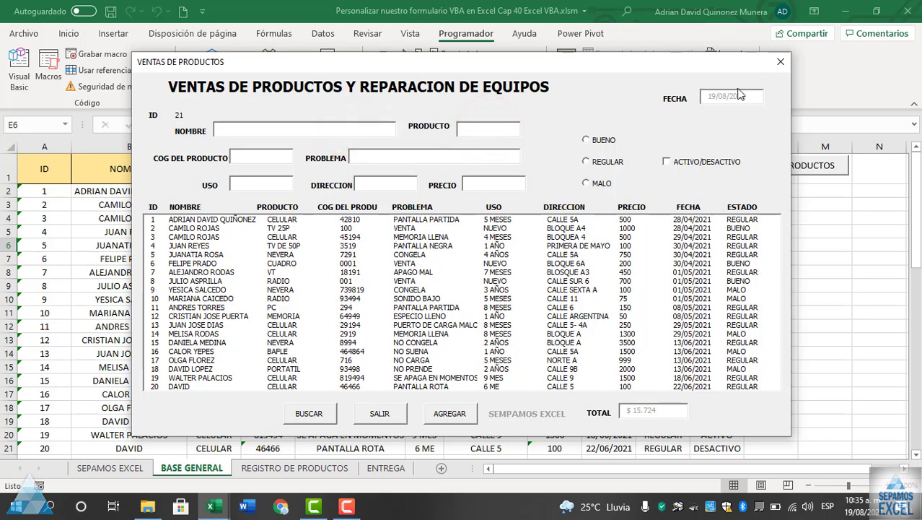
click(782, 65)
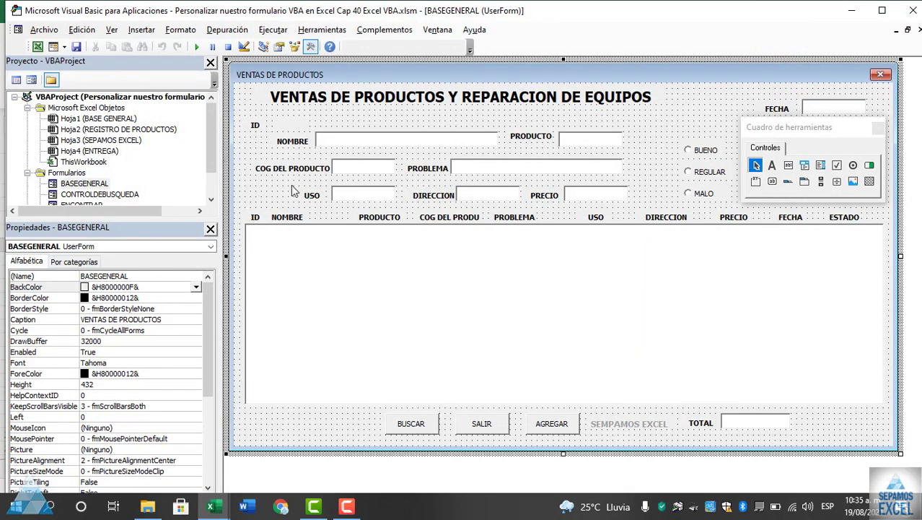
Keep NOMBRE sunken with the diagonal resize pointer, then rerun to check tooltip and pointer
click(356, 142)
drag(209, 301, 188, 427)
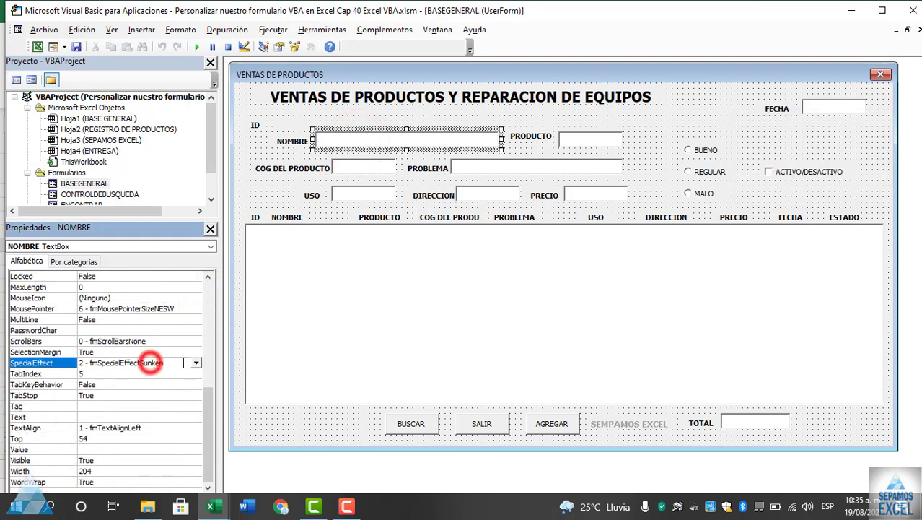
click(195, 362)
click(174, 419)
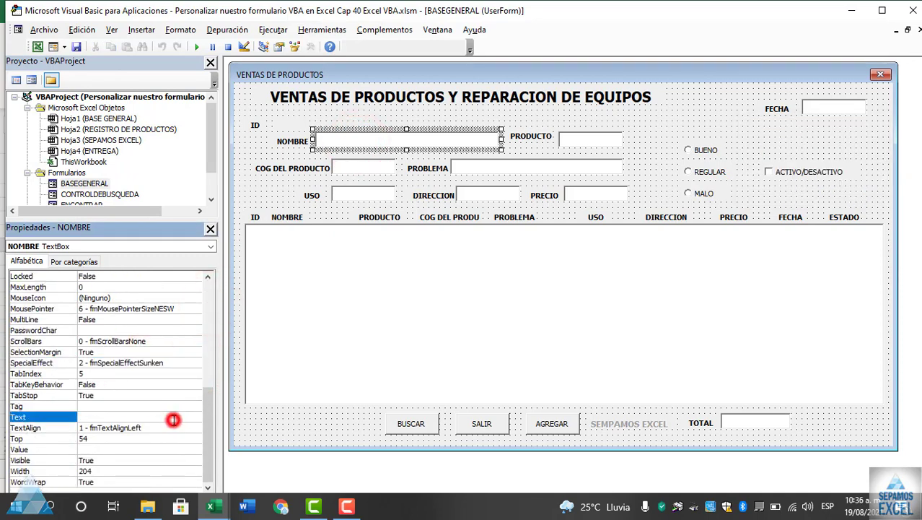
click(195, 308)
click(196, 347)
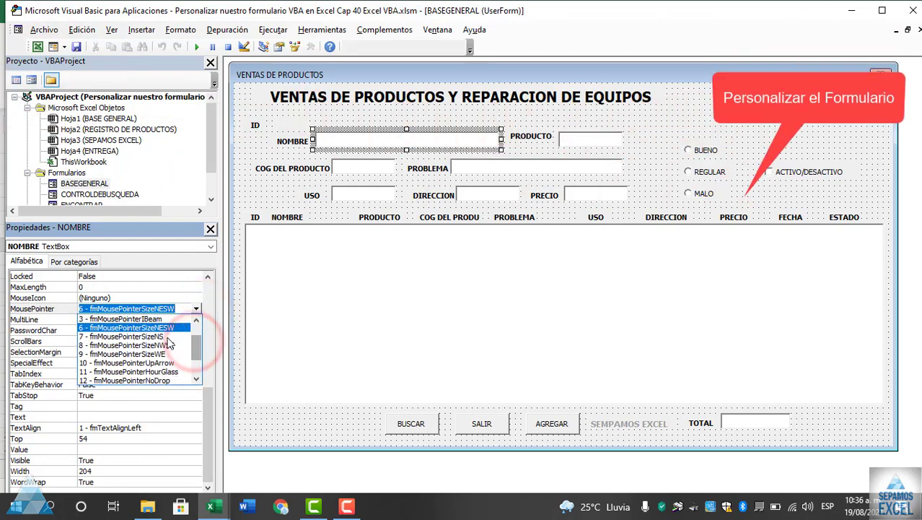
click(169, 334)
click(262, 196)
key(F5)
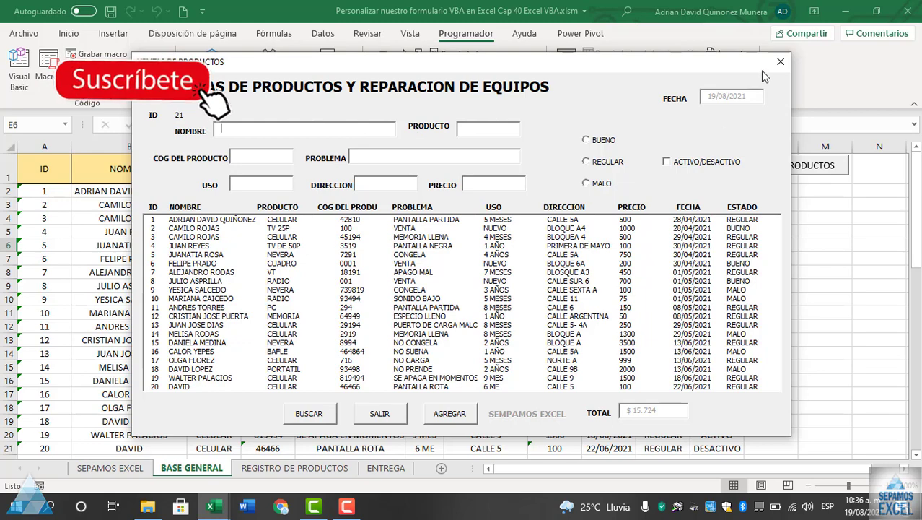
click(780, 62)
Give the PRODUCTO text box the horizontal resize mouse pointer
click(375, 144)
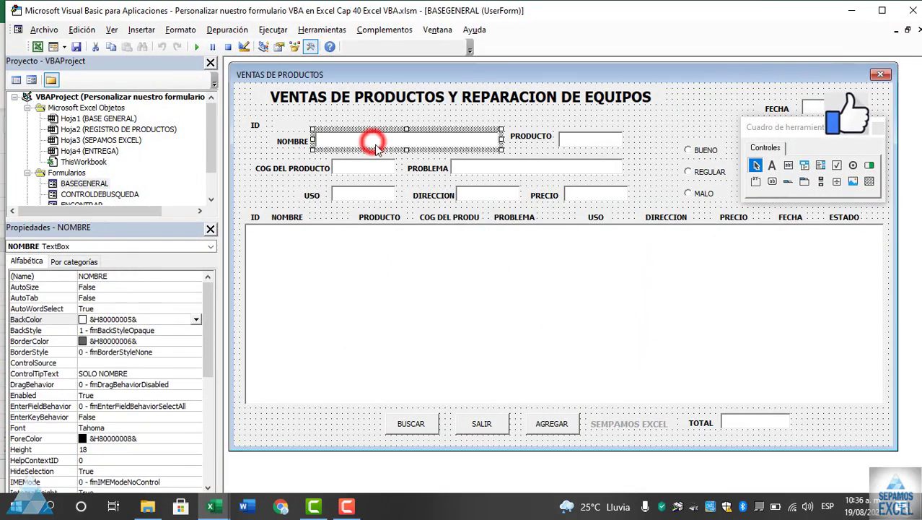
click(590, 137)
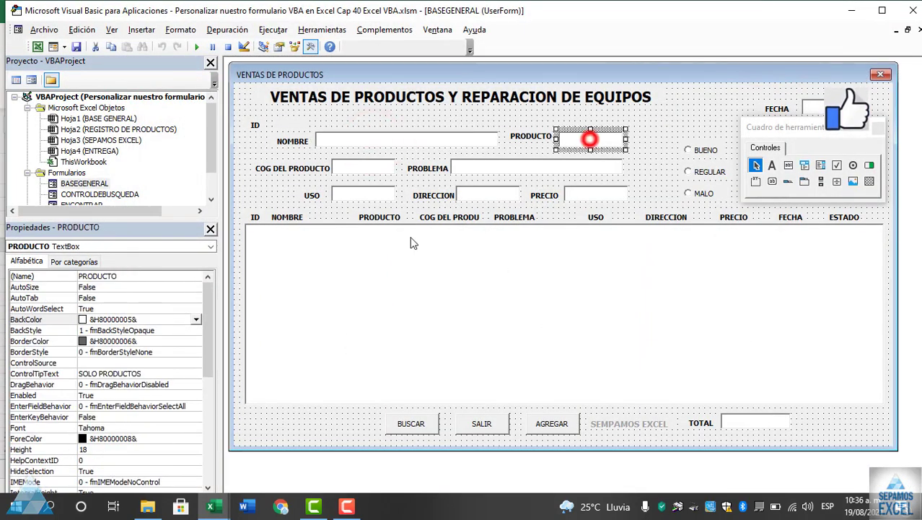
click(210, 337)
scroll(210, 337, down, 7)
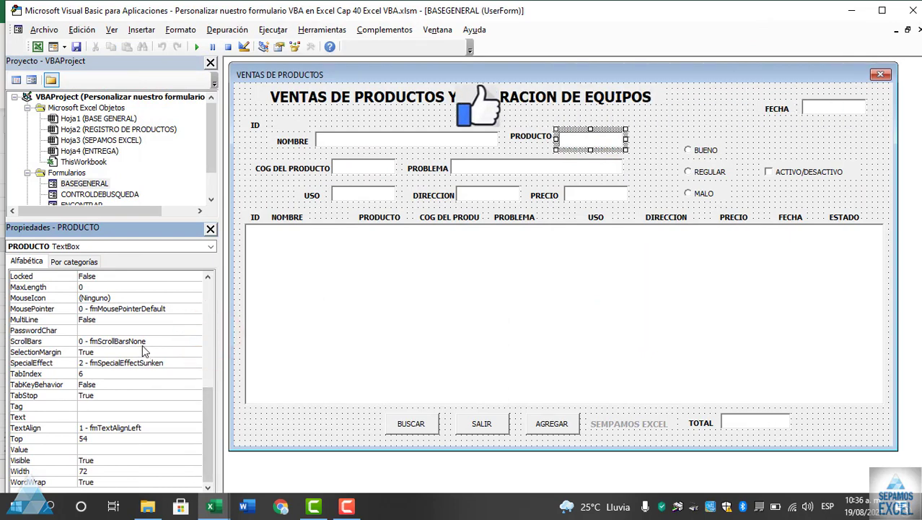
click(196, 308)
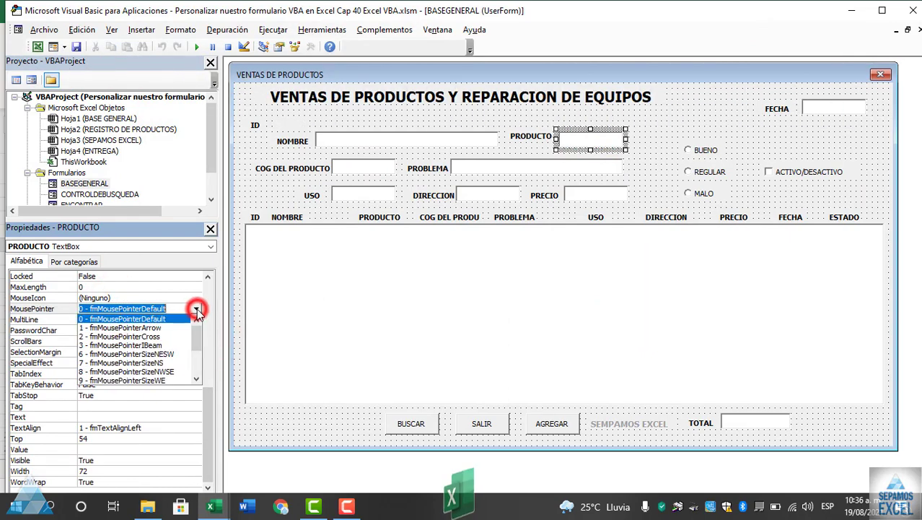
drag(193, 332, 194, 358)
click(160, 338)
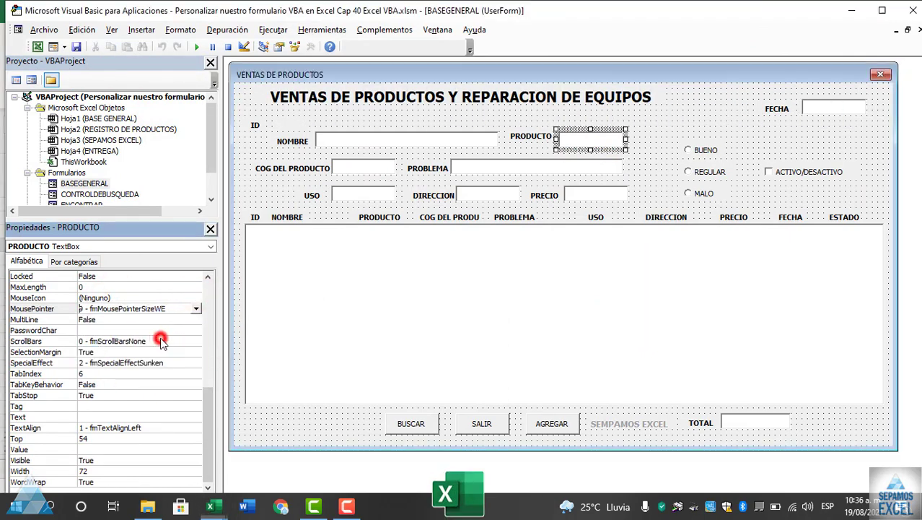
Give the COG text box the hourglass mouse pointer
click(375, 166)
click(205, 335)
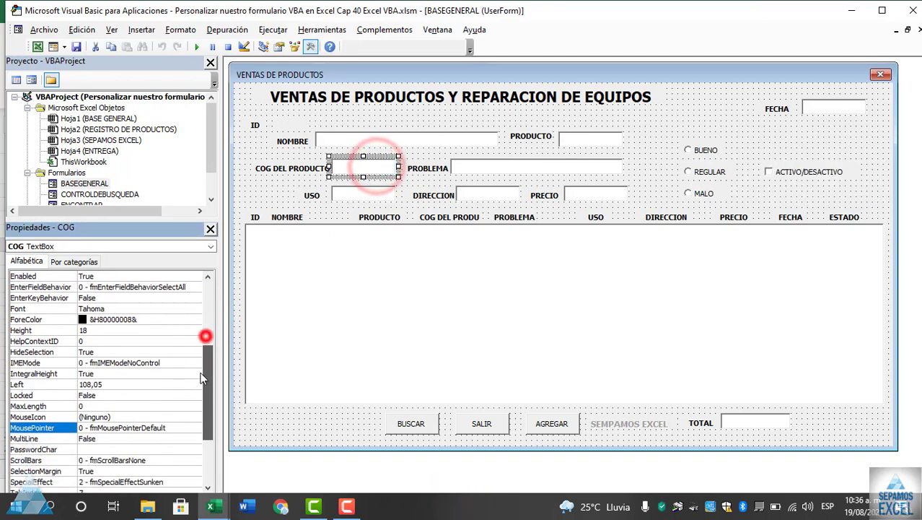
scroll(174, 374, down, 4)
click(197, 341)
drag(197, 359, 196, 382)
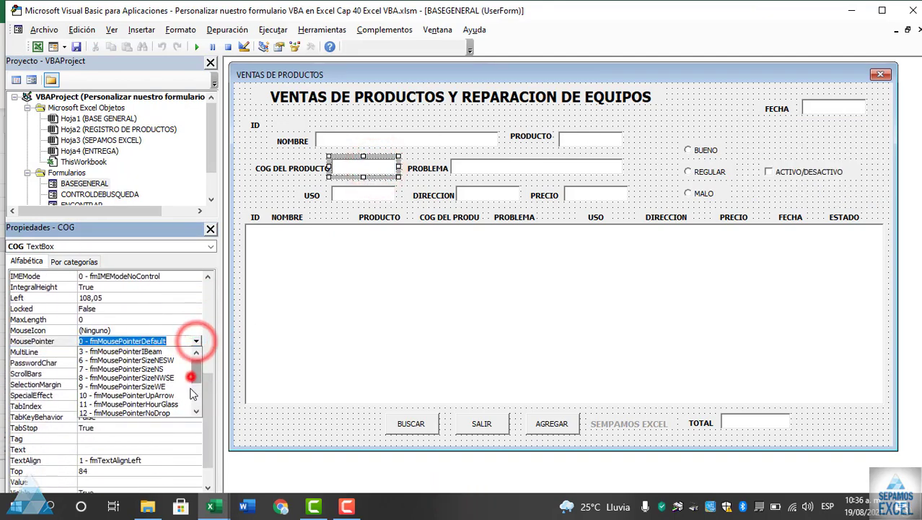
click(175, 387)
Give the PROBLEMA text box the no-drop mouse pointer
click(489, 167)
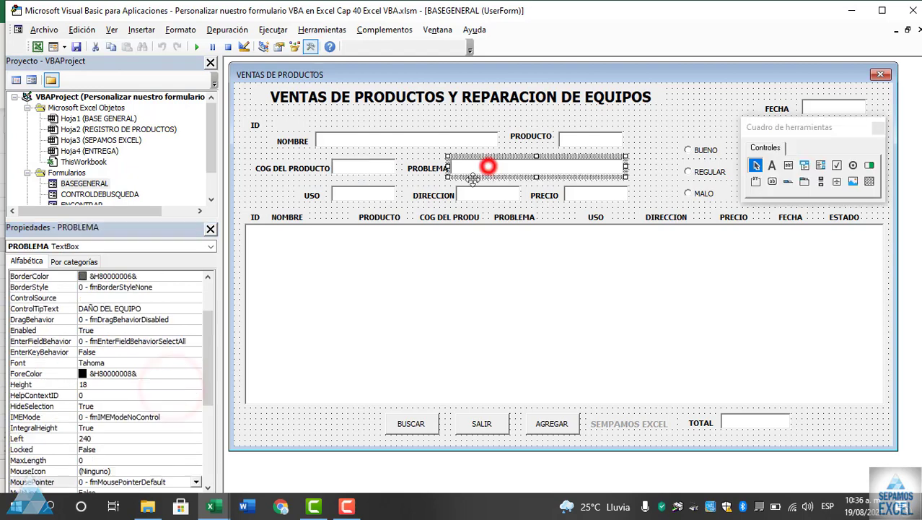
scroll(205, 367, down, 4)
click(195, 352)
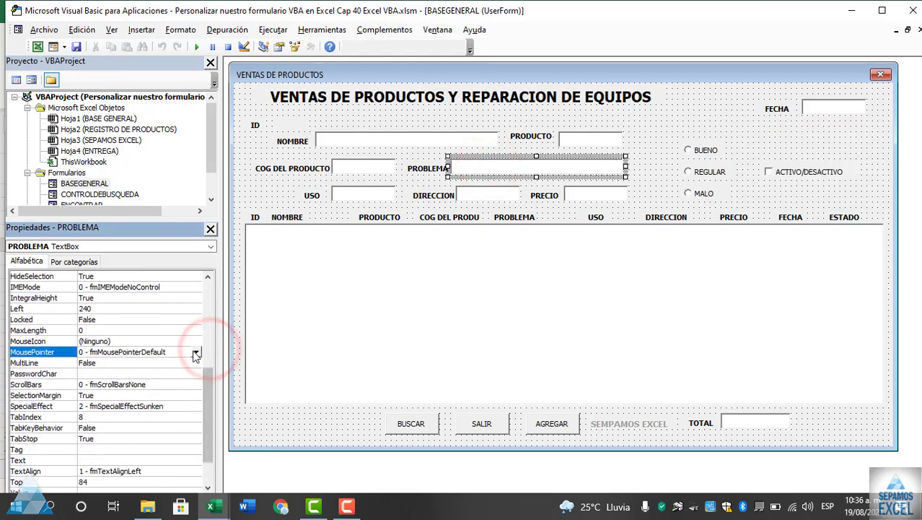
click(196, 351)
click(194, 422)
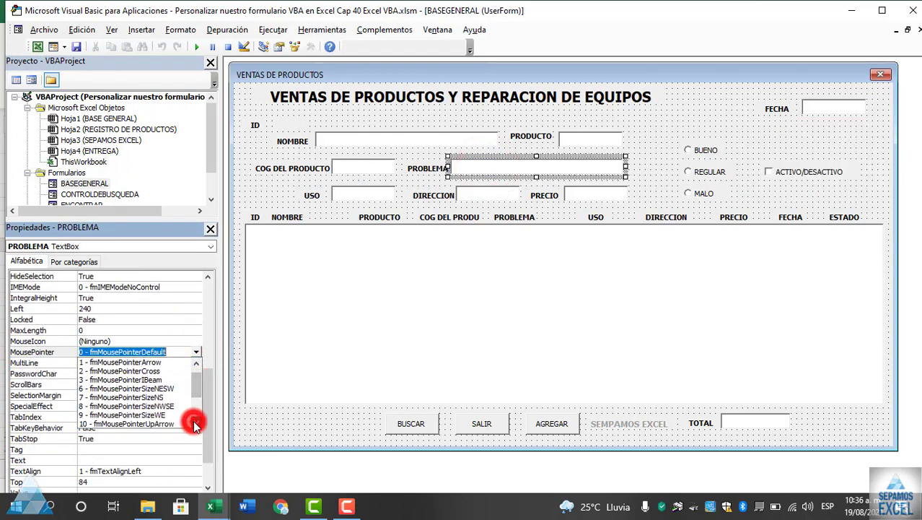
click(194, 423)
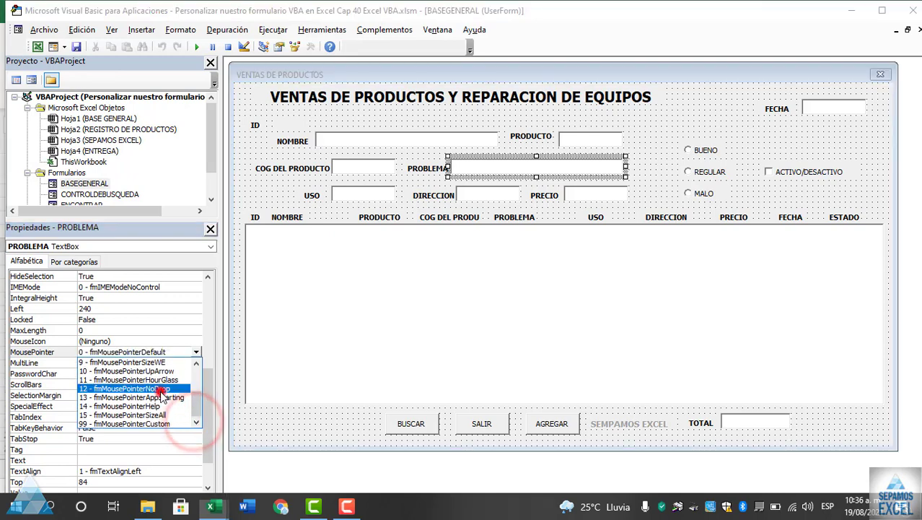
click(161, 390)
Give USO the four-way move pointer and DIRECCION 99 - fmMousePointerCustom
click(361, 197)
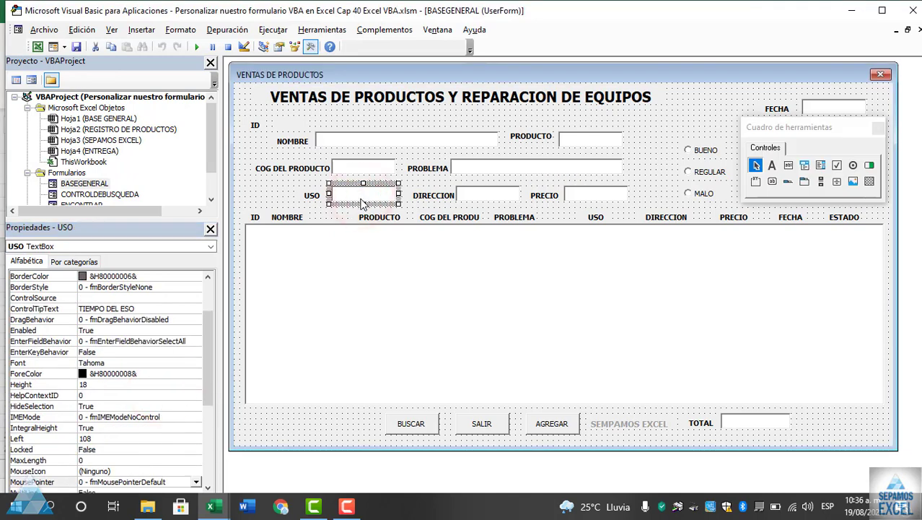
drag(203, 390, 200, 469)
click(195, 416)
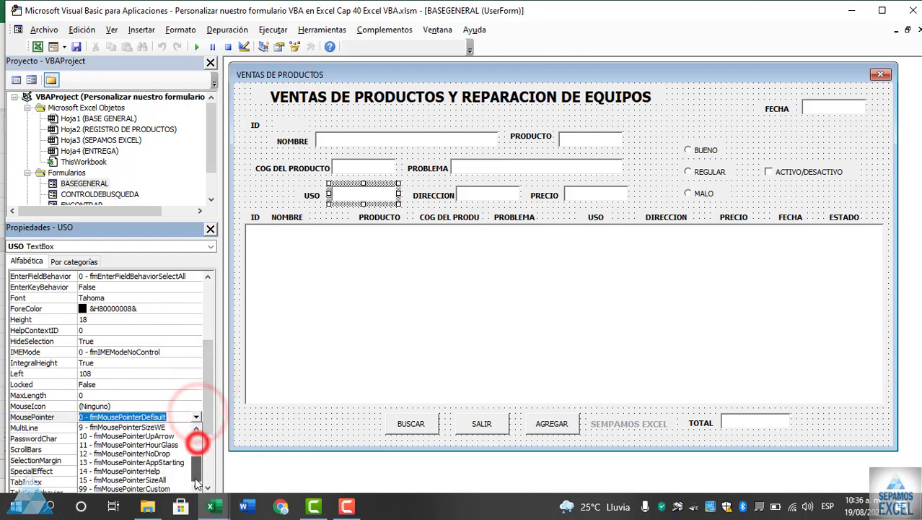
click(147, 480)
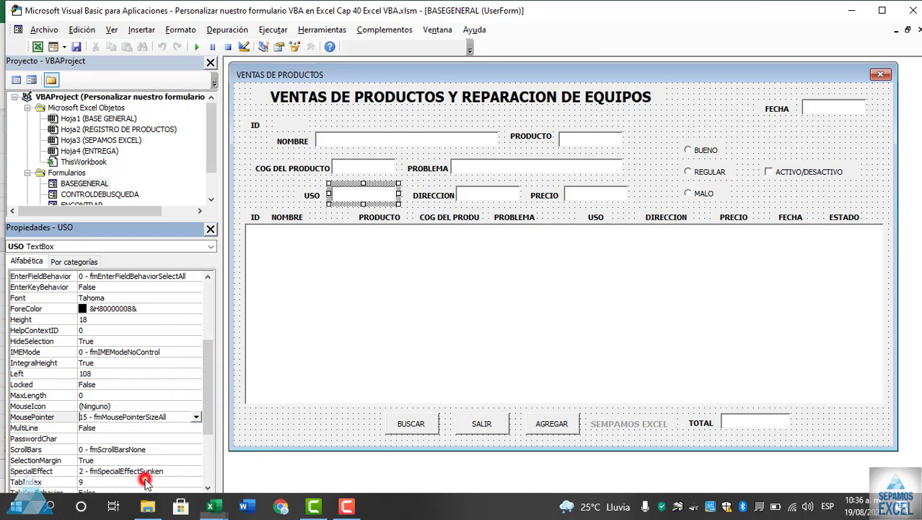
click(486, 194)
mouse_move(208, 322)
mouse_down()
mouse_move(206, 384)
mouse_move(196, 390)
mouse_up()
click(196, 340)
click(168, 412)
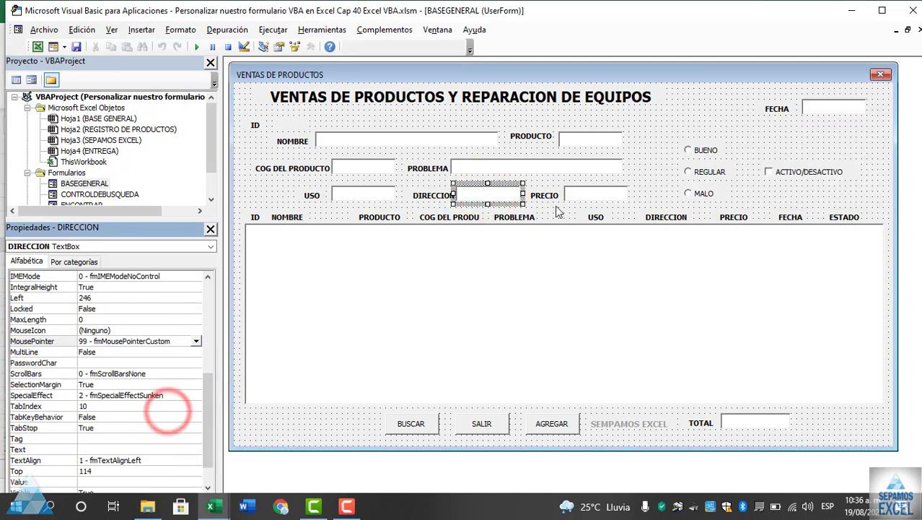
Browse the fmMousePointer options for PRECIO, then select the whole UserForm
click(588, 192)
drag(208, 368, 197, 422)
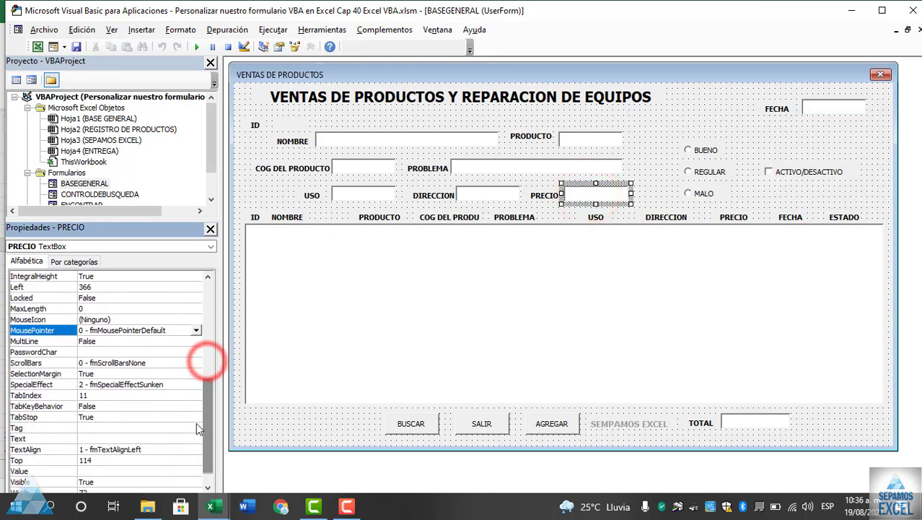
click(197, 330)
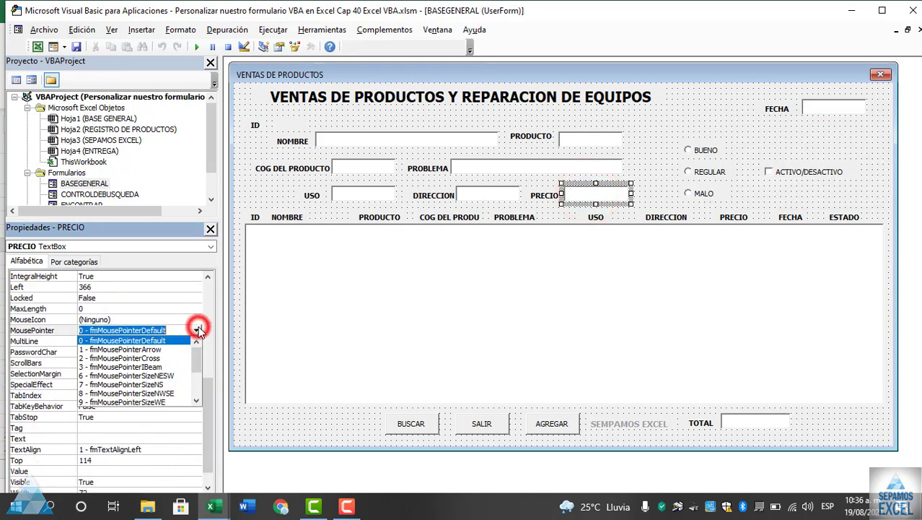
drag(197, 368, 193, 390)
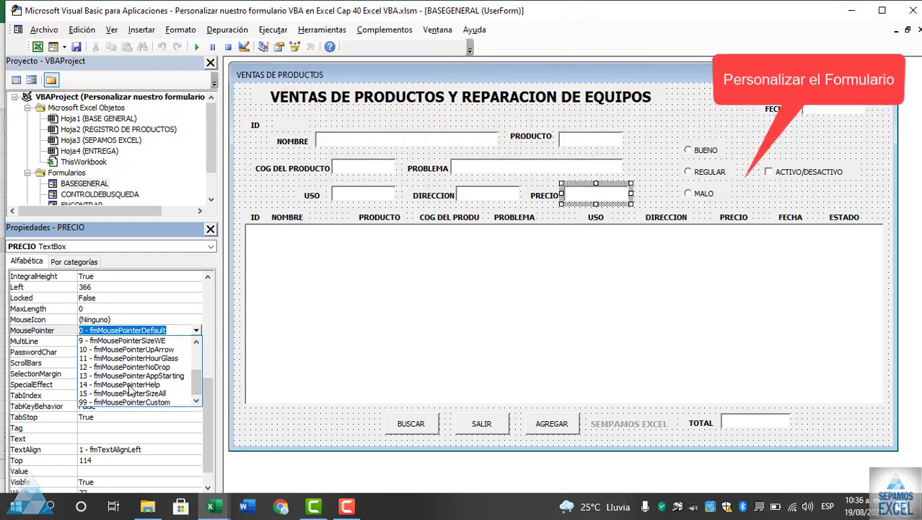
click(130, 384)
click(653, 148)
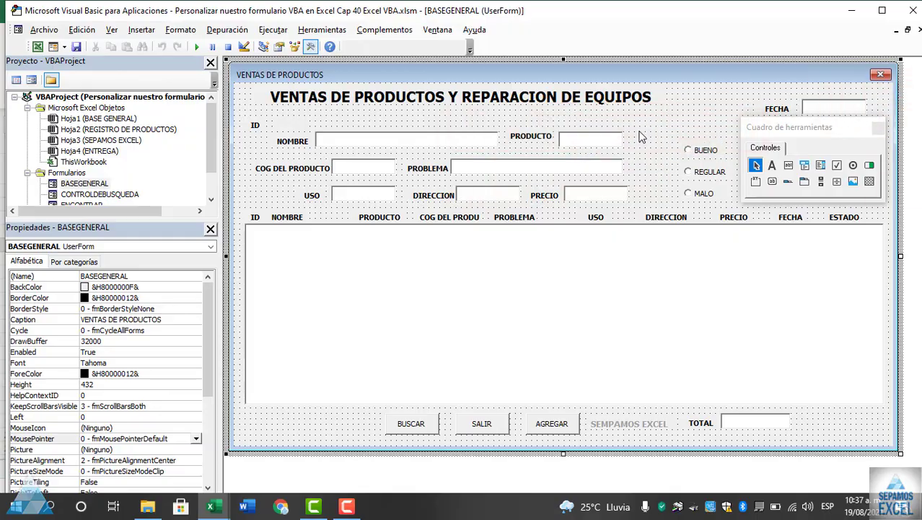
key(F5)
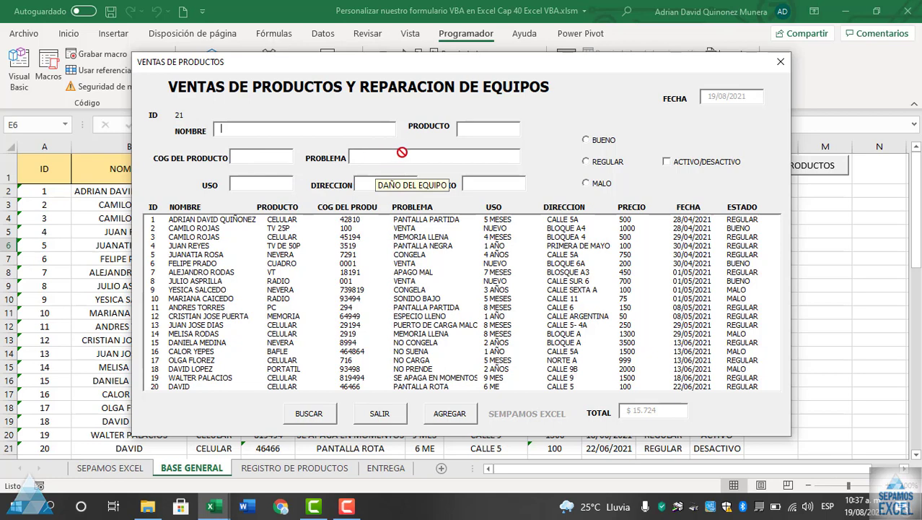
click(404, 156)
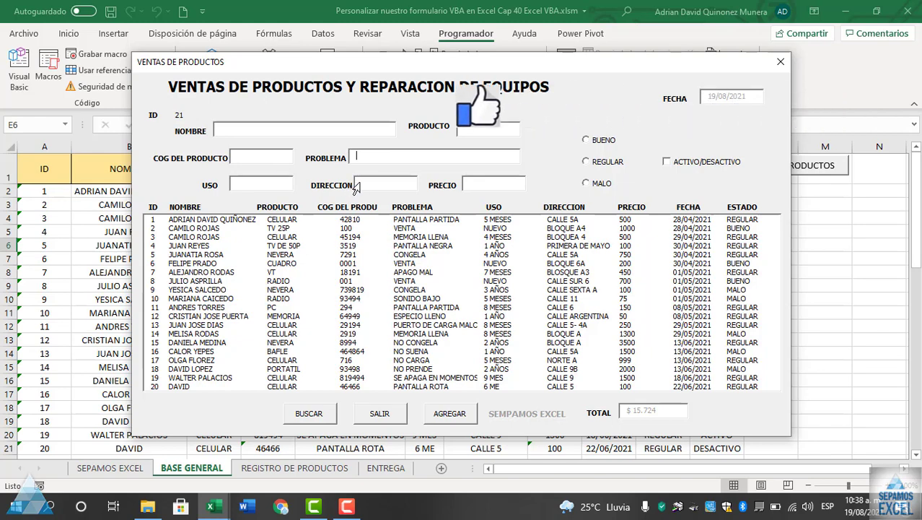
click(379, 411)
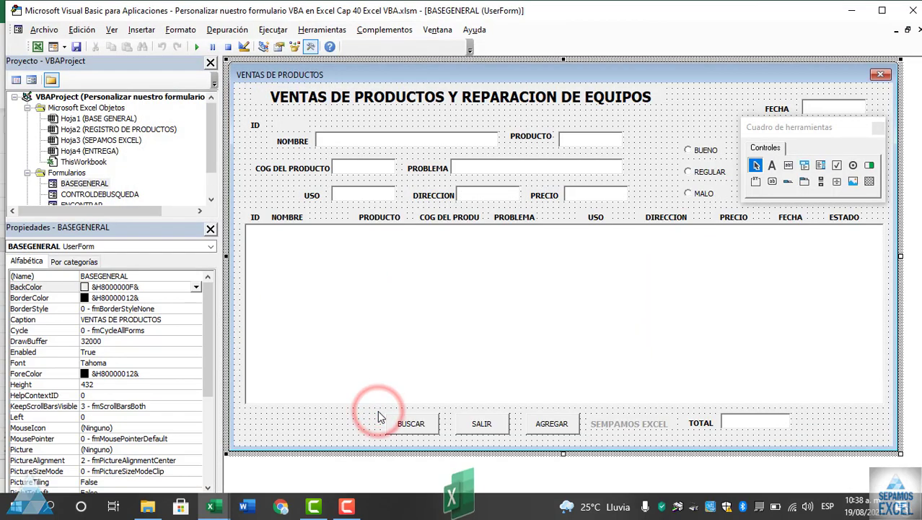
Set ListBox1's MousePointer to 11 - fmMousePointerHourGlass
click(429, 347)
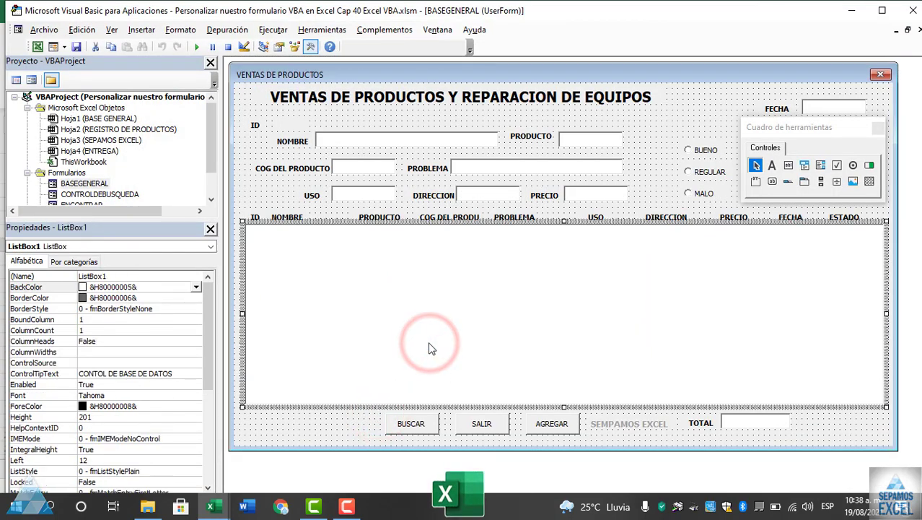
drag(205, 309, 200, 417)
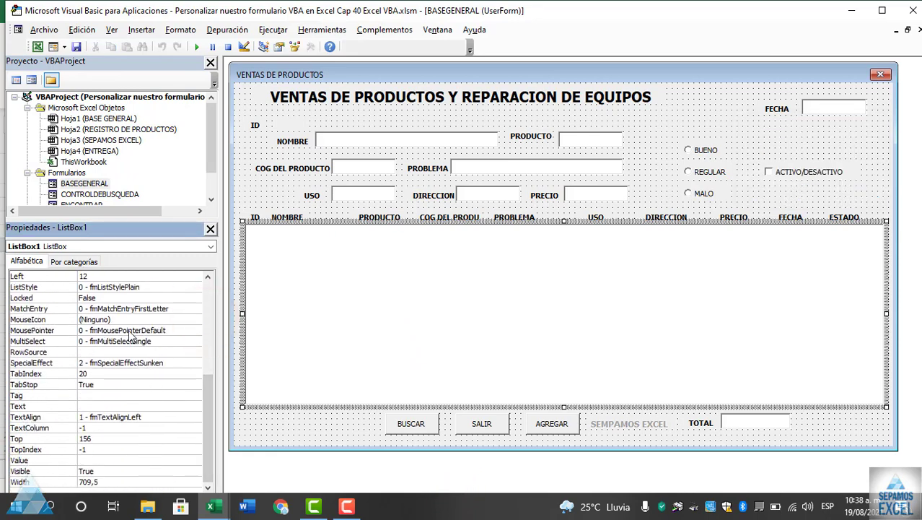
click(130, 330)
click(346, 174)
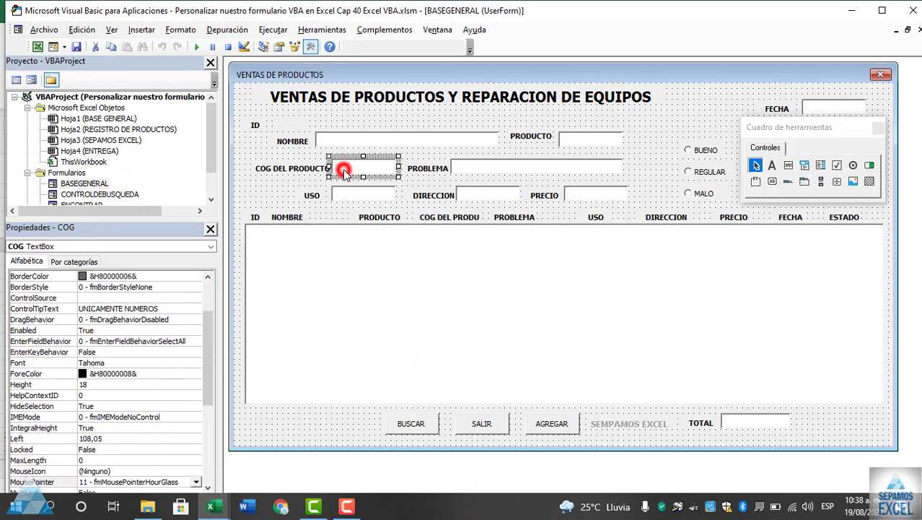
click(314, 312)
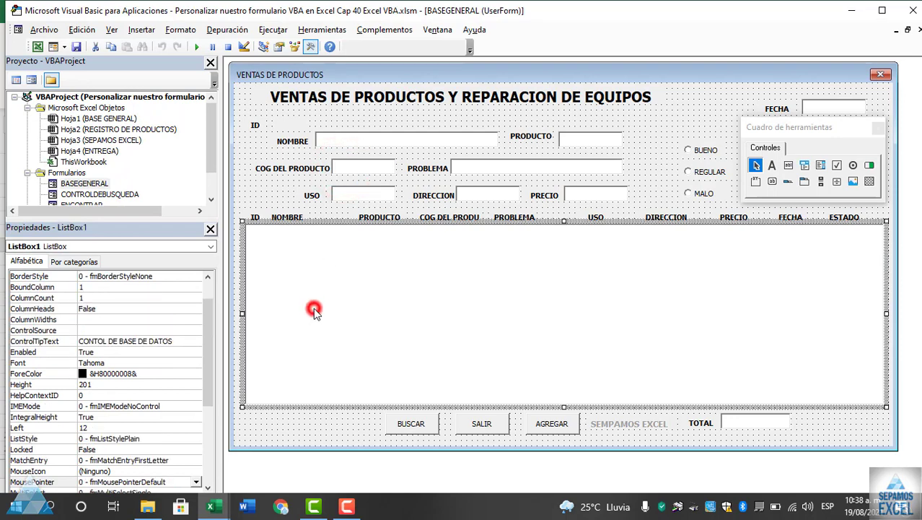
mouse_move(209, 364)
mouse_down()
mouse_move(209, 404)
mouse_move(202, 399)
mouse_up()
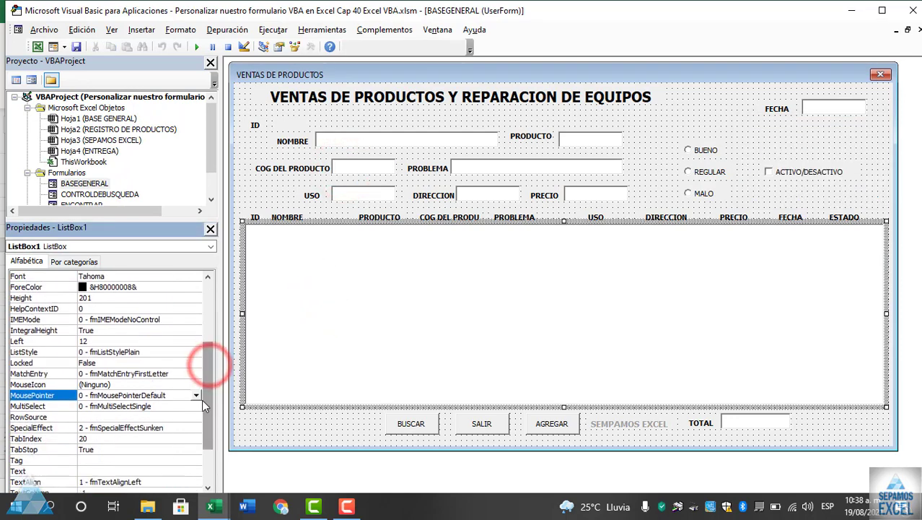
click(195, 396)
click(196, 425)
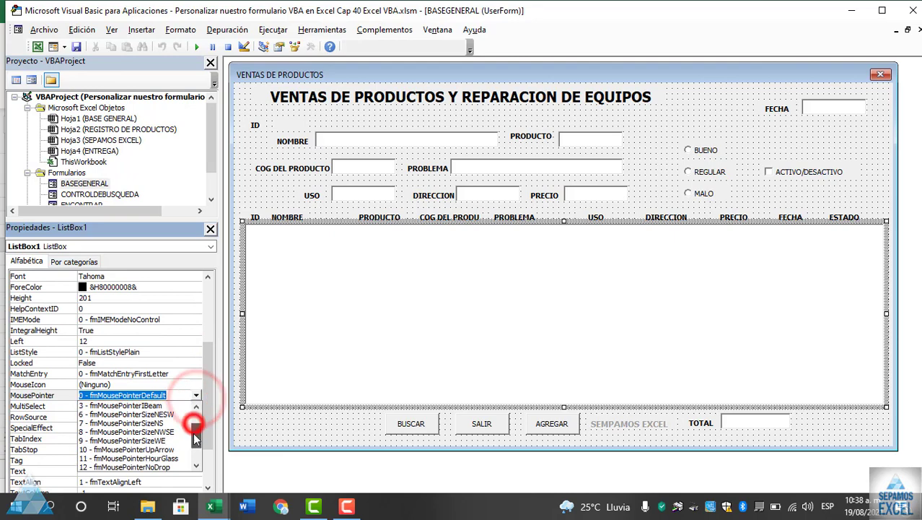
click(163, 449)
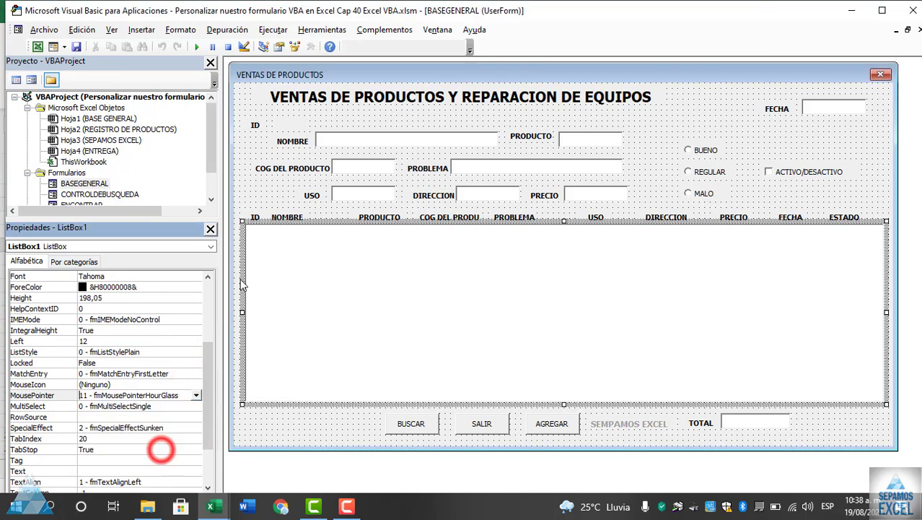
Run the form, click records 9, 6, 2, 8, 13, 16, 18, 7 and 5, then close it
click(274, 189)
key(F5)
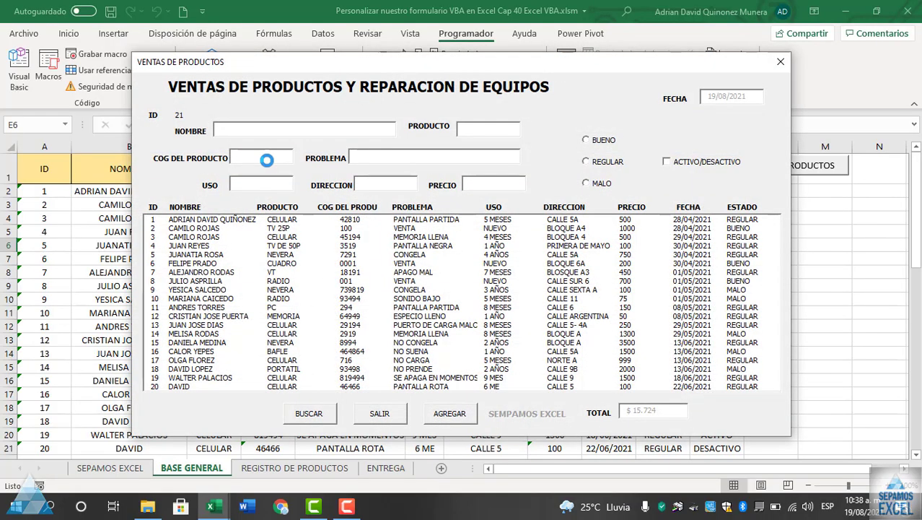
click(358, 289)
click(377, 264)
click(401, 229)
click(402, 280)
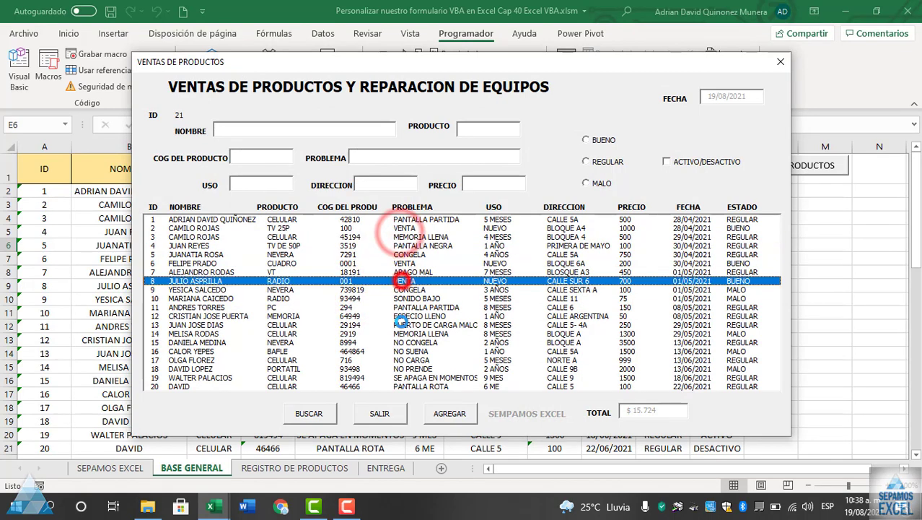
click(402, 325)
click(402, 351)
click(403, 367)
click(402, 325)
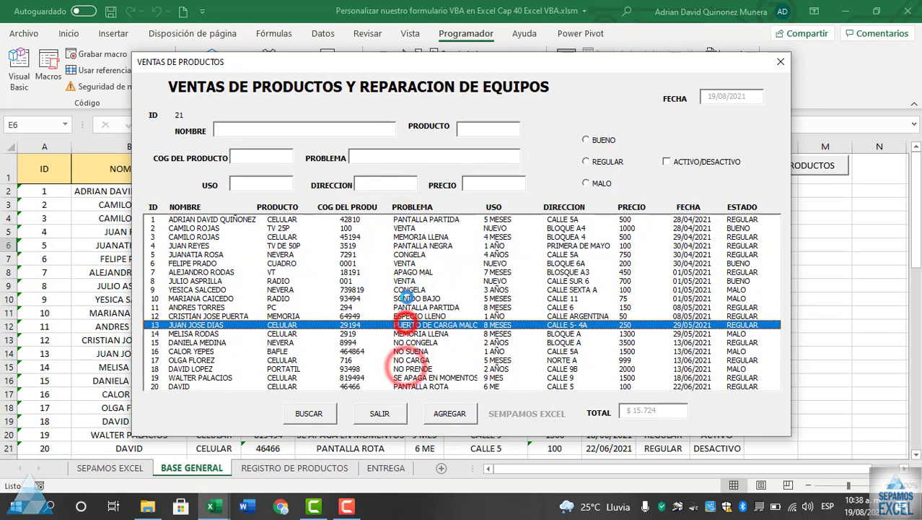
click(406, 272)
click(423, 254)
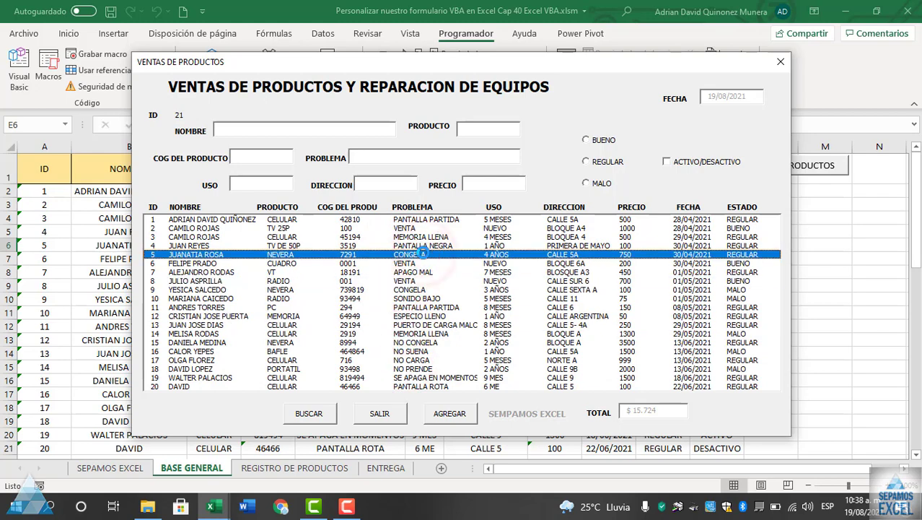
click(387, 411)
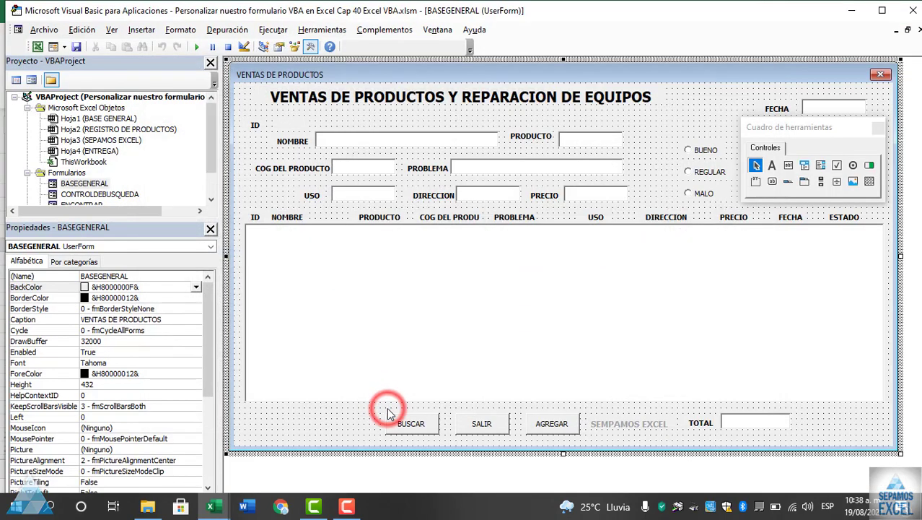
Set ListBox1's ListStyle to 1 - fmListStyleOption and test it by selecting record 3
click(307, 340)
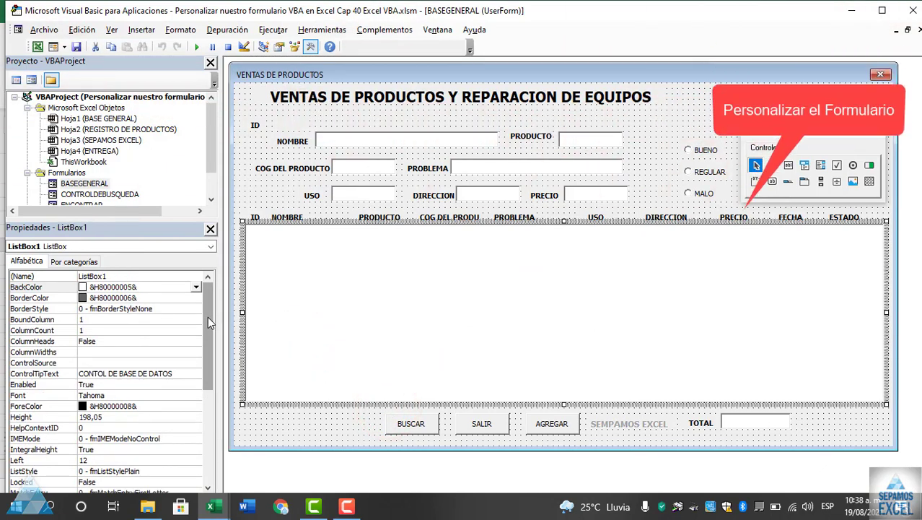
drag(208, 317, 205, 381)
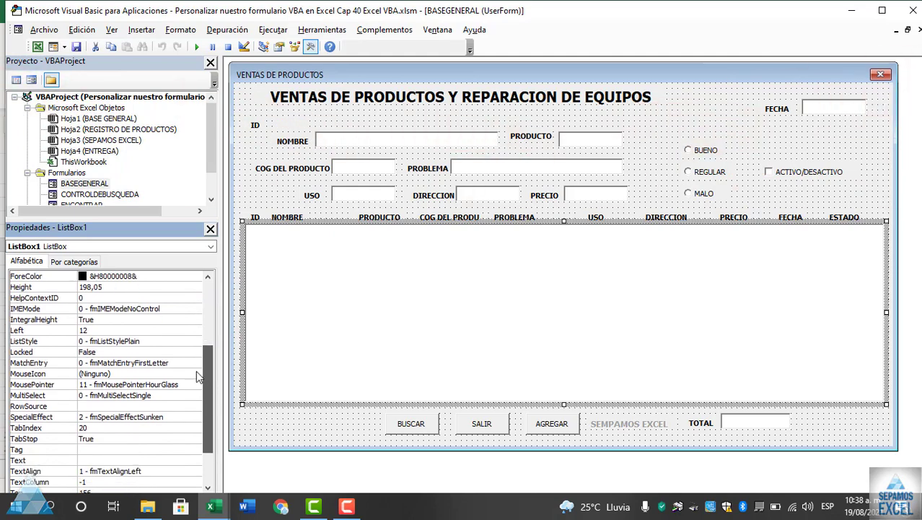
click(96, 340)
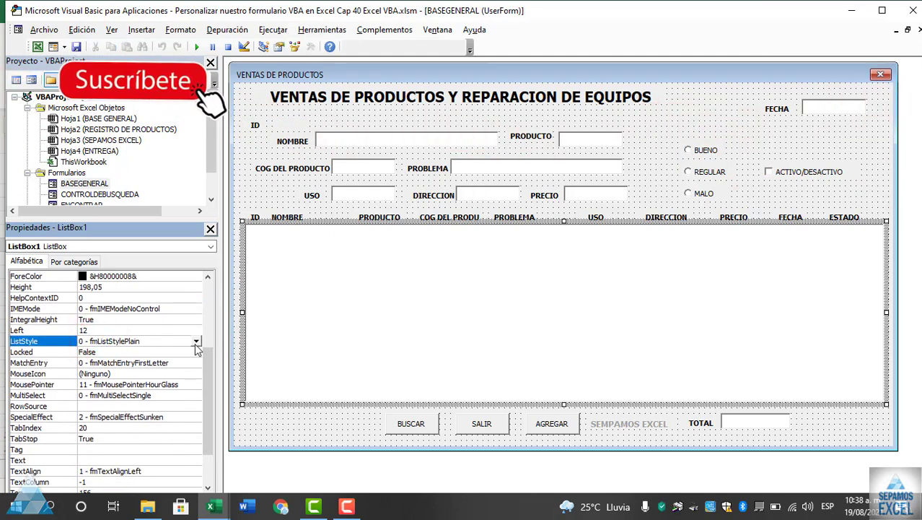
click(198, 341)
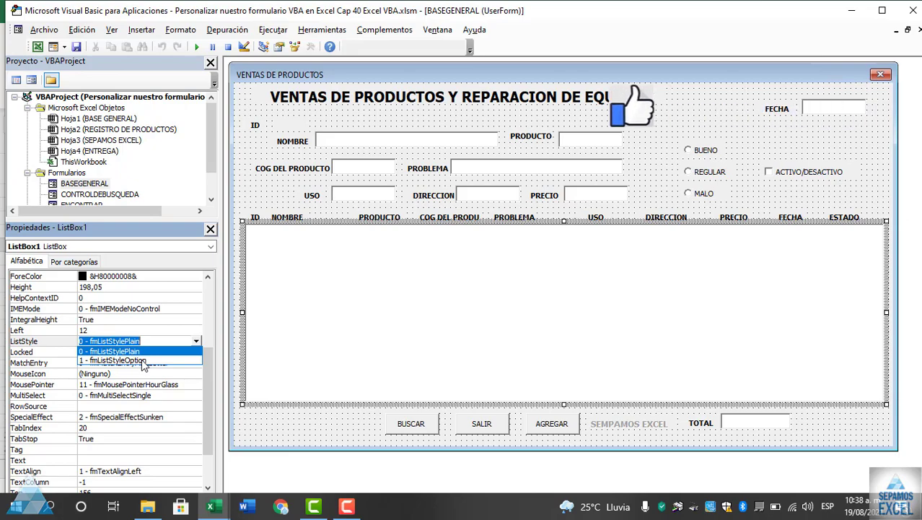
click(142, 360)
click(262, 210)
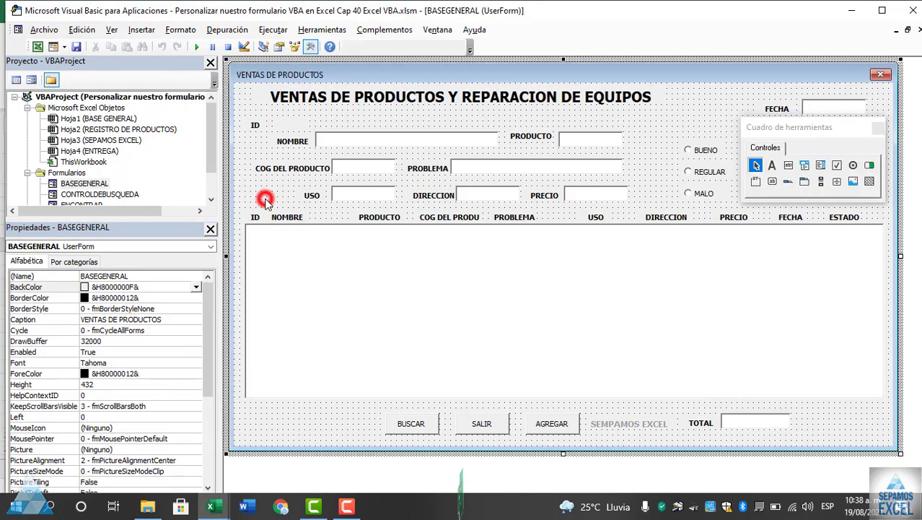
key(F5)
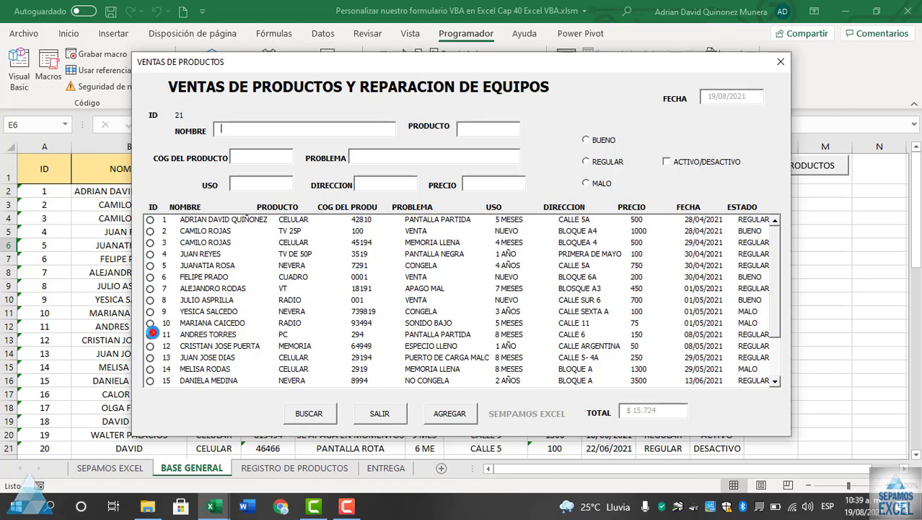
drag(152, 332, 196, 242)
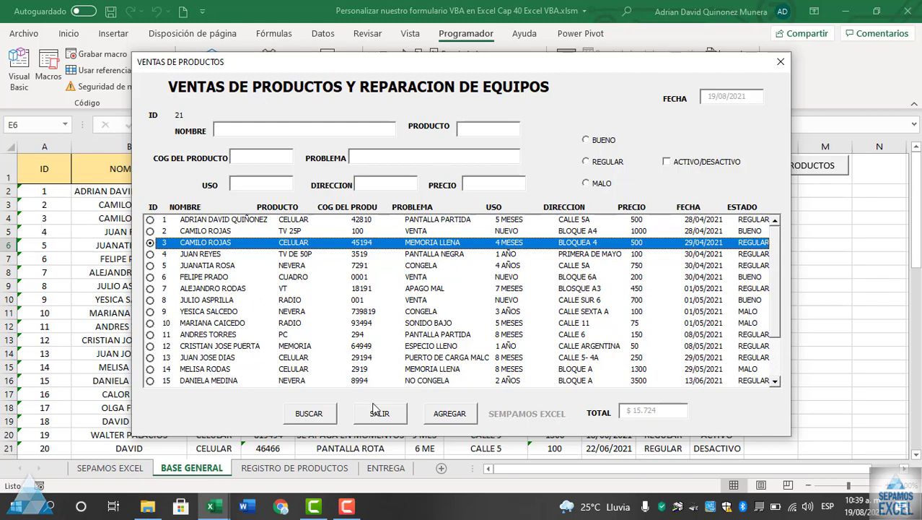
click(376, 413)
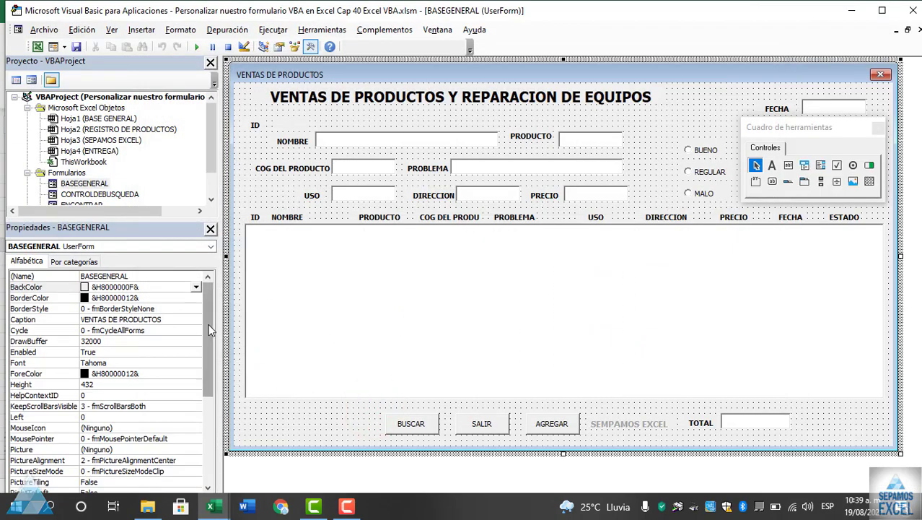
Reopen the MousePointer choices for ListBox1 in the Properties window
drag(208, 325, 204, 401)
click(253, 322)
click(176, 363)
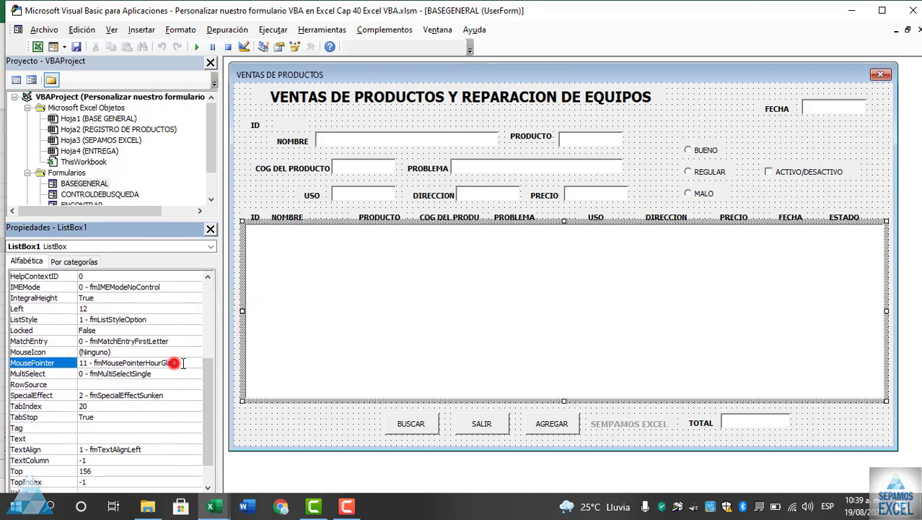
click(195, 363)
scroll(196, 390, up, 2)
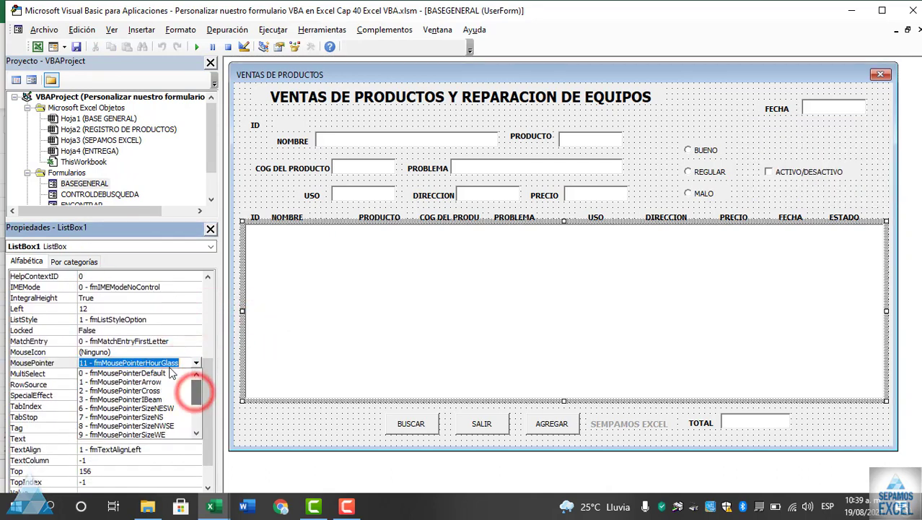
Reset the list's mouse pointer to default and test it by selecting several records
click(166, 372)
click(268, 194)
key(F5)
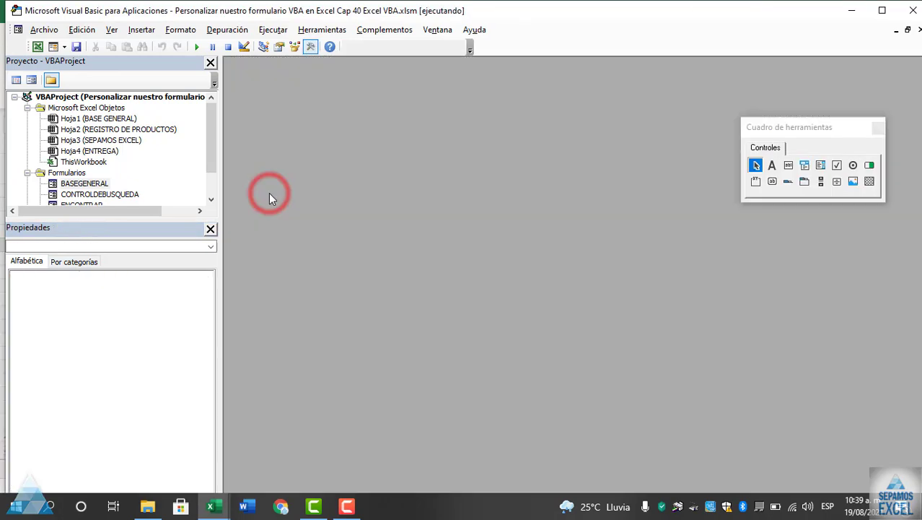
click(312, 242)
click(294, 267)
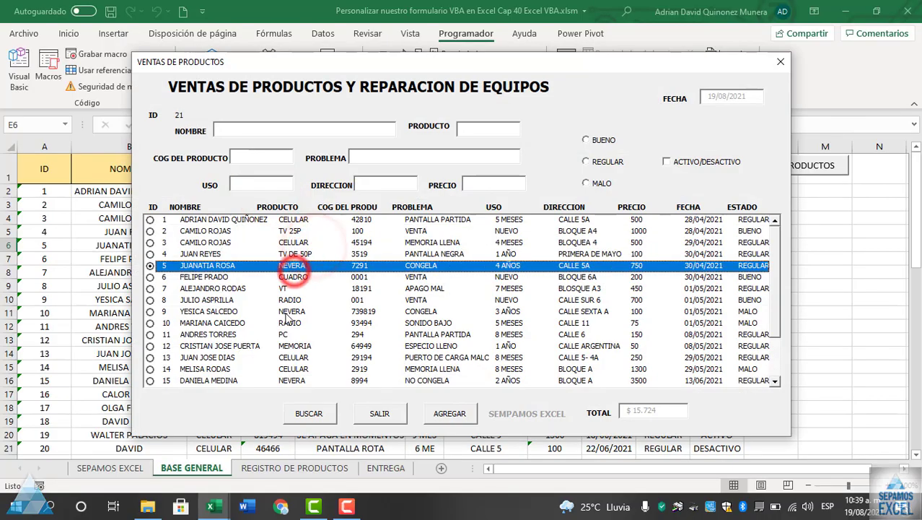
click(288, 311)
click(279, 335)
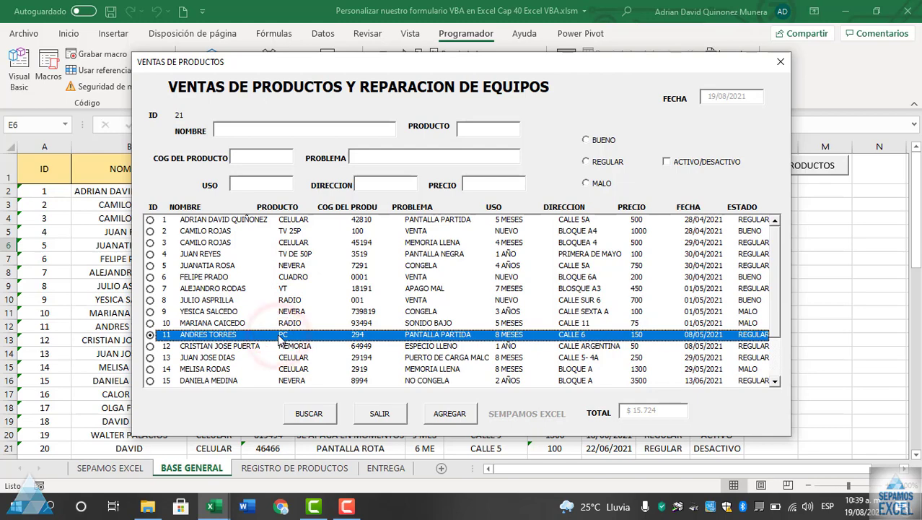
click(395, 412)
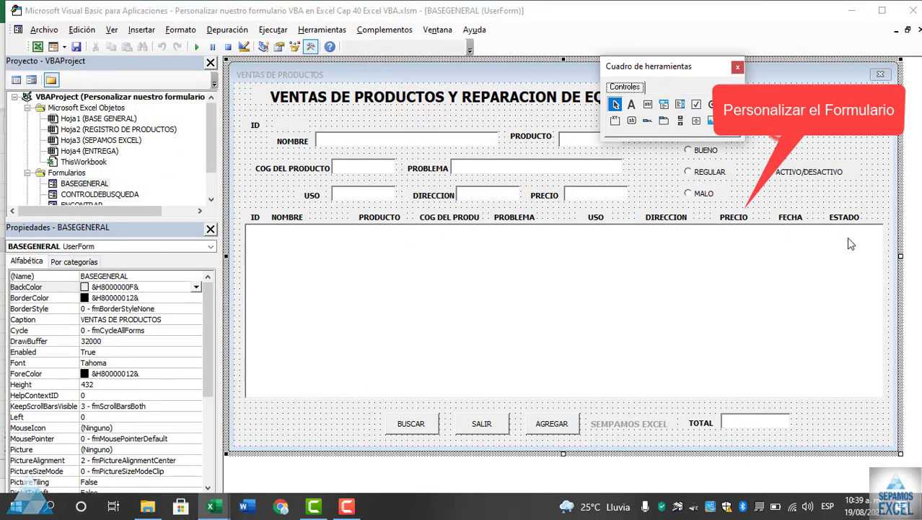
Widen the UserForm to show FECHA and stretch ListBox1 to the right edge, then test-run
drag(901, 258, 912, 257)
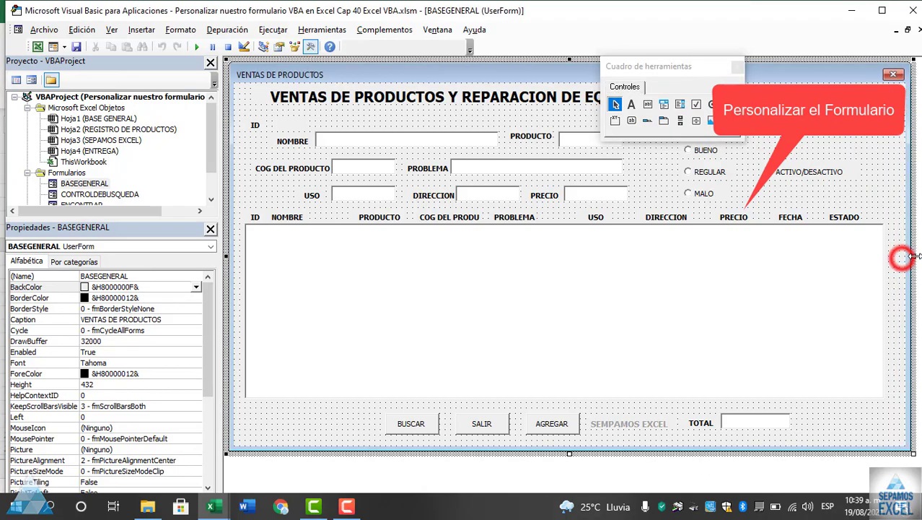
click(866, 301)
drag(888, 312, 898, 311)
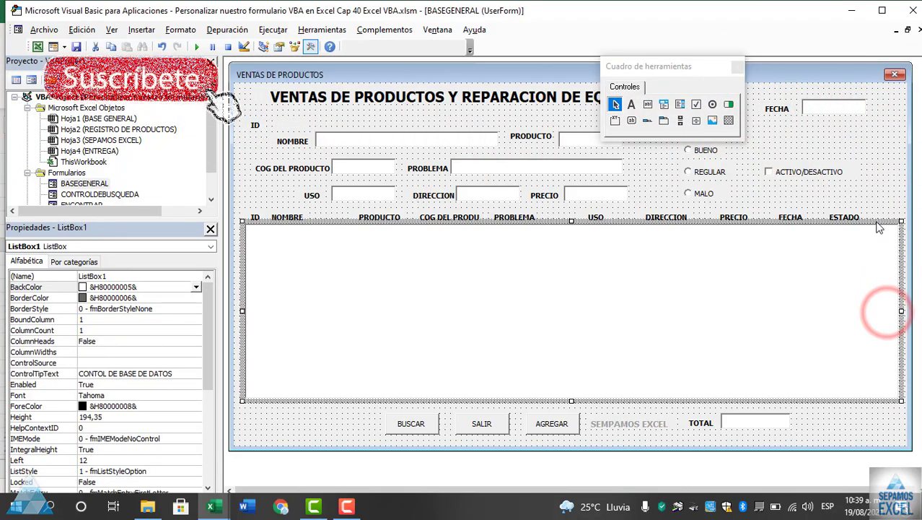
click(869, 201)
key(F5)
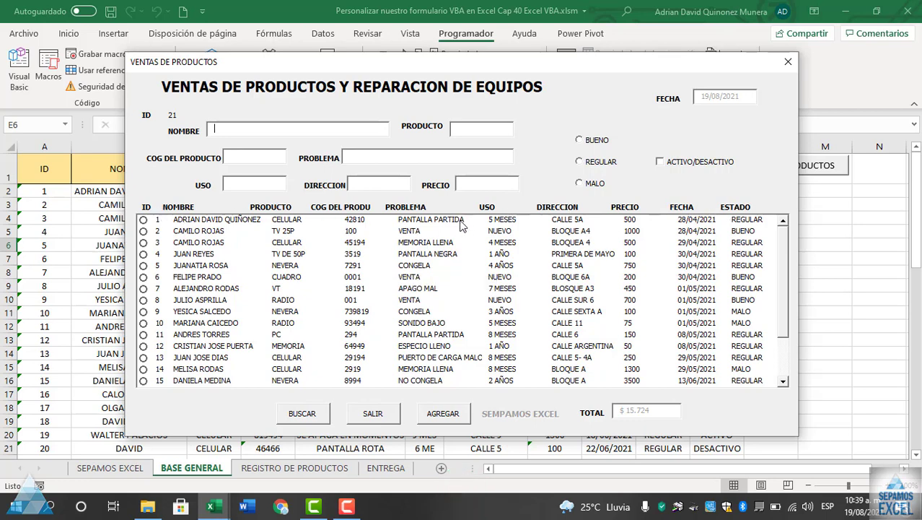
click(355, 420)
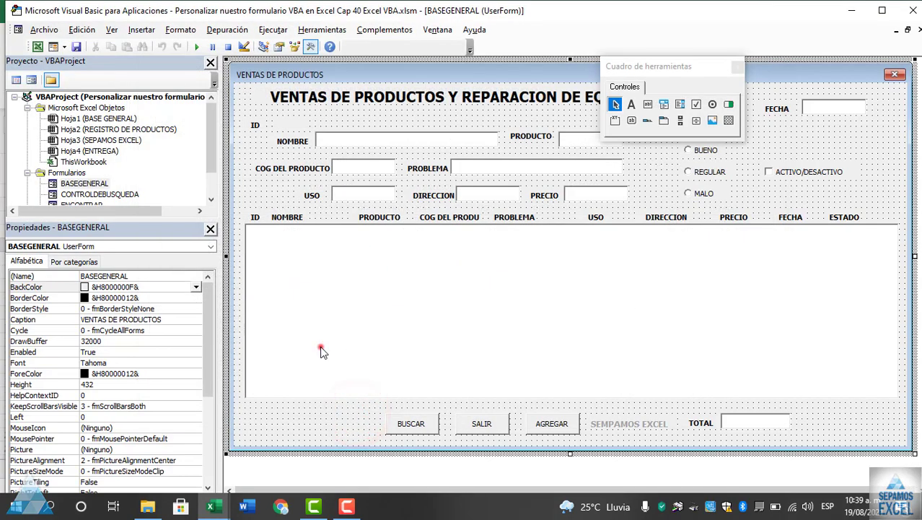
Set ListBox1's TextAlign property to 2 - fmTextAlignCenter
click(321, 349)
drag(208, 338, 199, 444)
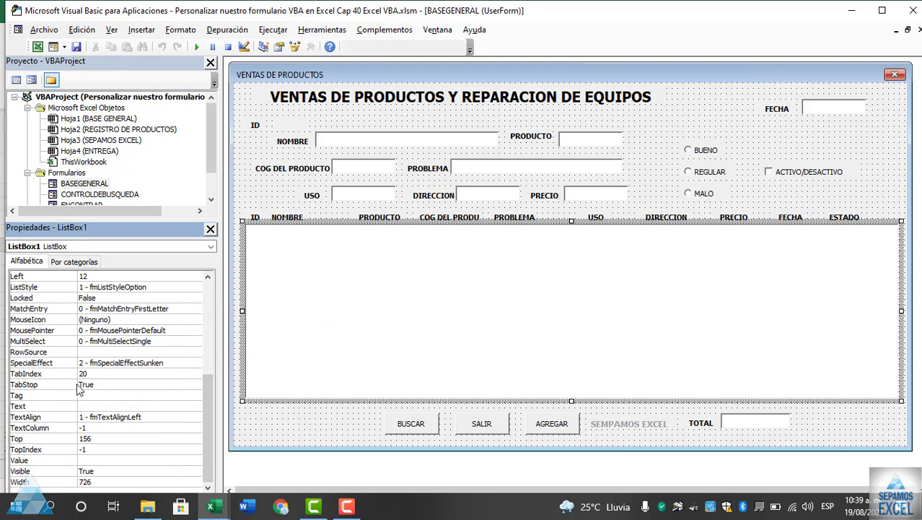
click(64, 418)
click(139, 417)
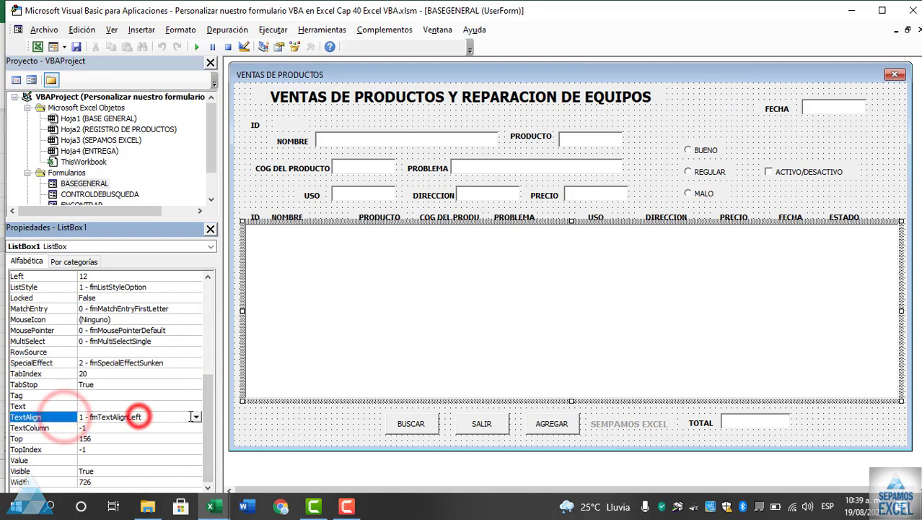
click(196, 417)
click(148, 435)
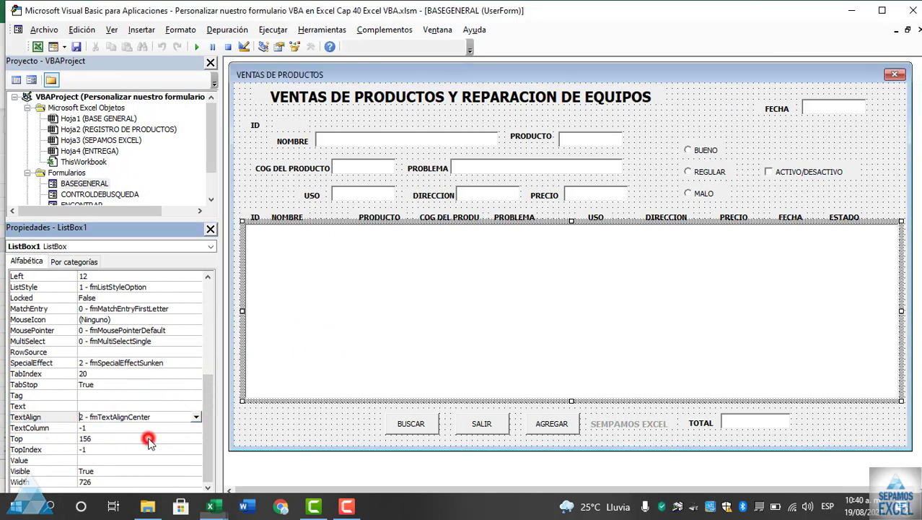
Run the form and scroll through the list to check the centered rows
click(275, 431)
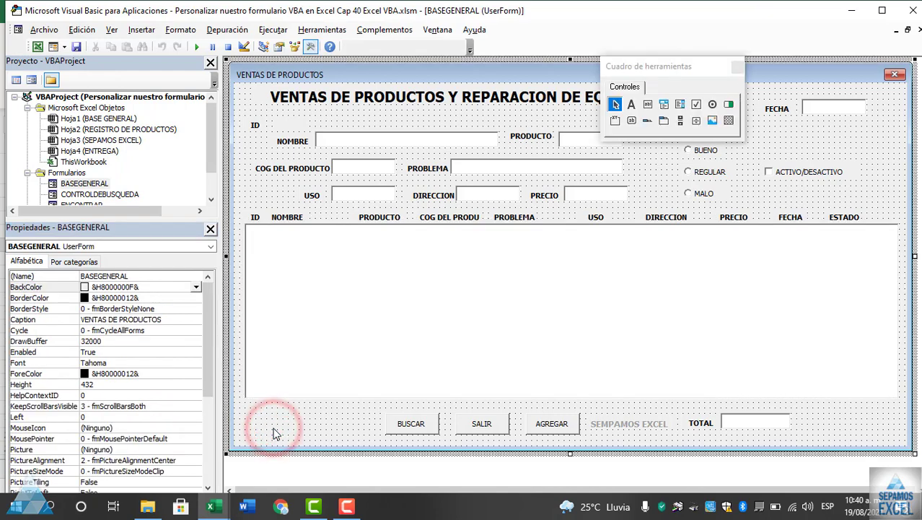
key(F5)
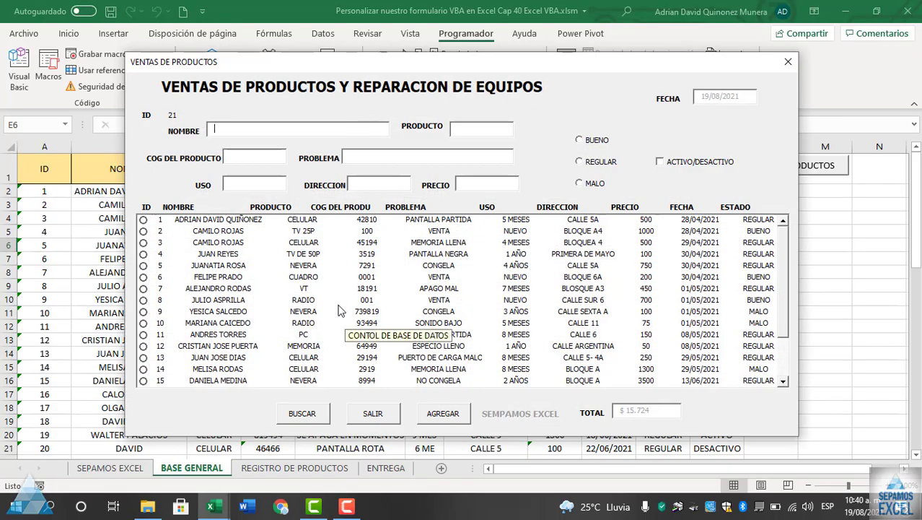
click(785, 275)
click(787, 257)
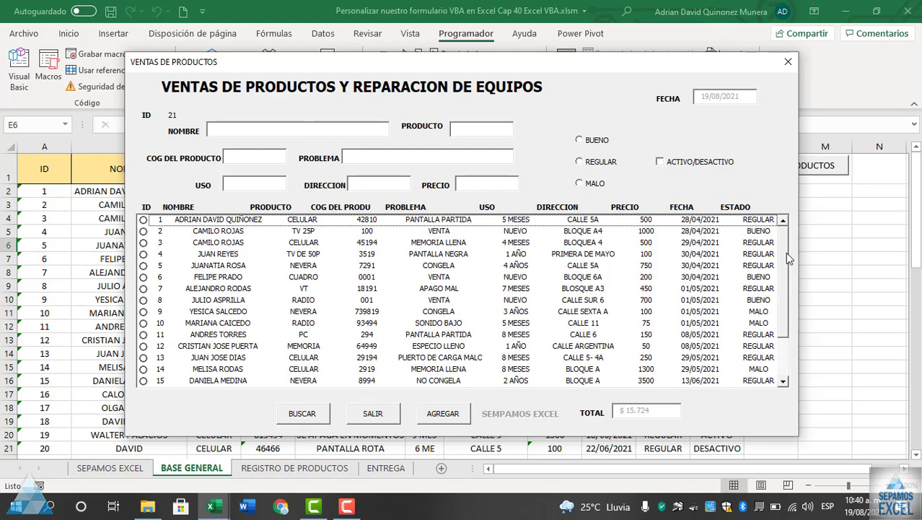
click(788, 62)
Select all the list's column heading labels and preview their alignment in a test run
click(254, 217)
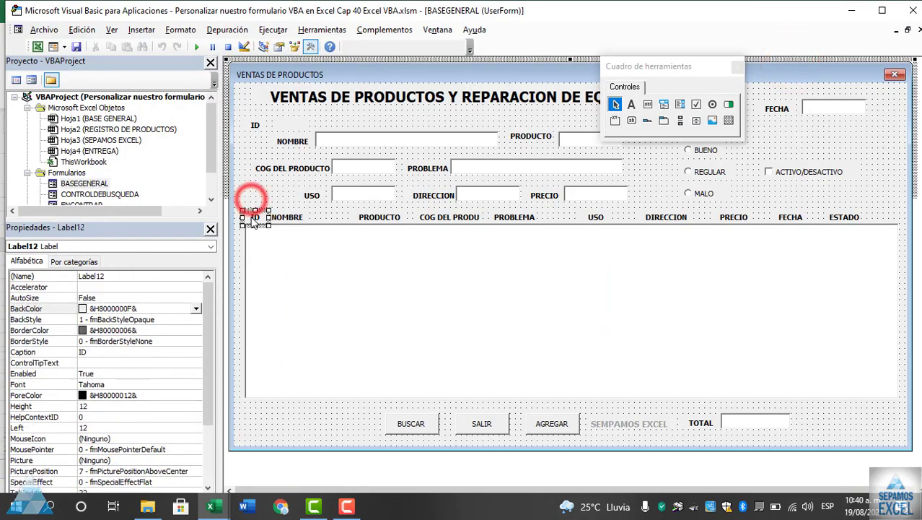
drag(239, 218, 869, 226)
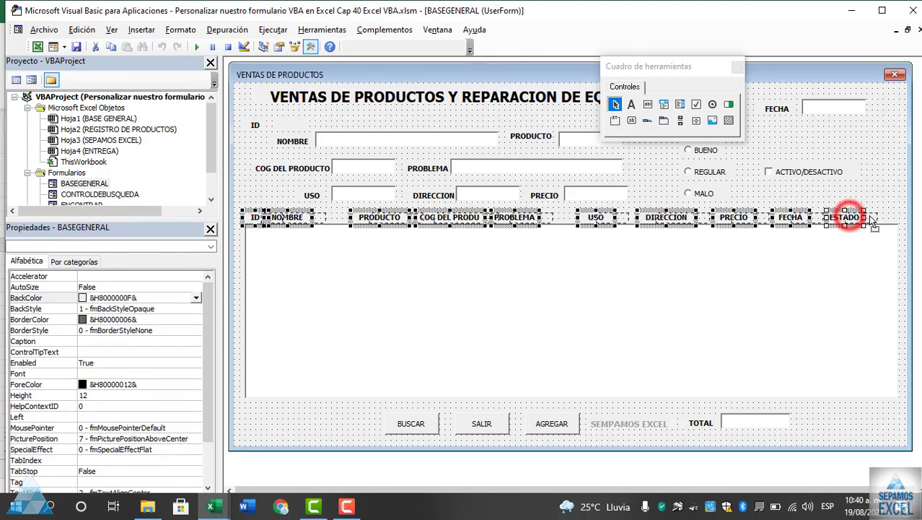
click(864, 189)
key(F5)
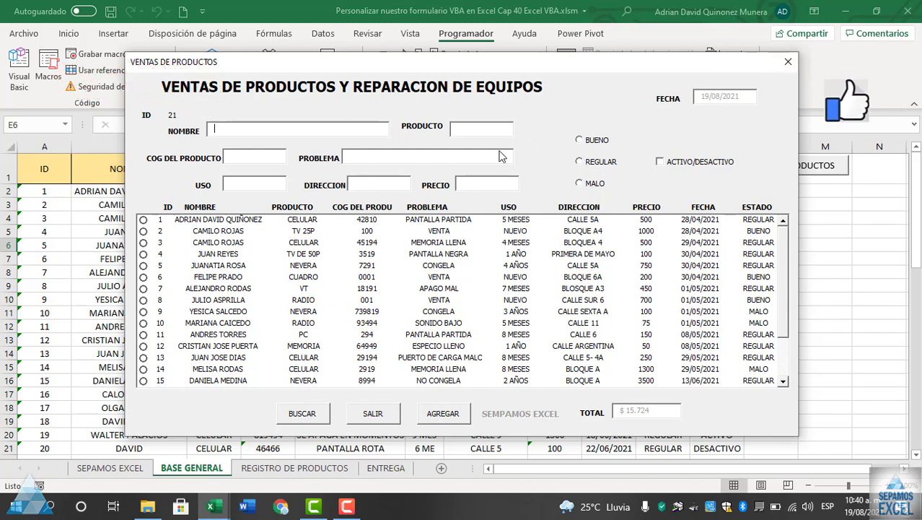
click(789, 64)
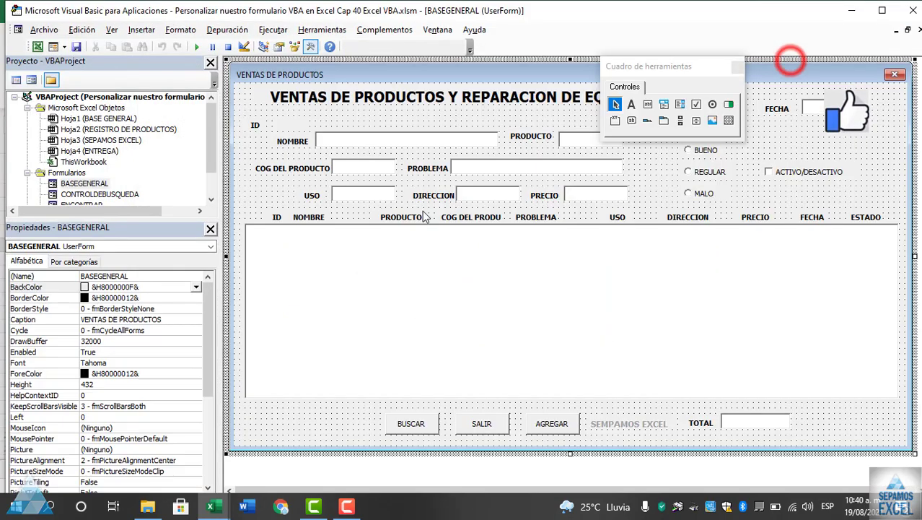
Shift the NOMBRE heading right over its column, then test-run the form by selecting records
click(546, 217)
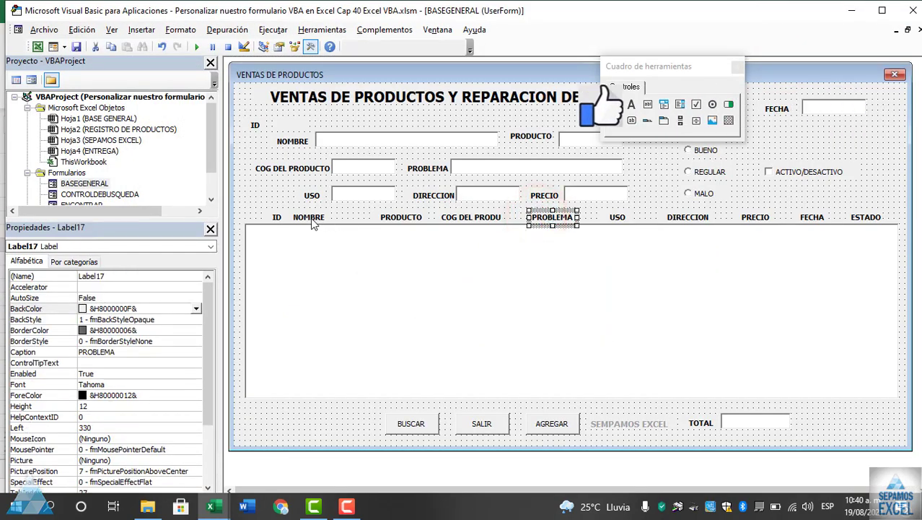
drag(314, 218, 336, 218)
click(276, 217)
key(F5)
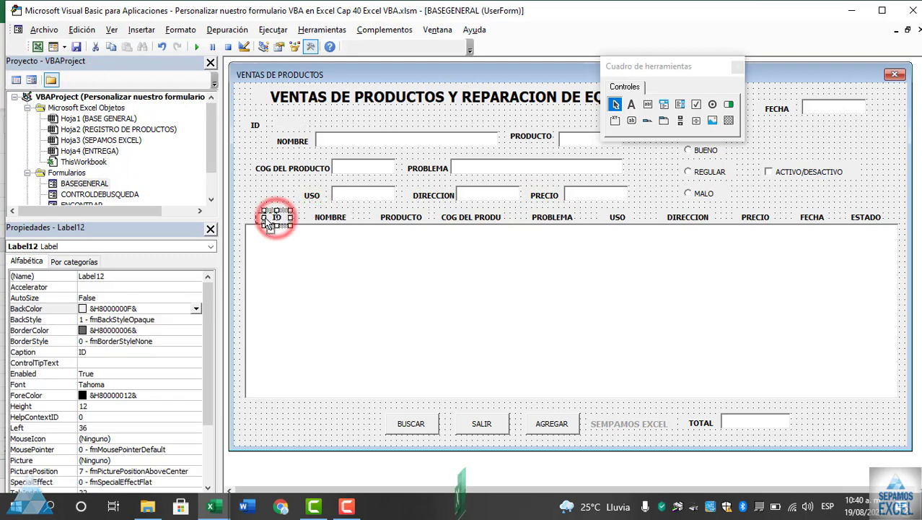
click(278, 204)
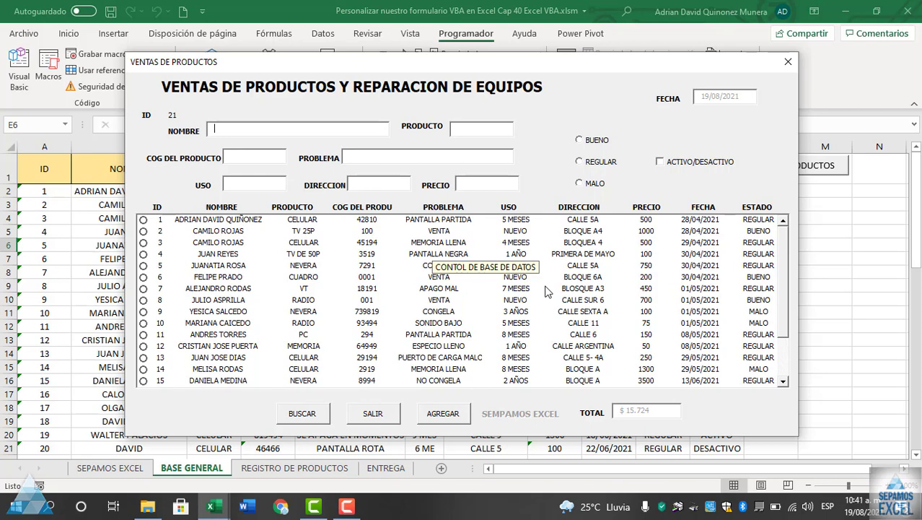
click(547, 297)
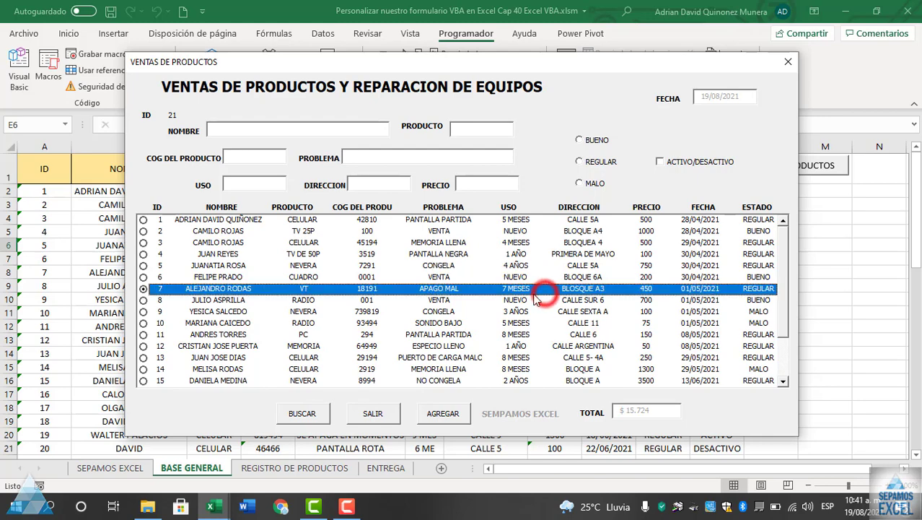
click(422, 323)
click(316, 288)
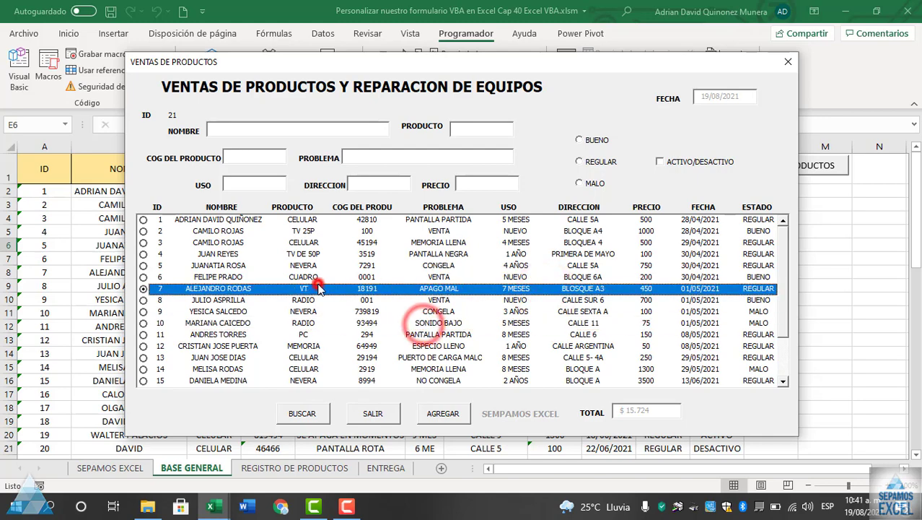
click(373, 415)
click(372, 341)
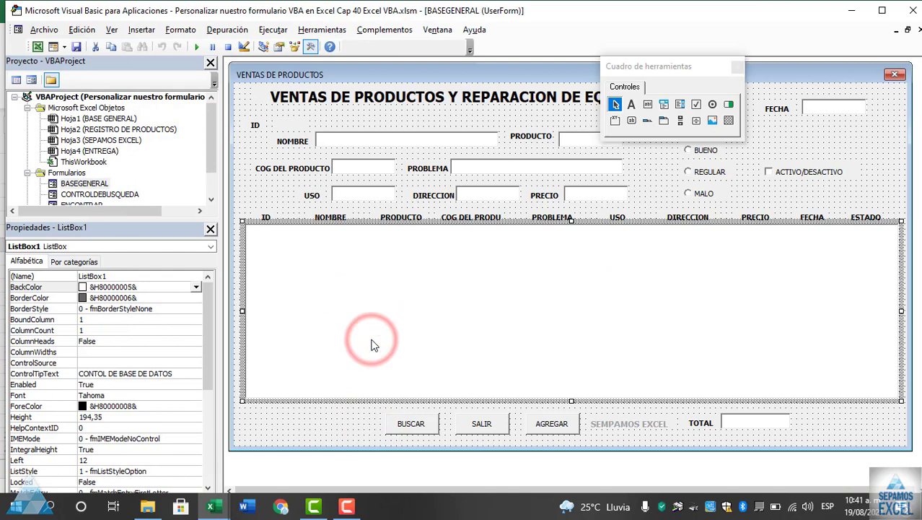
Set the product list's MultiSelect property to allow selecting several records at once
drag(208, 335, 202, 392)
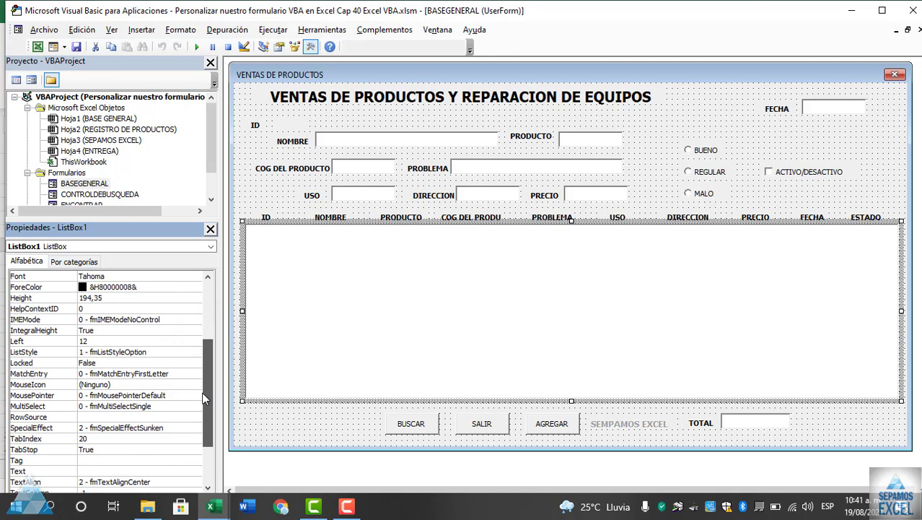
drag(203, 398, 202, 415)
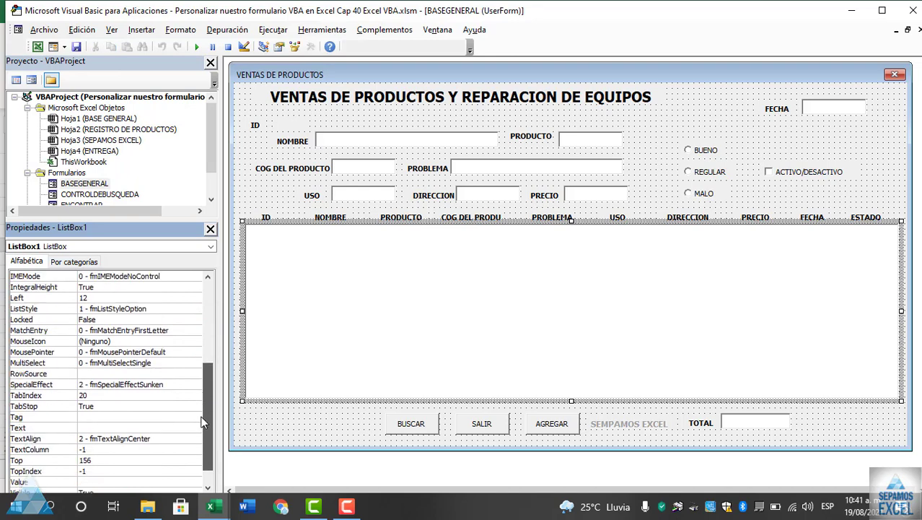
click(108, 363)
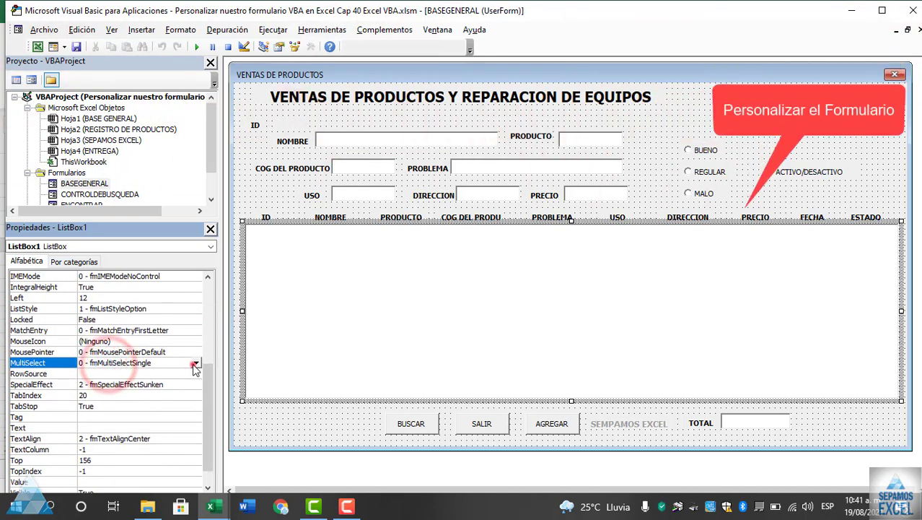
click(195, 363)
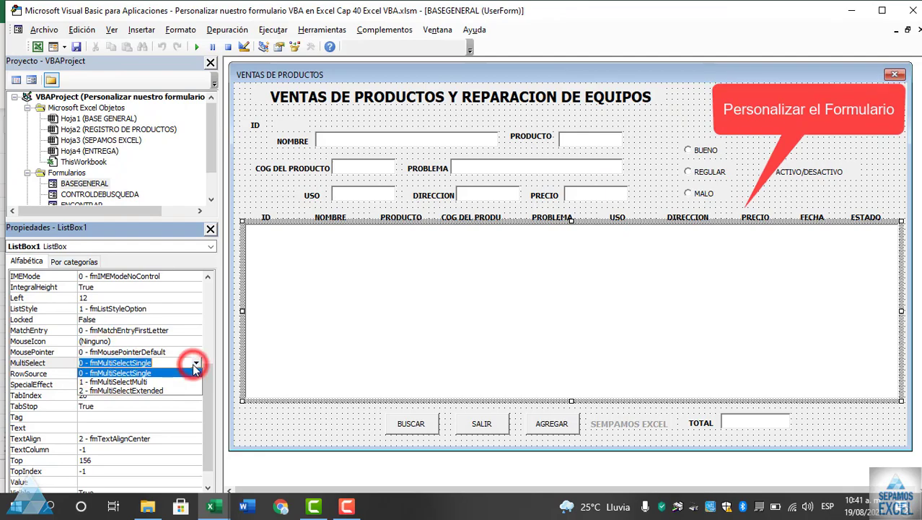
click(148, 381)
Run the form and tick records 1–9, 11 and 12 in the product list
click(269, 419)
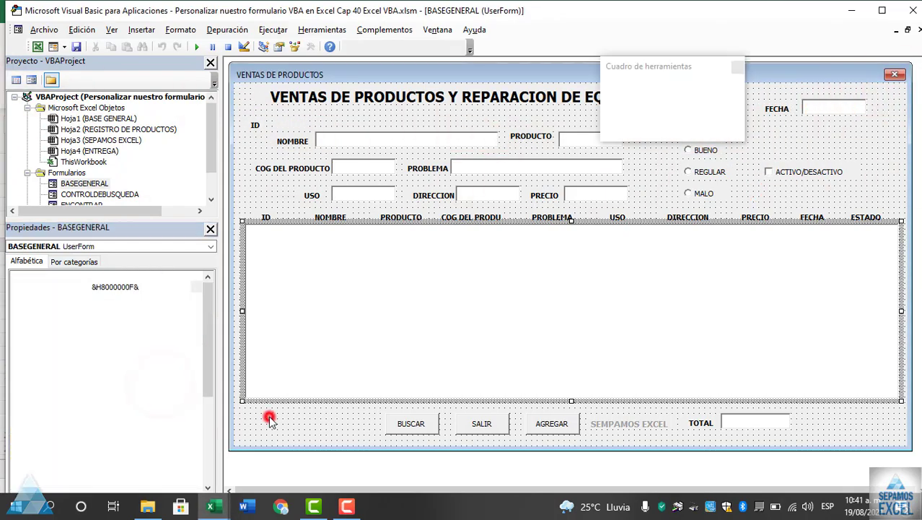
key(F5)
click(304, 335)
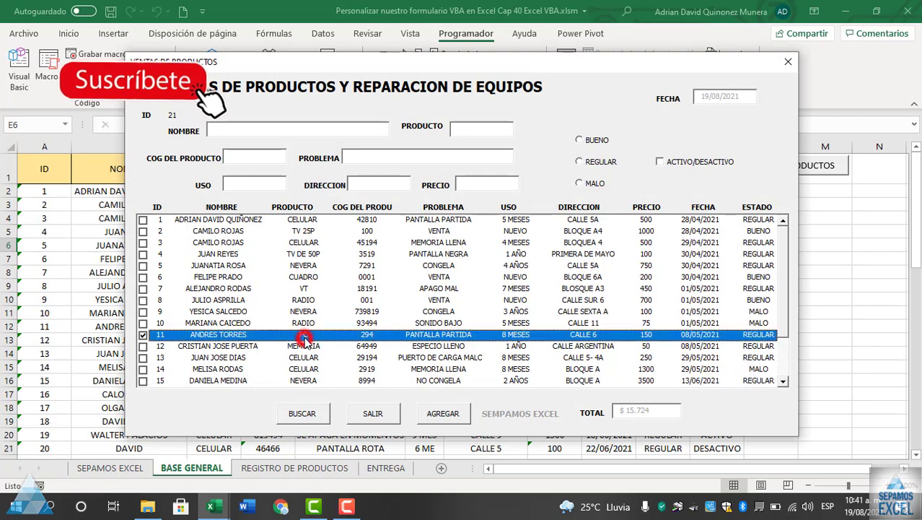
click(302, 300)
click(293, 277)
click(278, 254)
click(263, 242)
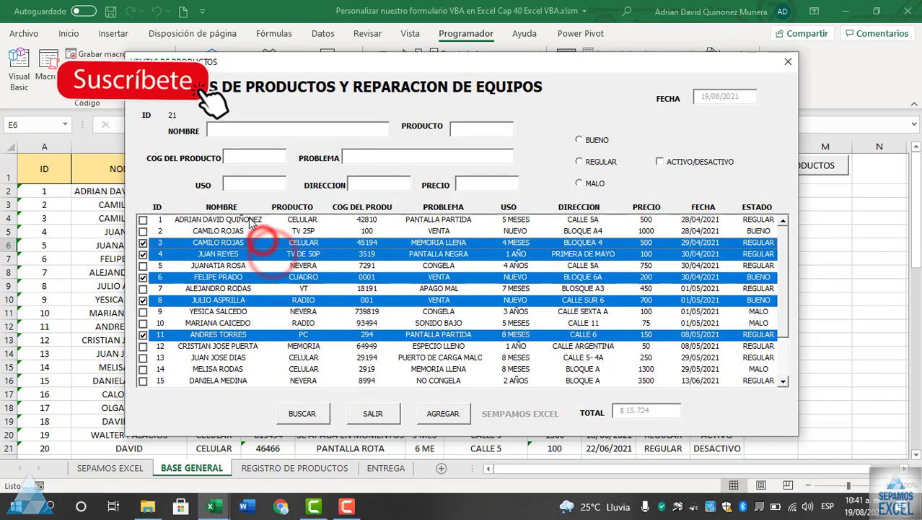
click(249, 219)
click(231, 231)
click(220, 265)
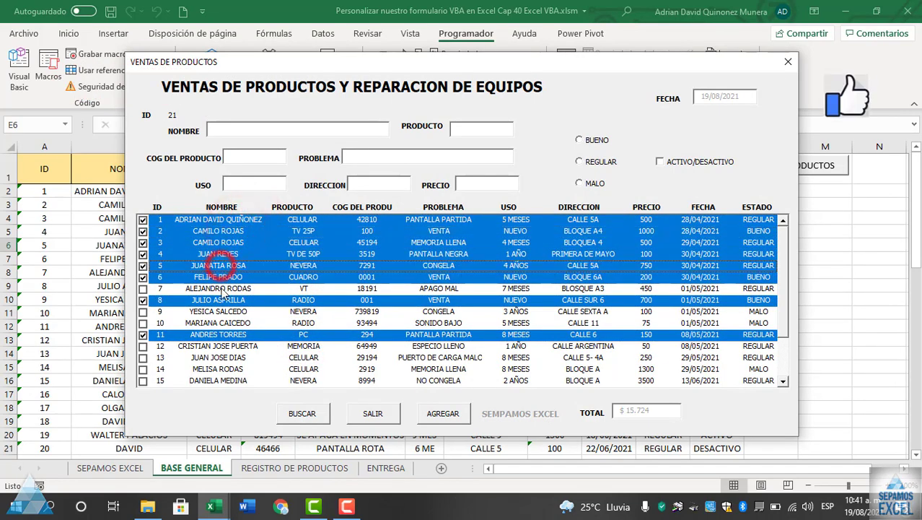
click(220, 289)
click(218, 311)
click(216, 346)
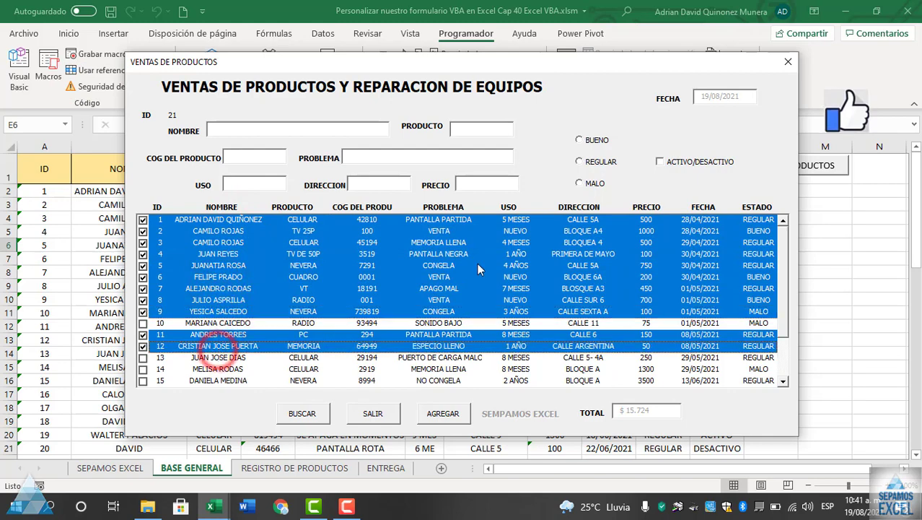
click(318, 411)
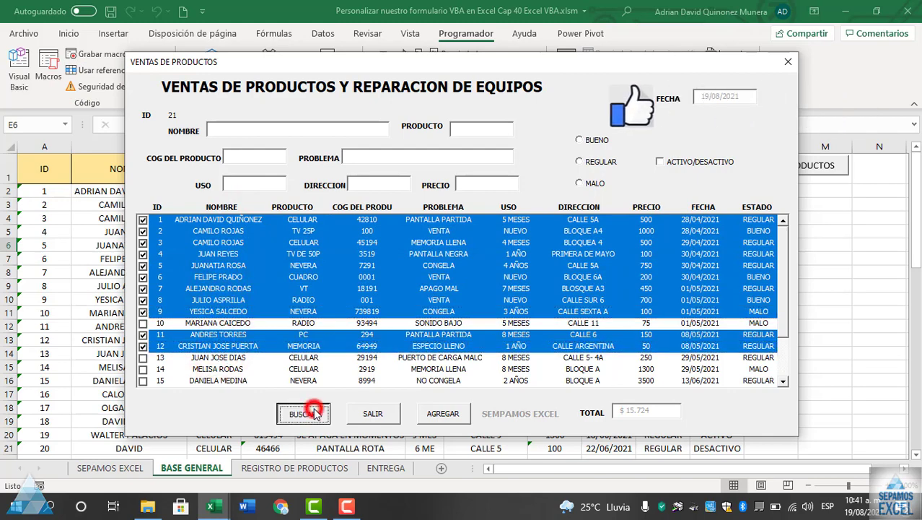
double_click(415, 277)
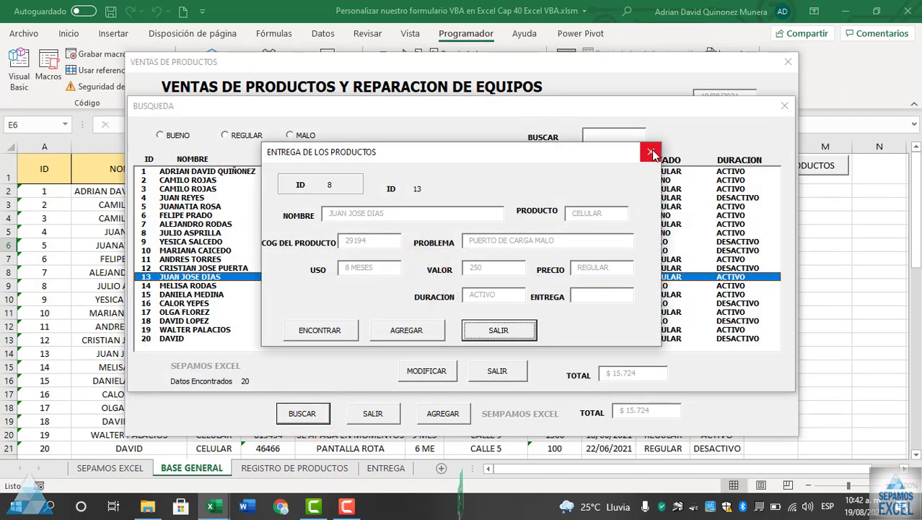
click(342, 326)
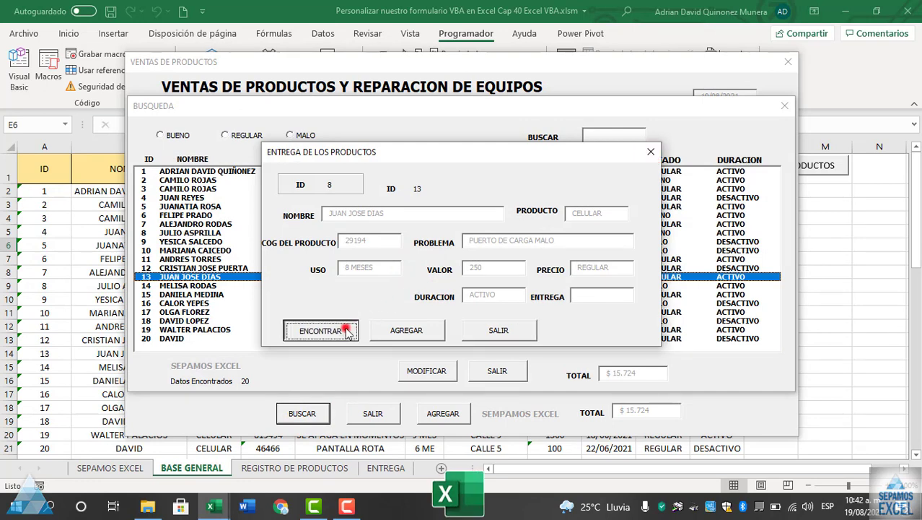
drag(430, 143, 437, 120)
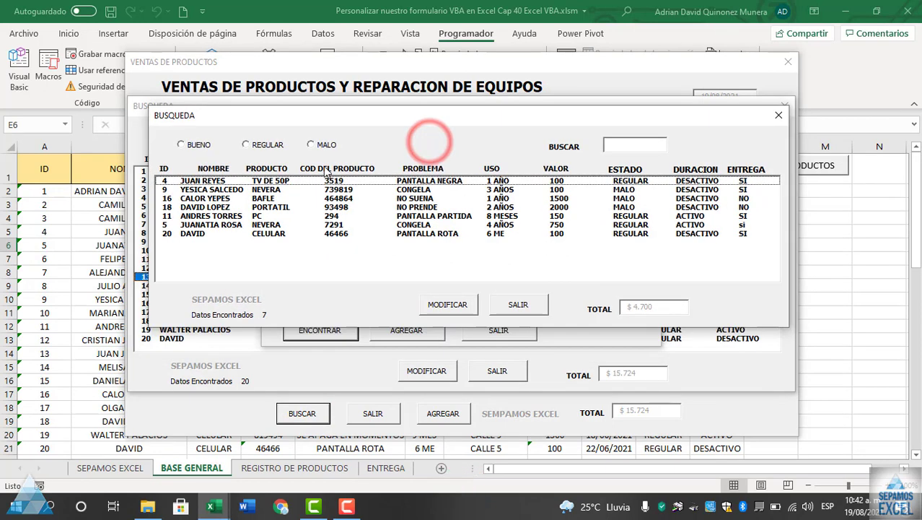
click(625, 181)
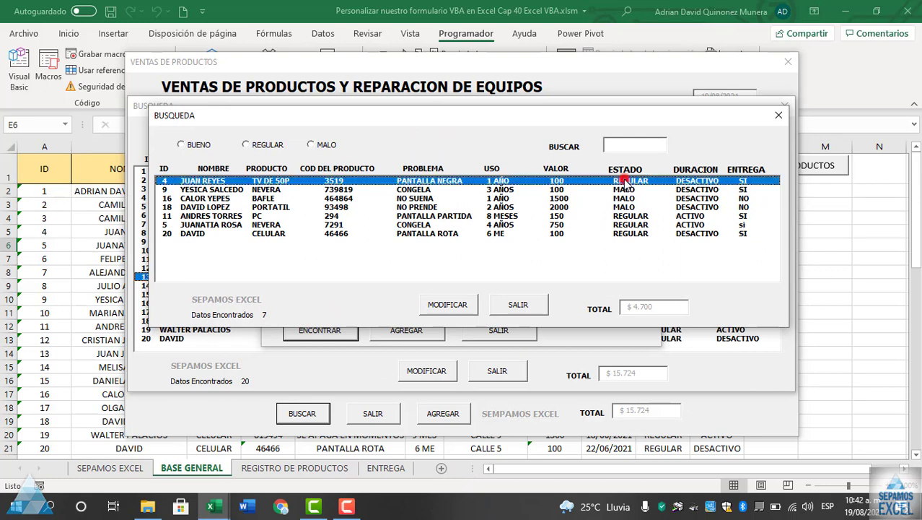
click(624, 189)
click(621, 216)
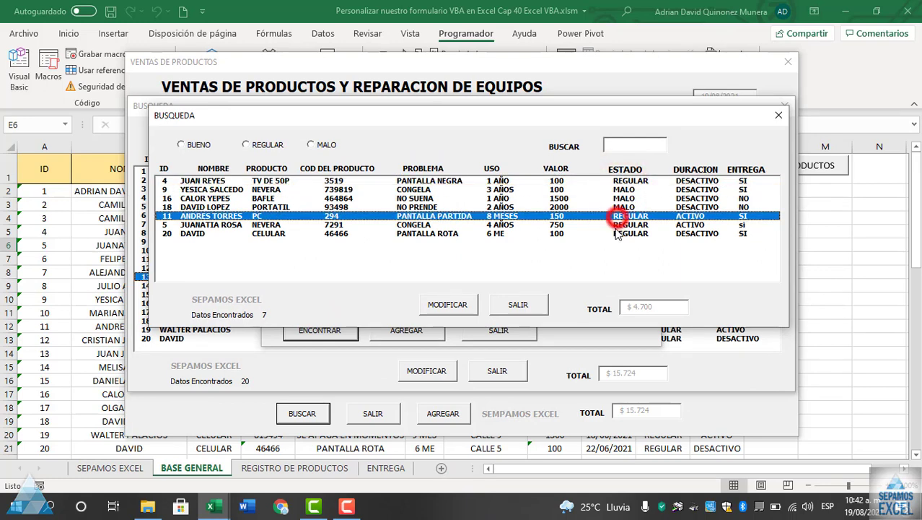
click(621, 224)
click(620, 233)
click(779, 116)
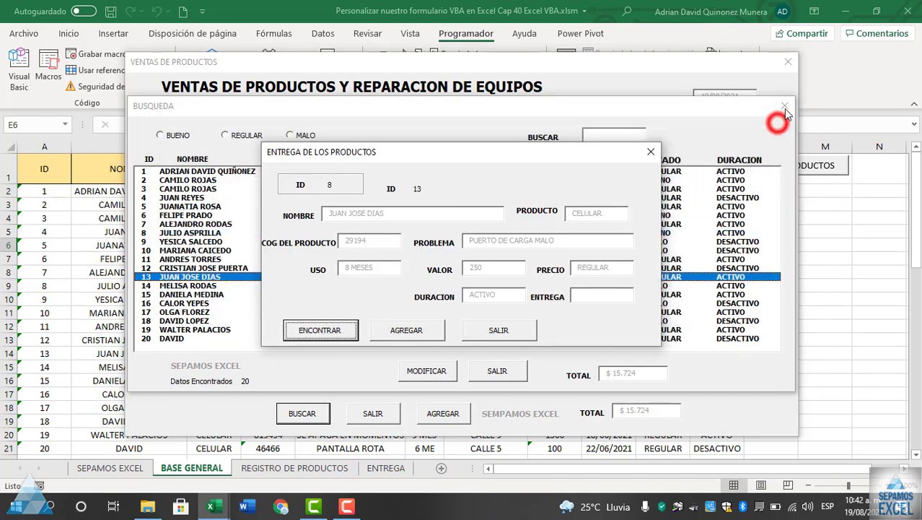
click(650, 150)
click(784, 107)
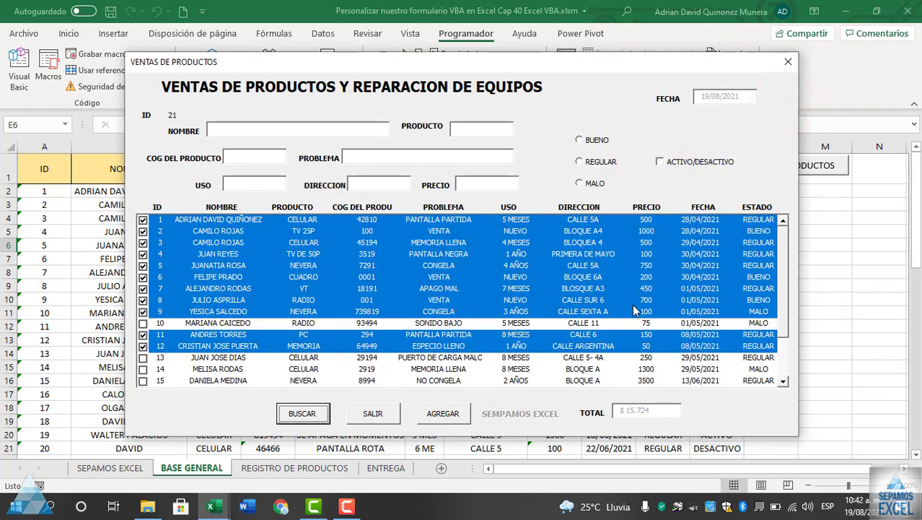
Tick records 10, 13, 14 and 15 in the sales list
click(408, 381)
click(395, 368)
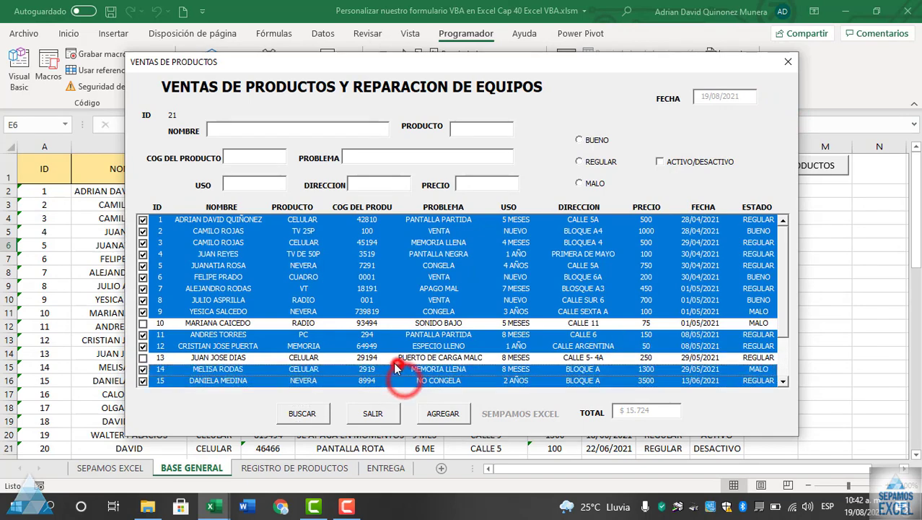
click(390, 358)
click(377, 324)
click(392, 415)
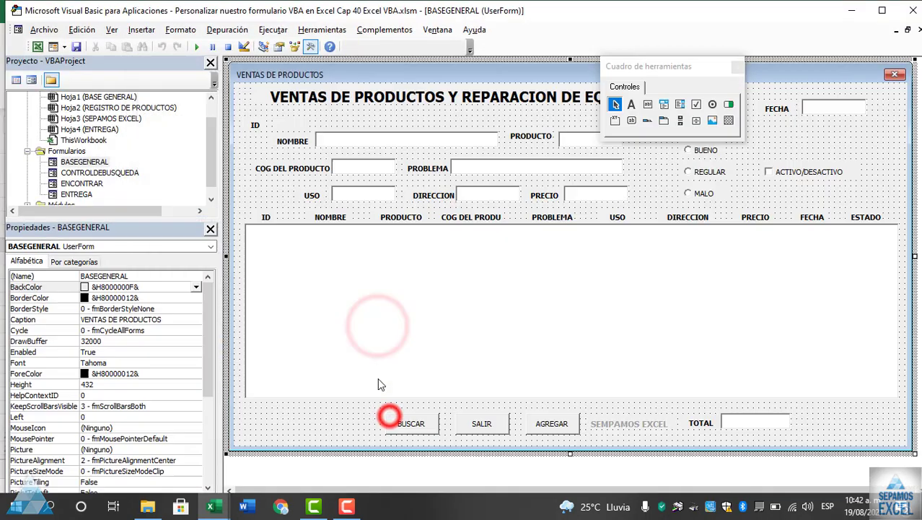
click(280, 209)
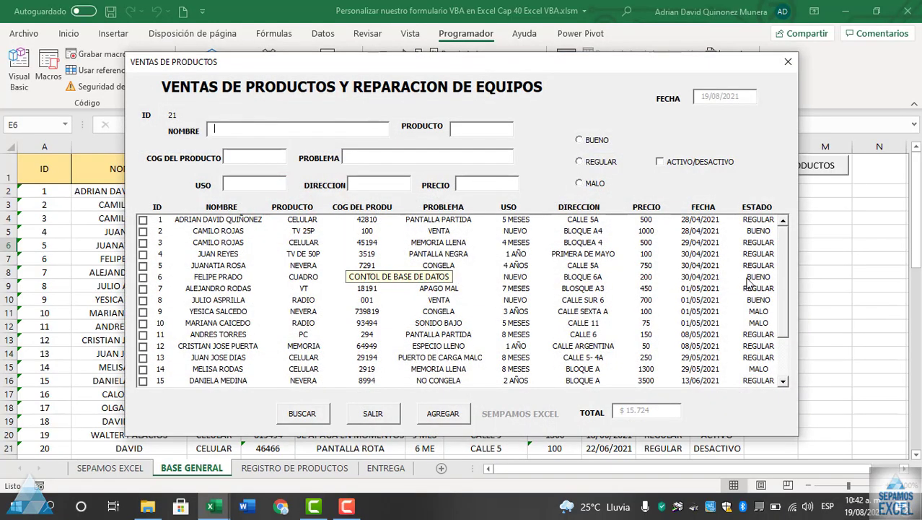
click(751, 231)
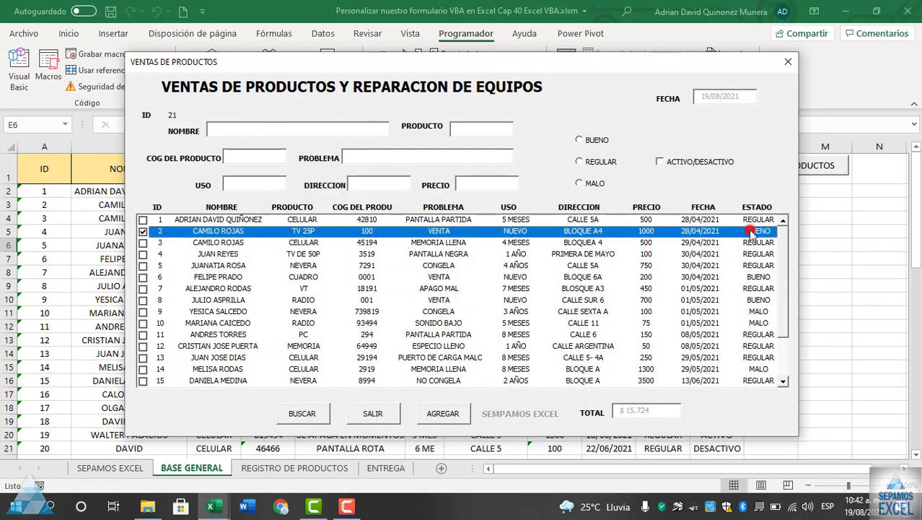
click(751, 276)
click(750, 299)
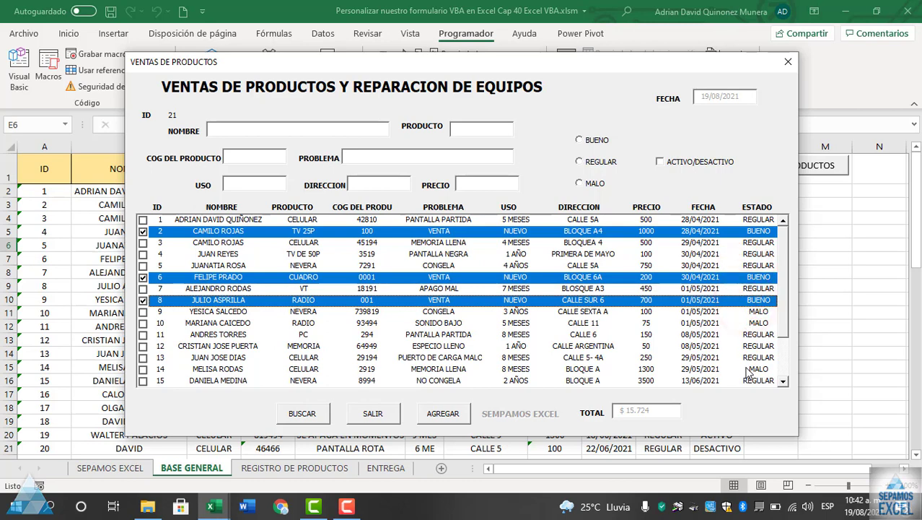
mouse_move(786, 329)
mouse_down()
mouse_move(786, 374)
mouse_move(788, 289)
mouse_up()
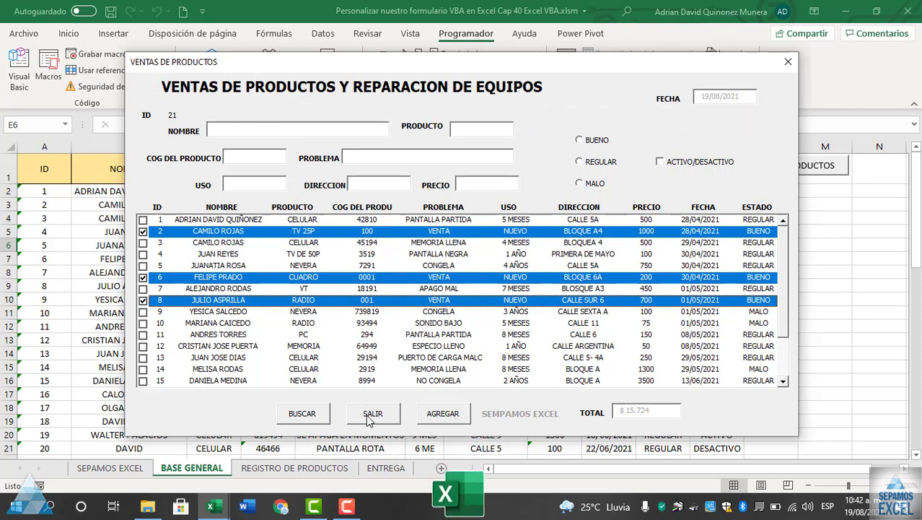
click(369, 415)
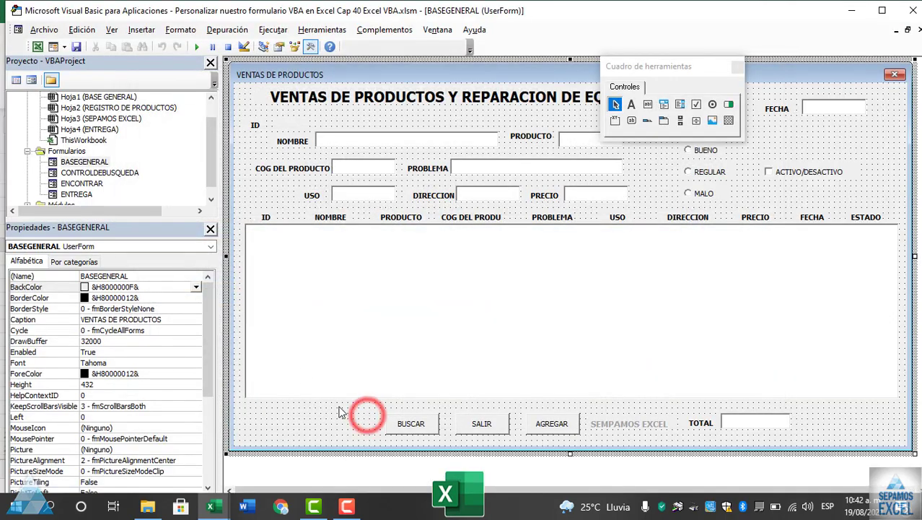
Try Etched and then Bump special effects on the product list and preview the form
click(309, 327)
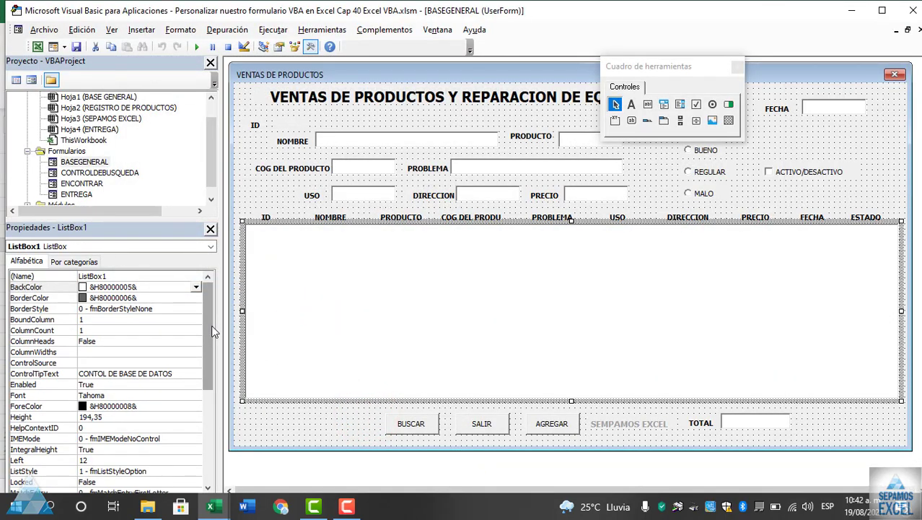
drag(208, 328, 202, 429)
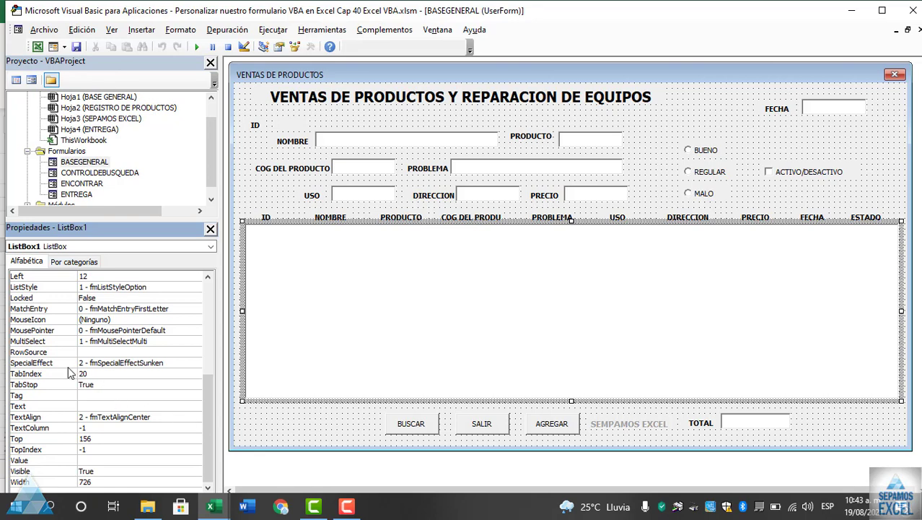
click(196, 364)
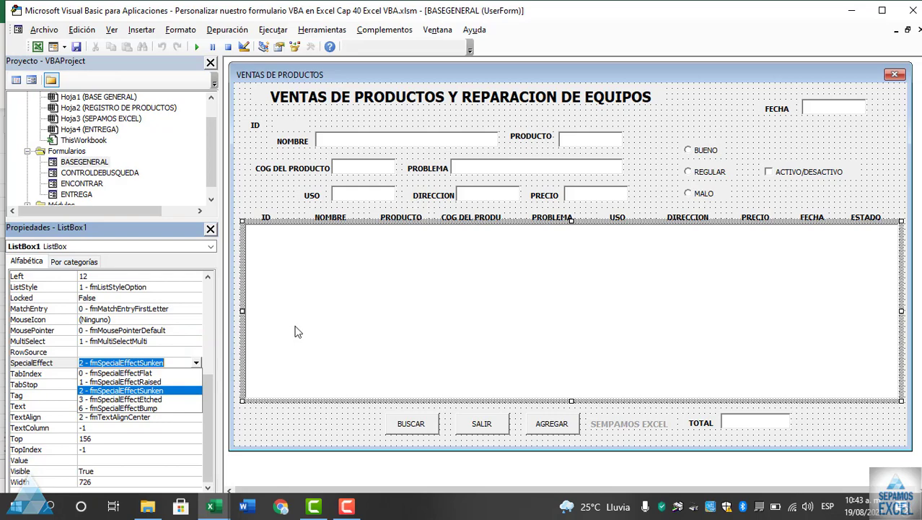
click(166, 399)
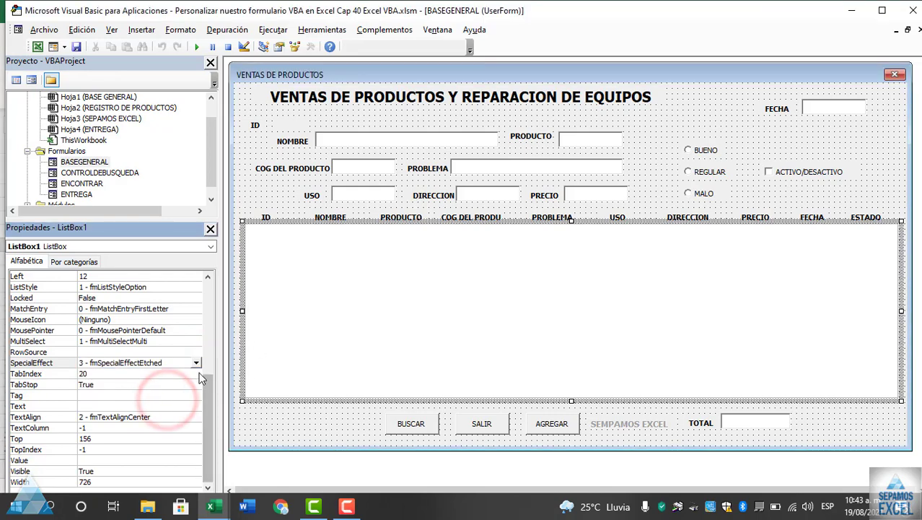
click(196, 363)
click(152, 407)
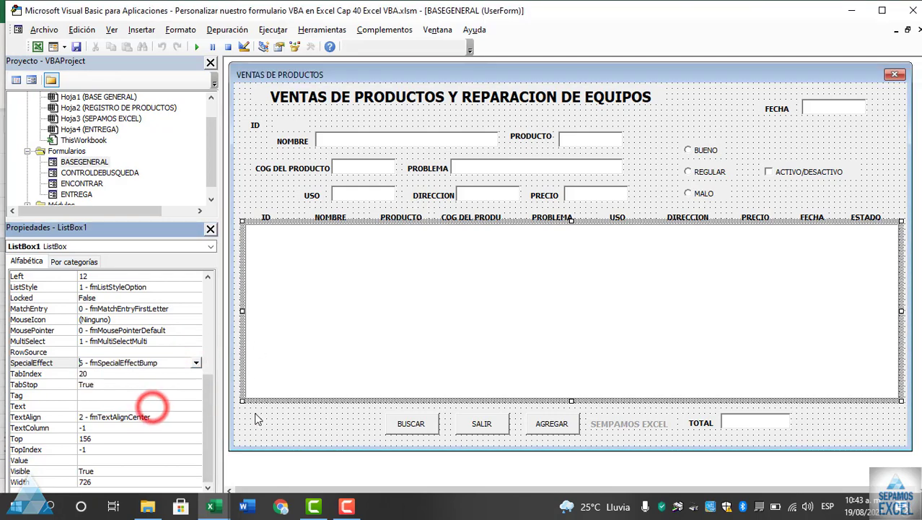
click(254, 412)
key(F5)
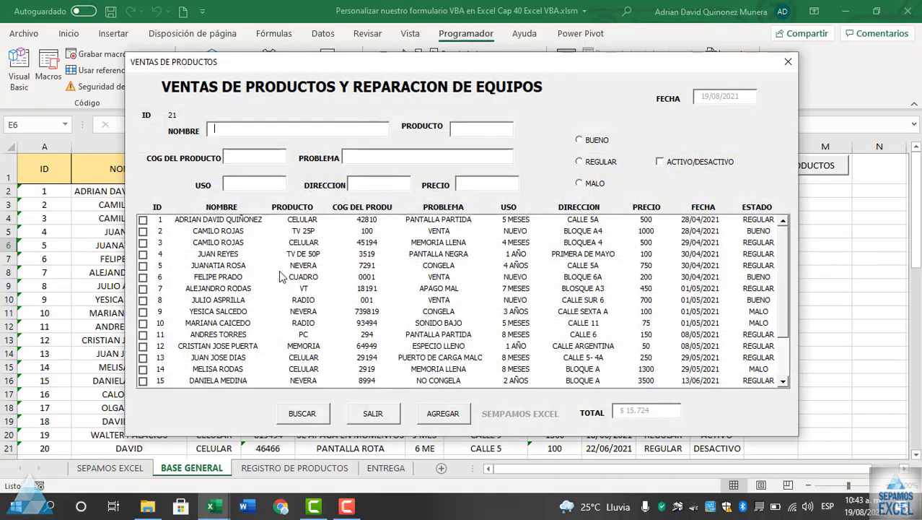
click(365, 412)
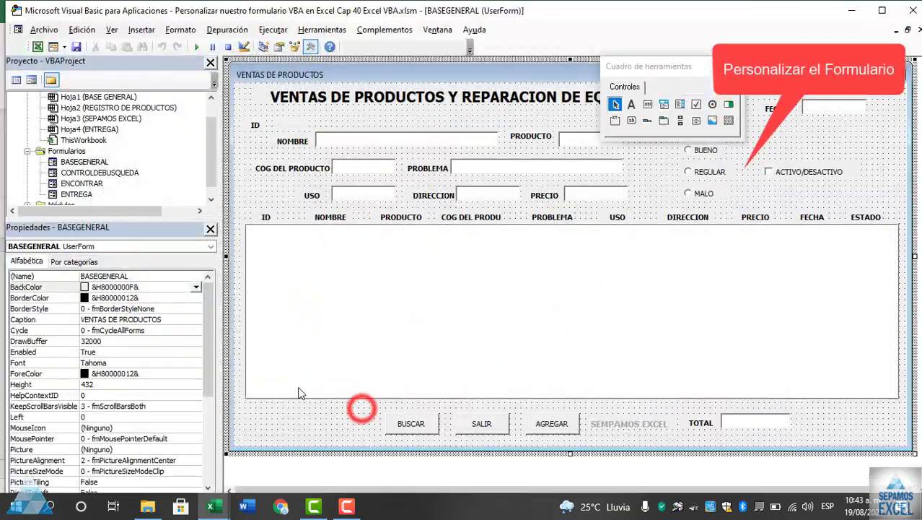
Switch the list to a Raised effect and preview it, ticking the fifth record
click(273, 348)
drag(208, 356, 205, 446)
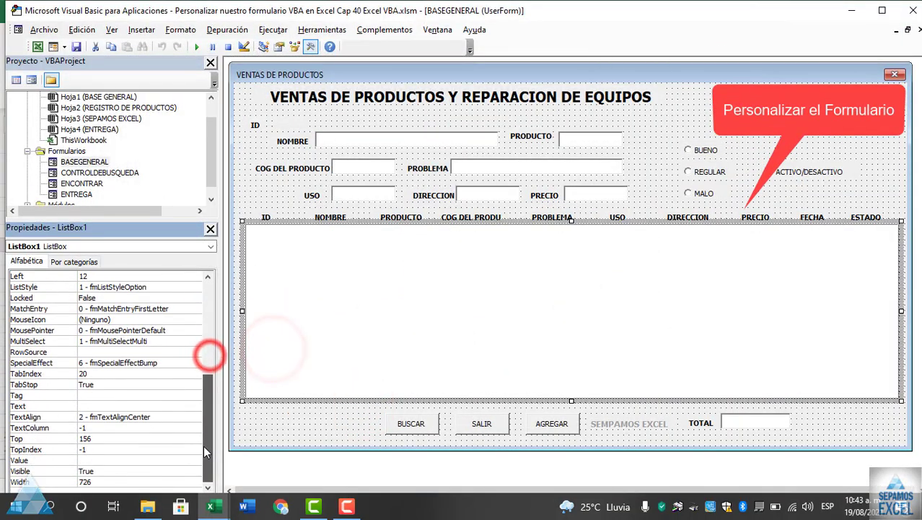
click(195, 363)
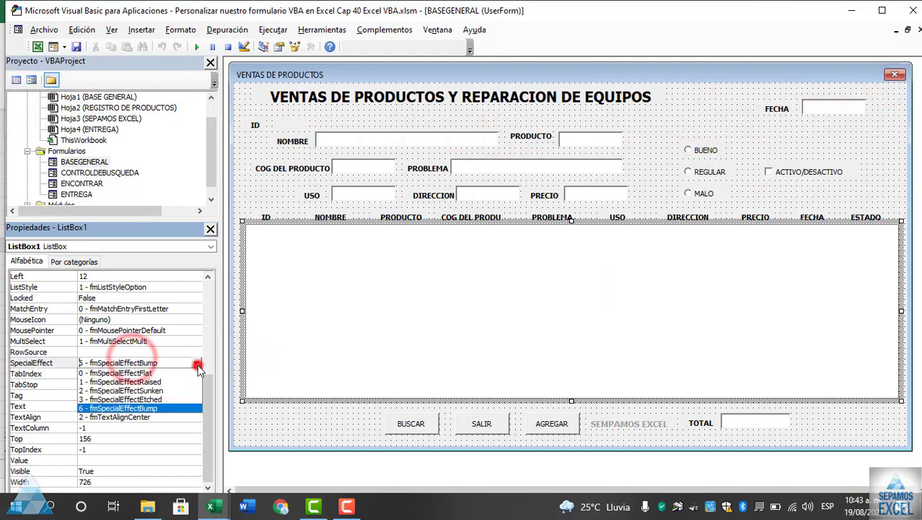
click(163, 383)
click(282, 417)
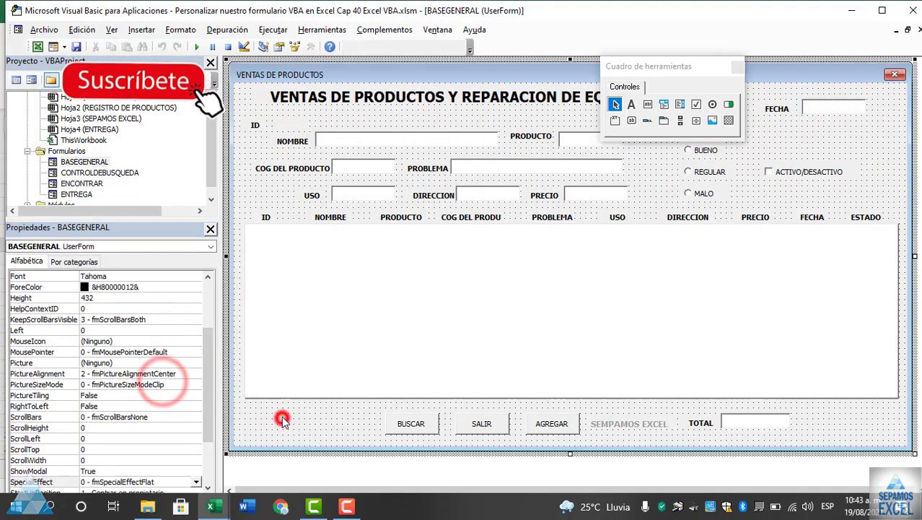
key(F5)
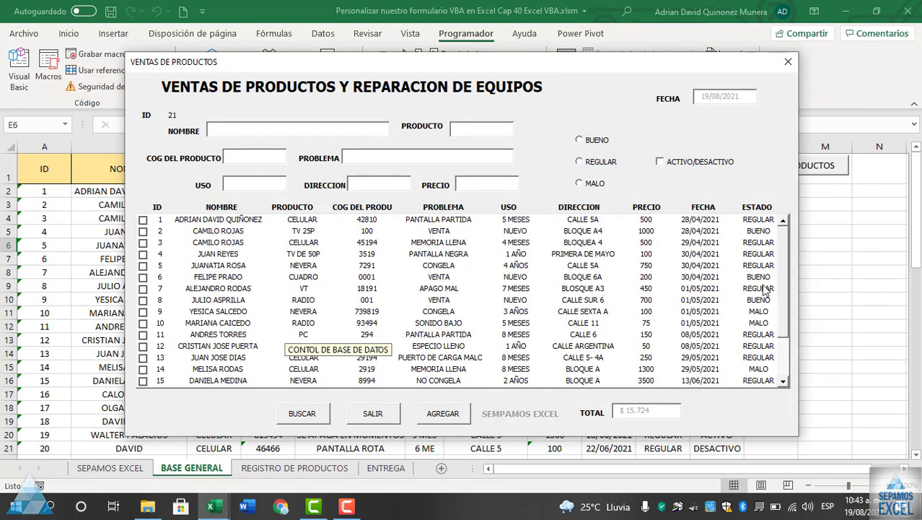
click(782, 275)
click(711, 267)
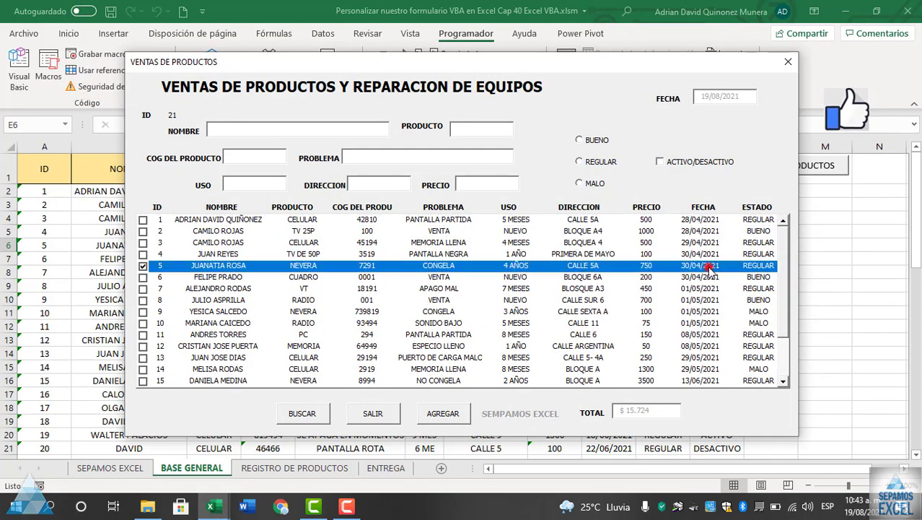
click(513, 311)
click(454, 353)
click(382, 413)
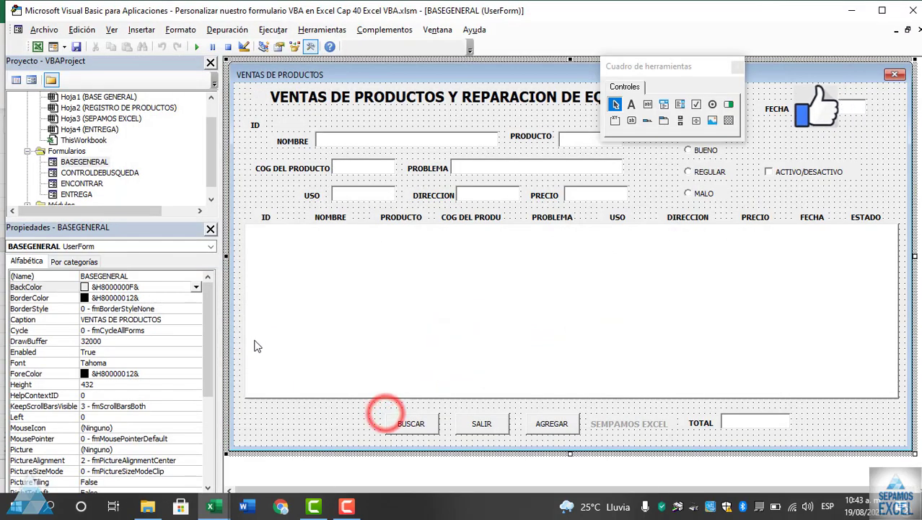
Set the list's SpecialEffect to 2 - fmSpecialEffectSunken
click(288, 322)
drag(208, 329, 186, 426)
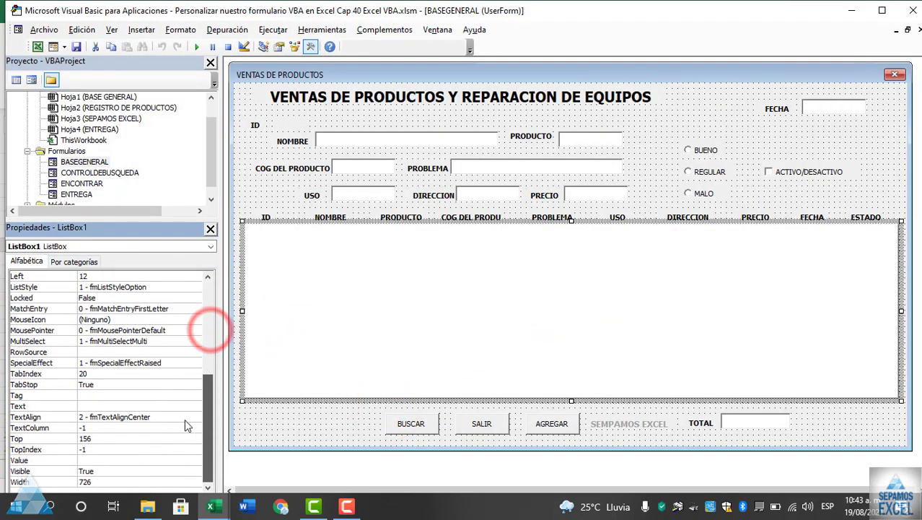
click(156, 363)
click(196, 362)
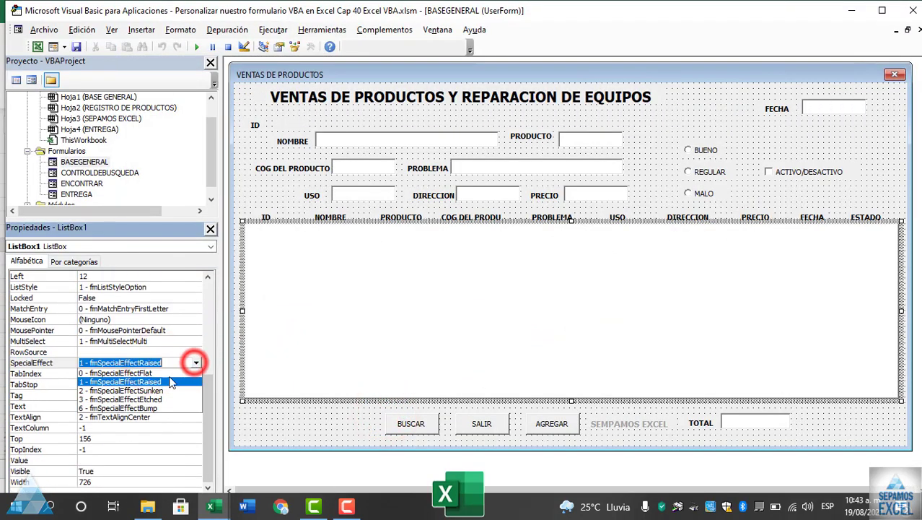
click(155, 390)
click(339, 424)
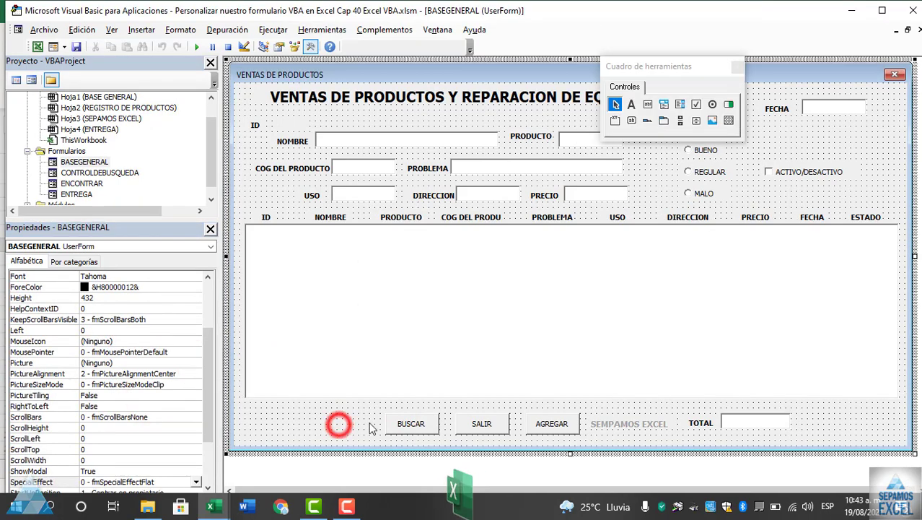
click(459, 423)
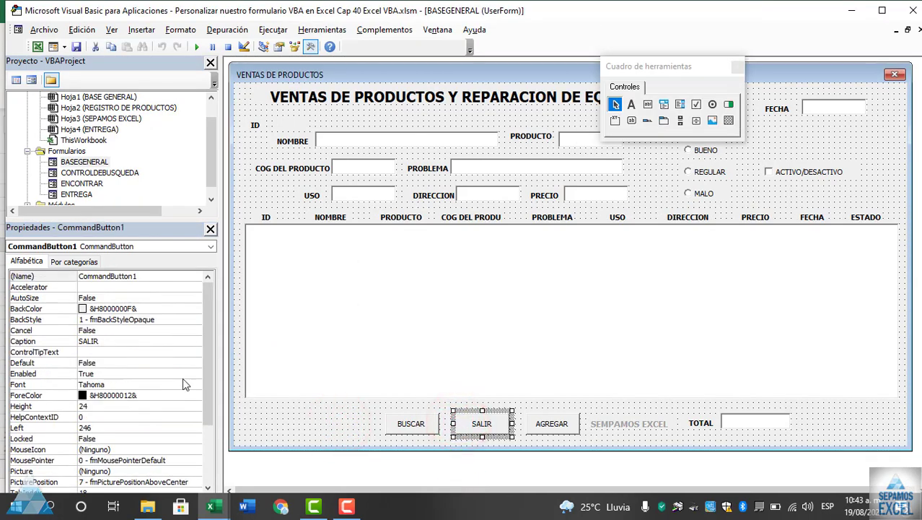
Give BUSCAR the ControlTipText 'CONTROL DE BUSCAR LOS DATOS' and AGREGAR 'AGREGAR DATOS'
click(139, 353)
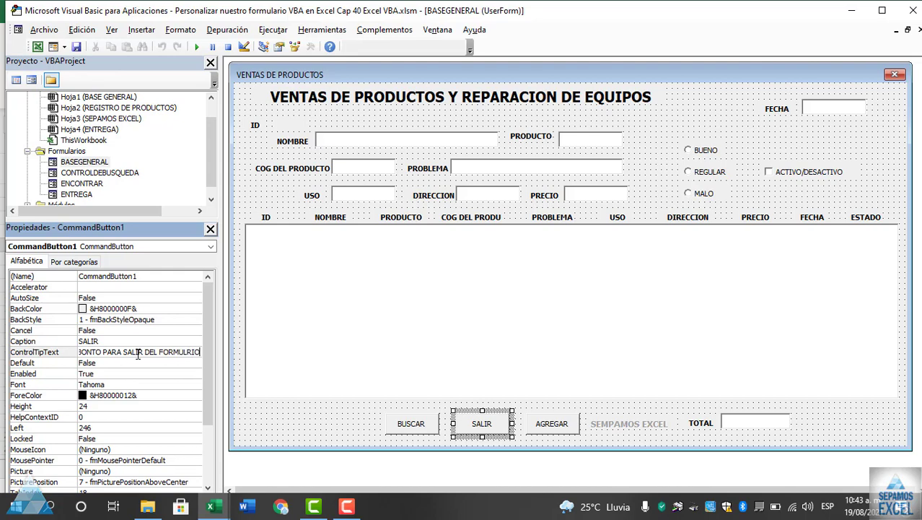
click(394, 425)
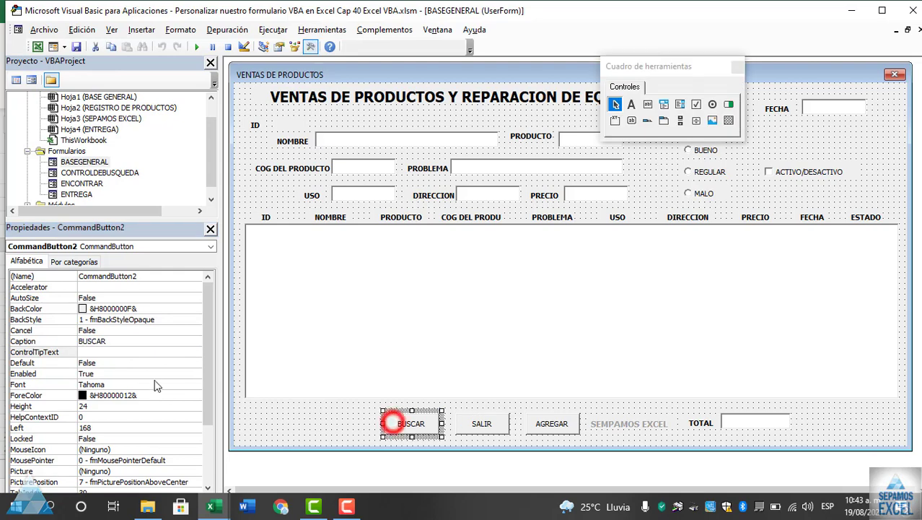
click(144, 351)
text(CONTROL DE BUSC)
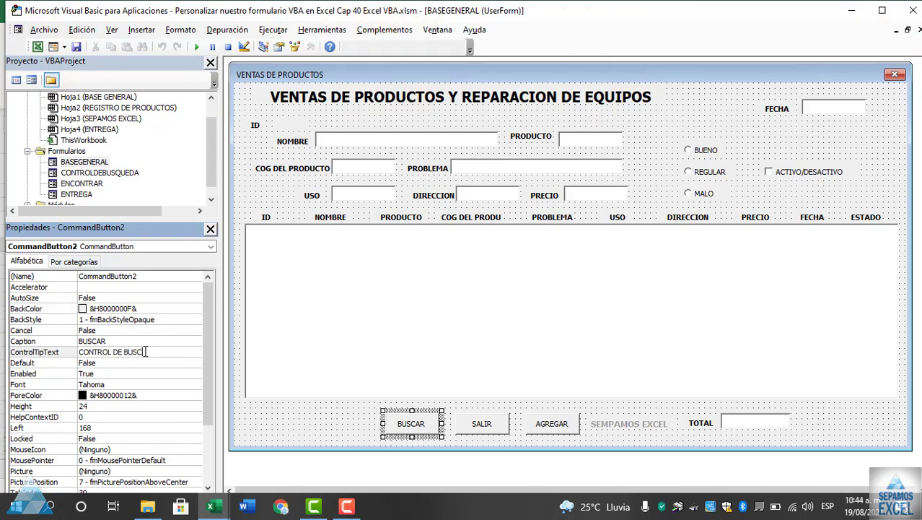
text(AR LOS DATOS)
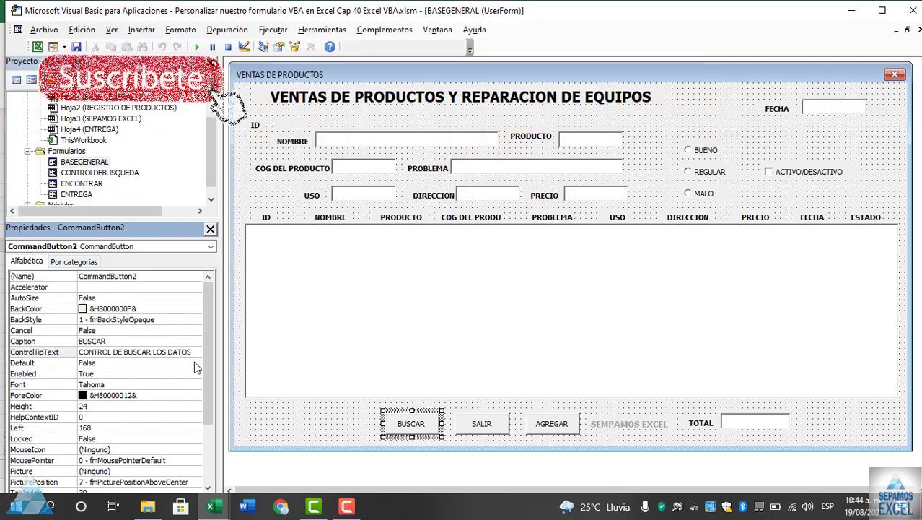
click(543, 430)
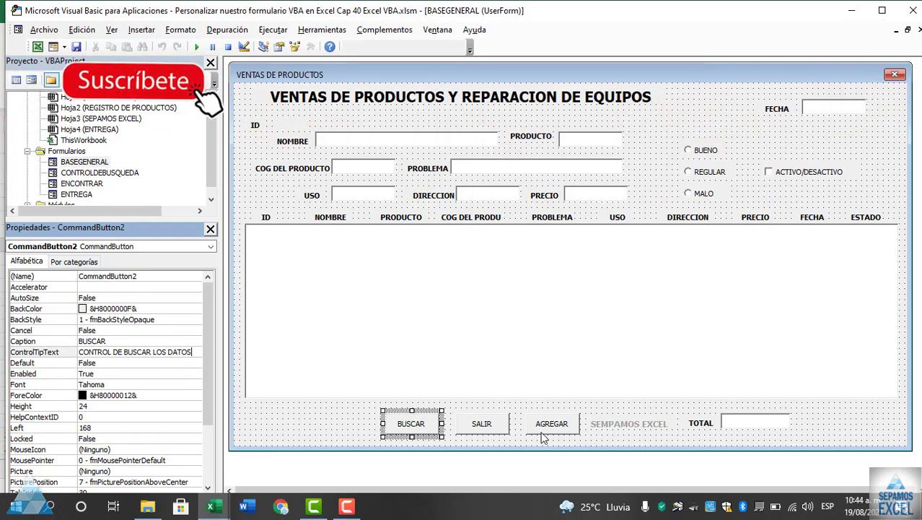
click(128, 352)
text(AGRED)
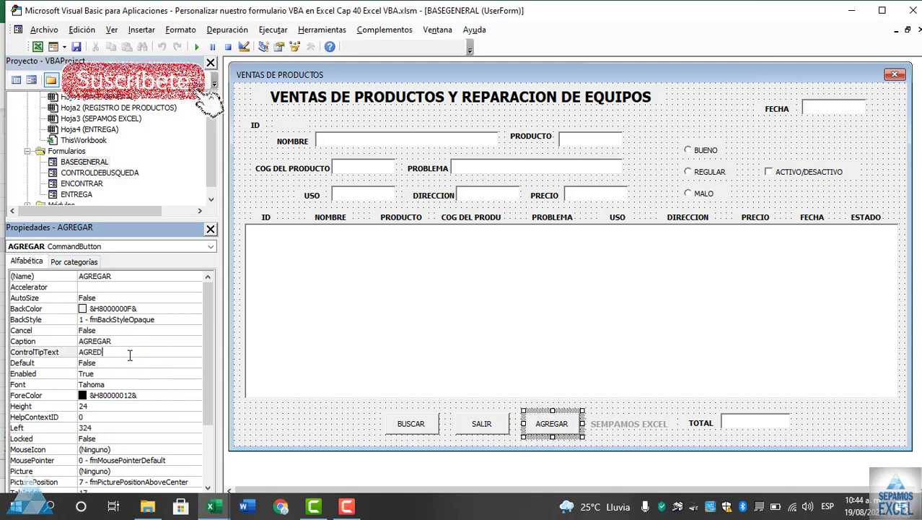
text(A)
key(BackSpace)
text(GAR DATOS)
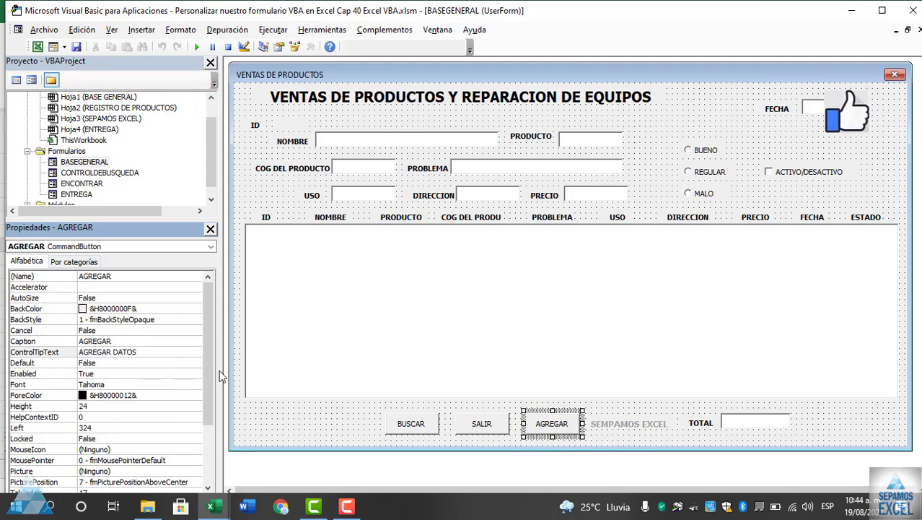
Test-run the form to check the button tooltips, then close it
click(293, 418)
key(F5)
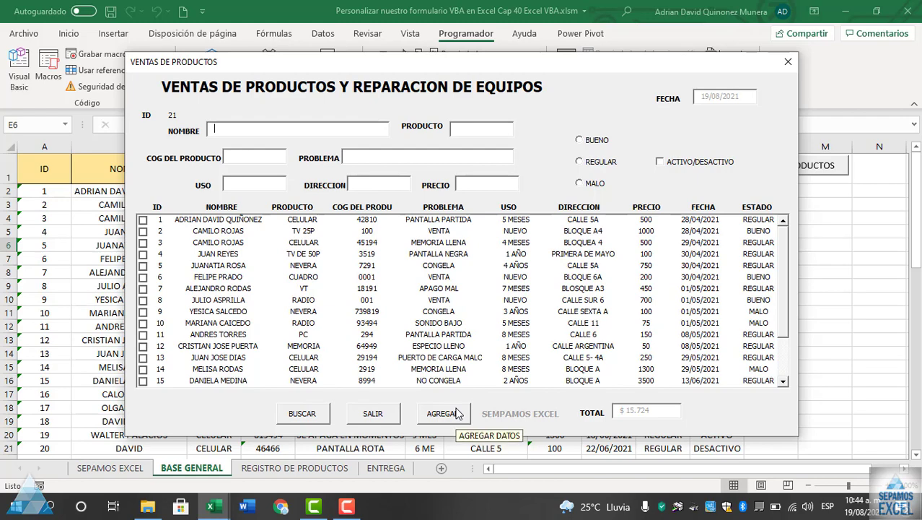
click(390, 425)
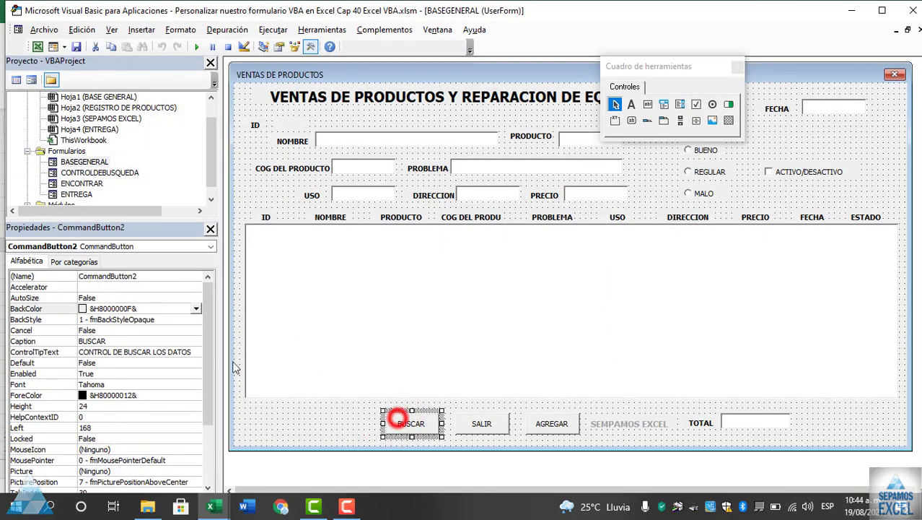
Set BUSCAR's MousePointer to 14 - fmMousePointerHelp and SALIR's to 99 - fmMousePointerCustom
drag(208, 339, 208, 393)
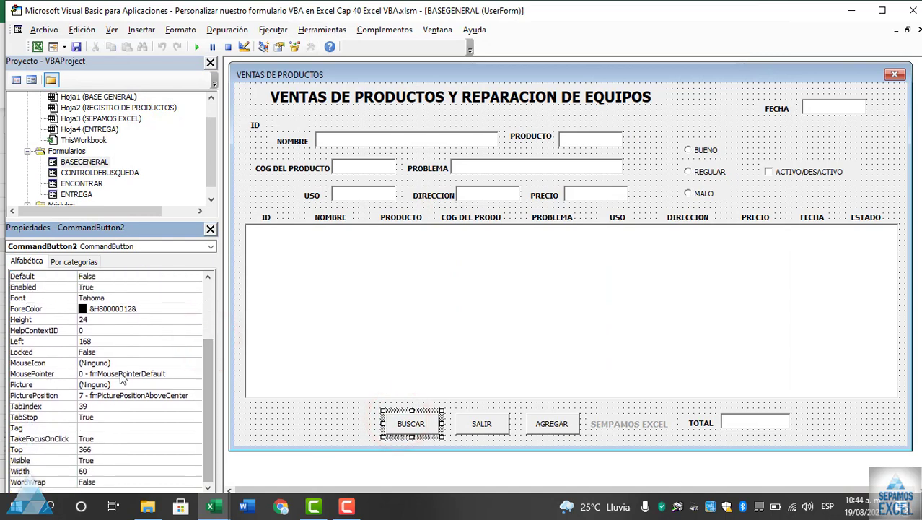
click(129, 374)
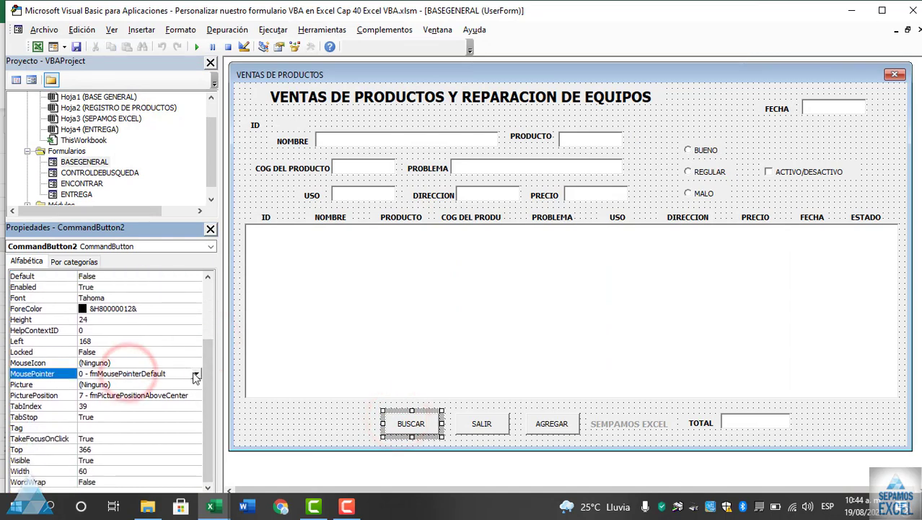
click(196, 373)
drag(195, 402, 196, 431)
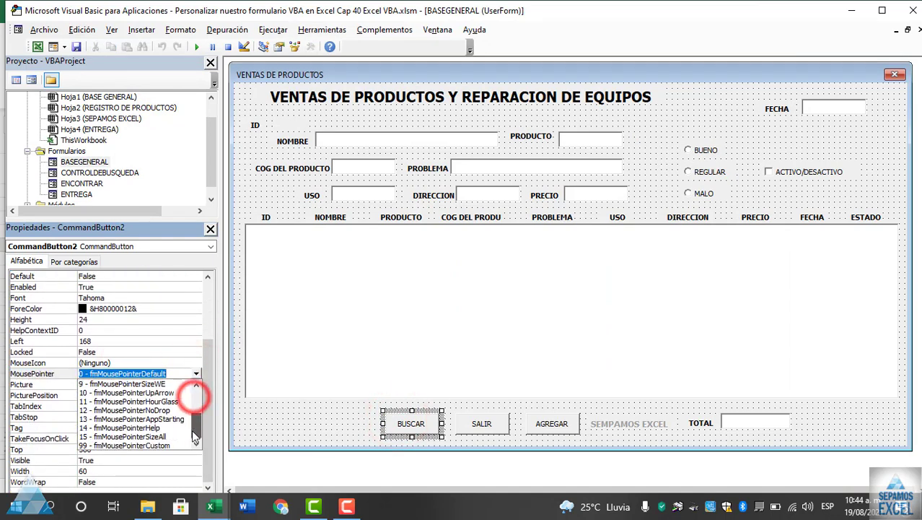
click(160, 429)
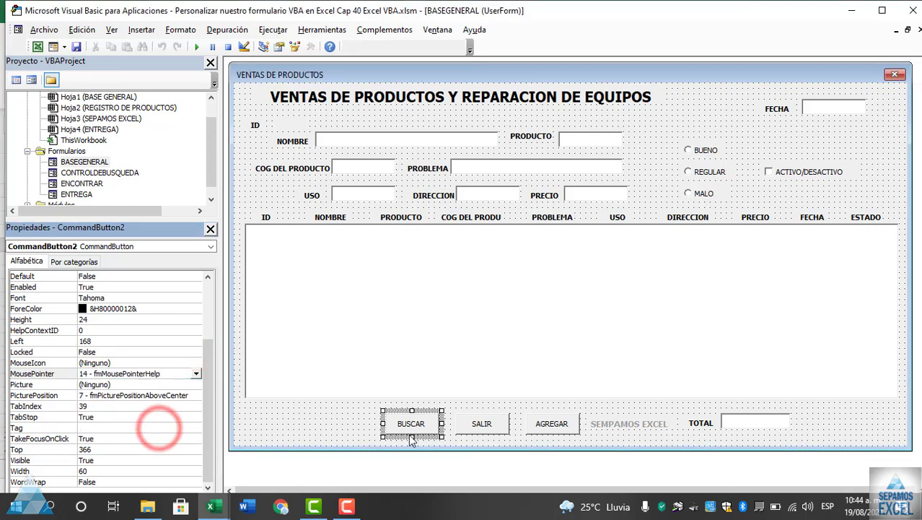
click(463, 424)
click(208, 371)
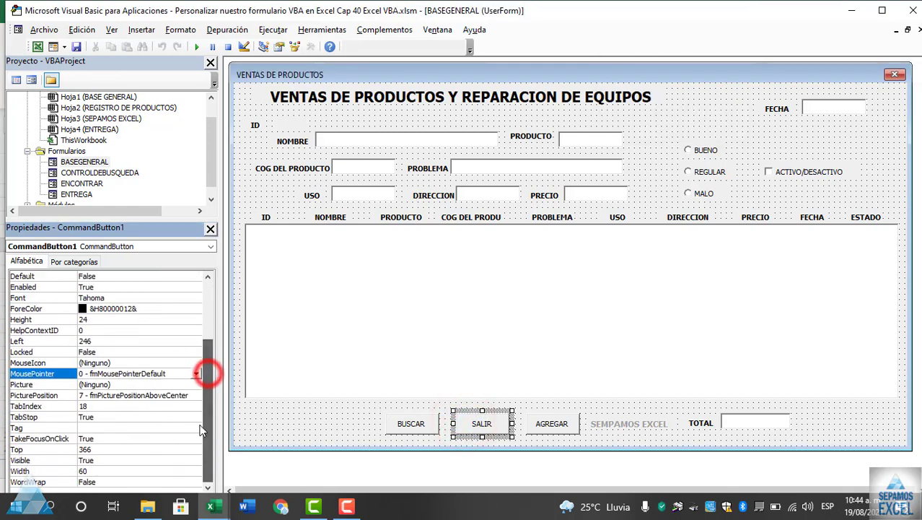
click(196, 373)
drag(196, 407, 192, 426)
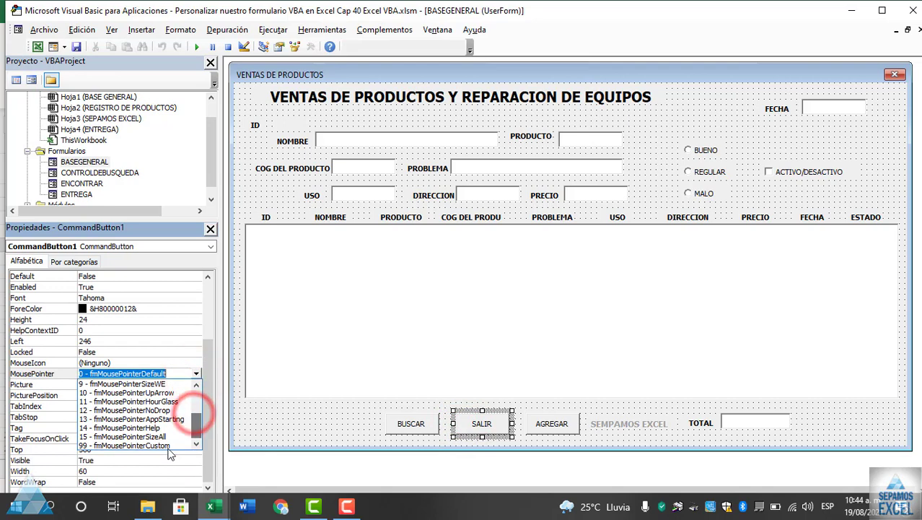
click(169, 444)
Pick a MousePointer style for AGREGAR and run the form to try the pointers
click(550, 424)
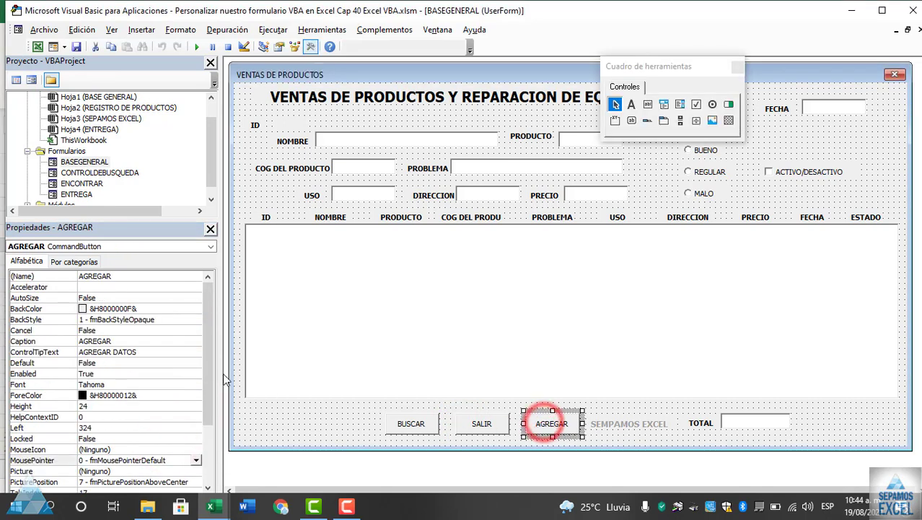
click(208, 372)
click(195, 384)
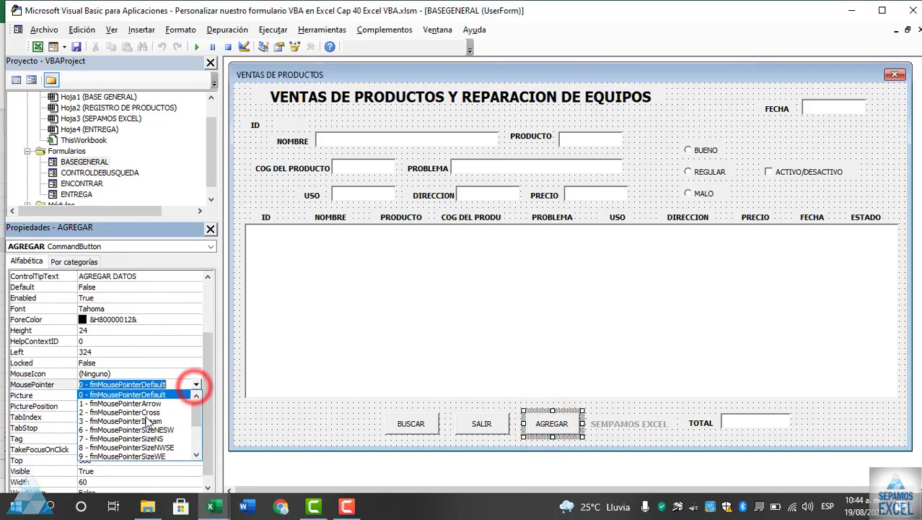
drag(196, 401, 198, 430)
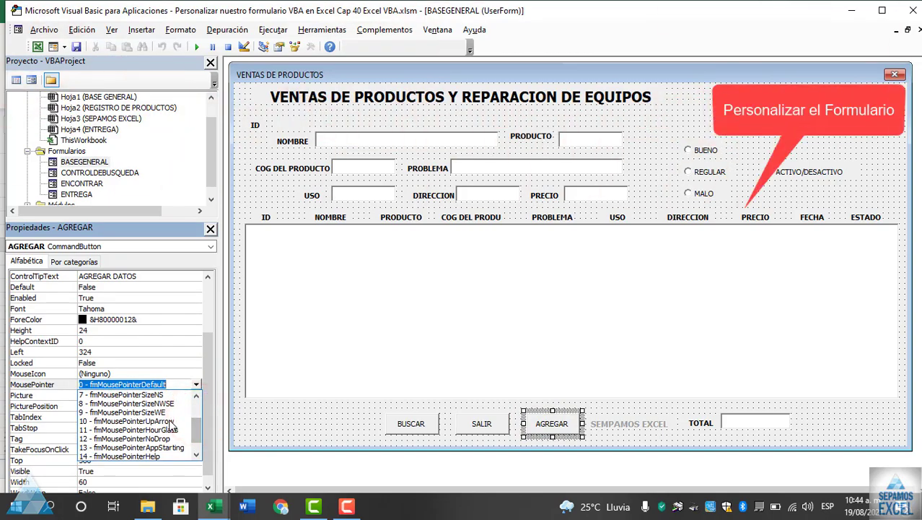
click(169, 415)
click(317, 425)
key(F5)
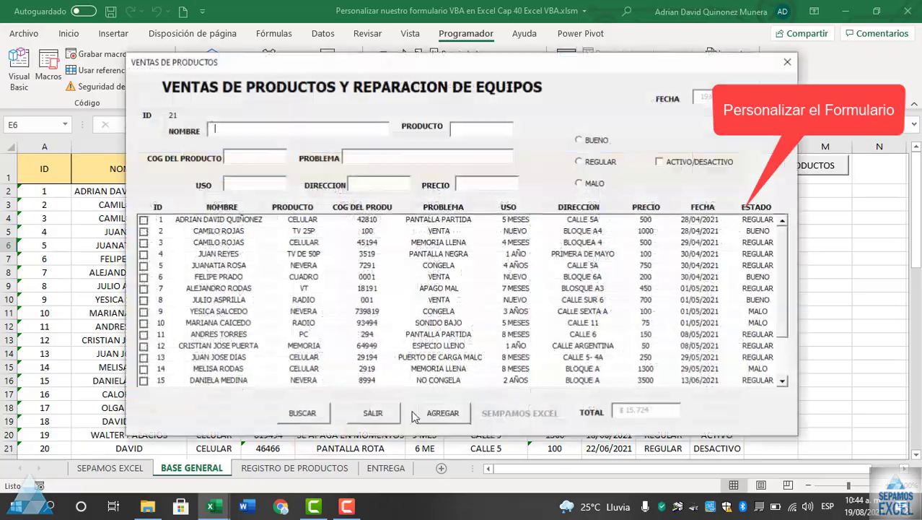
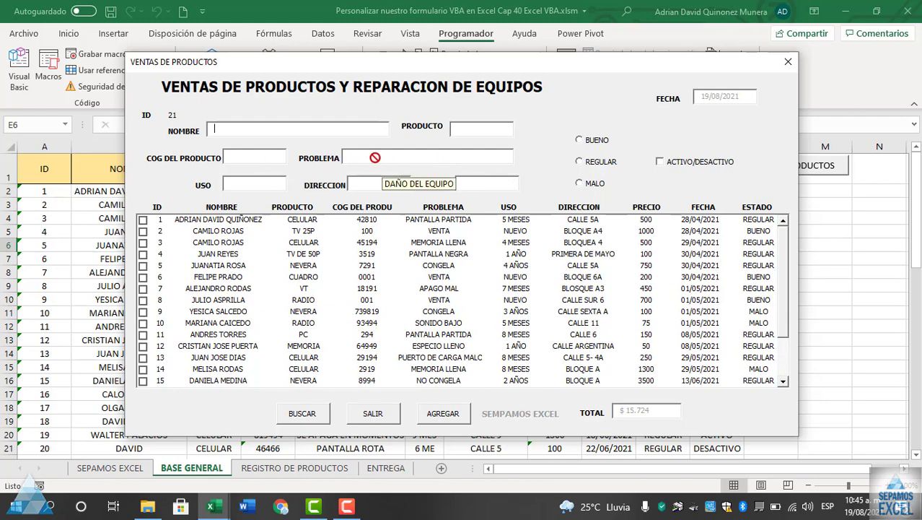
Close the running VENTAS DE PRODUCTOS form with SALIR to return to the form designer
click(390, 410)
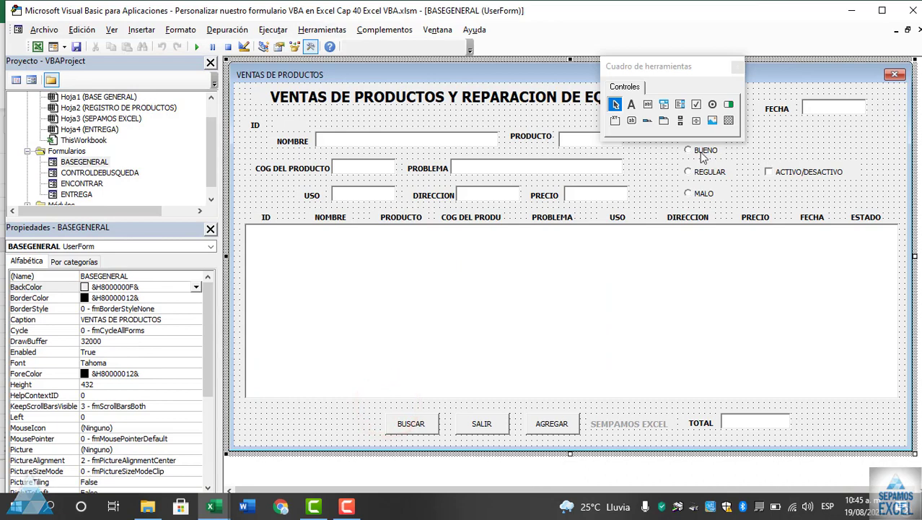
Center BUENO's caption with fmTextAlignCenter and give it an HourGlass mouse pointer
click(699, 155)
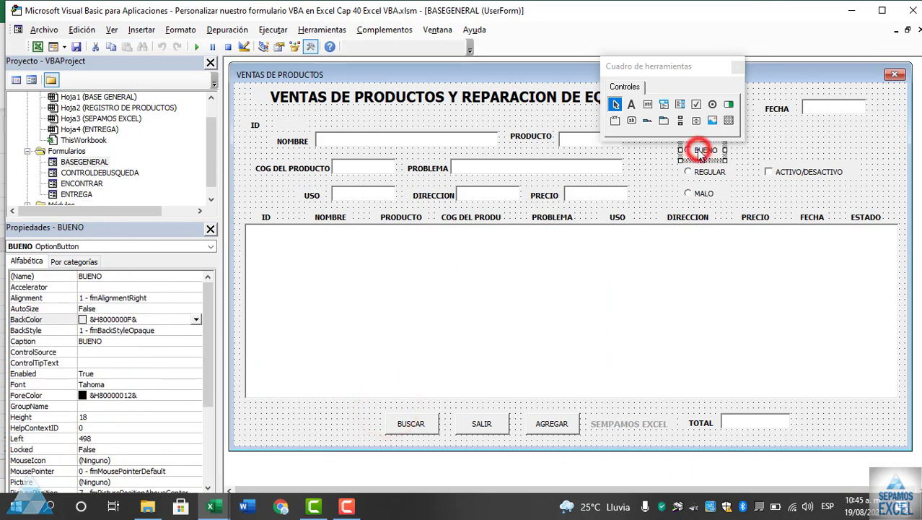
click(112, 363)
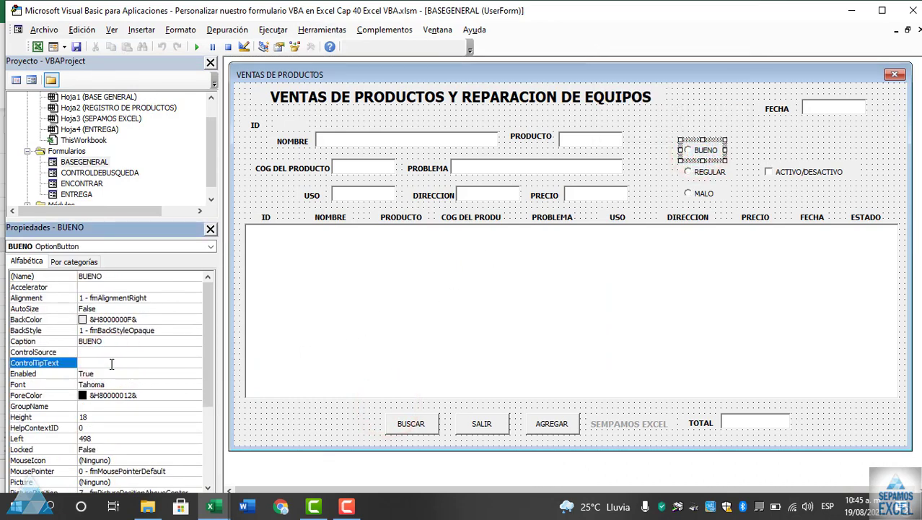
drag(205, 322, 186, 416)
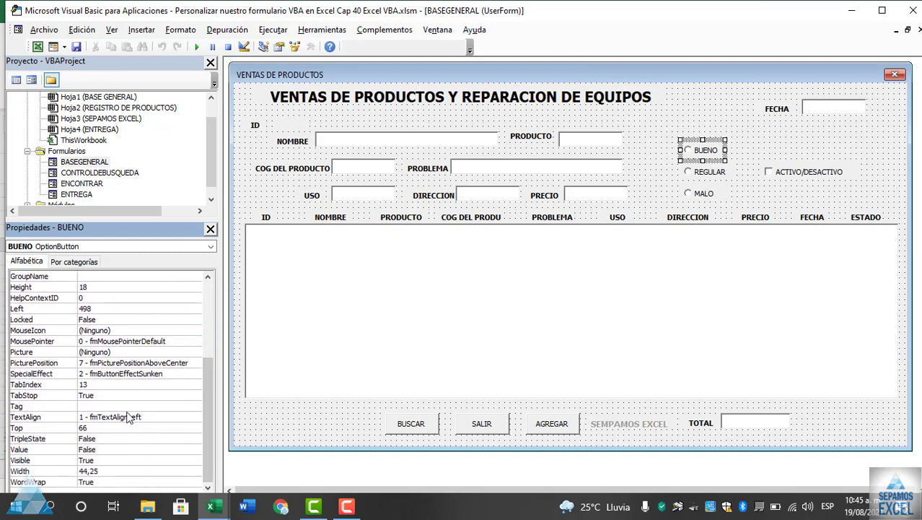
click(197, 416)
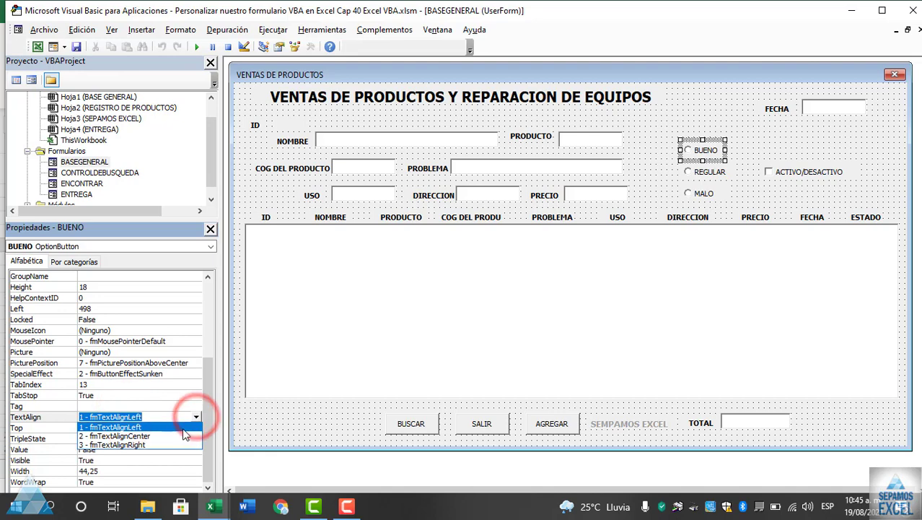
click(161, 435)
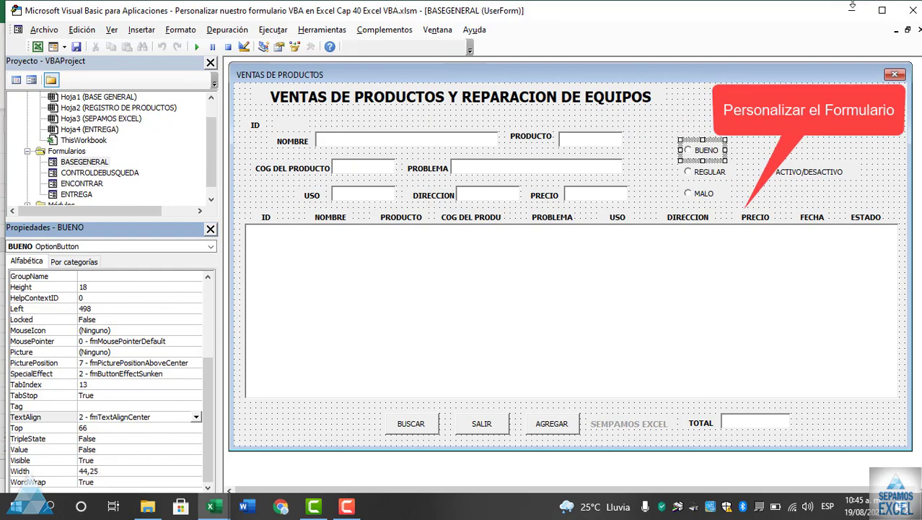
click(159, 341)
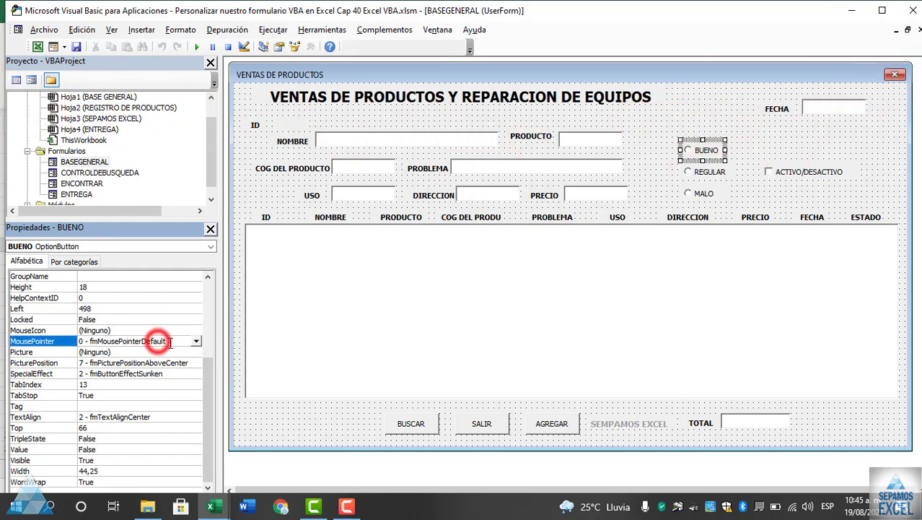
click(195, 341)
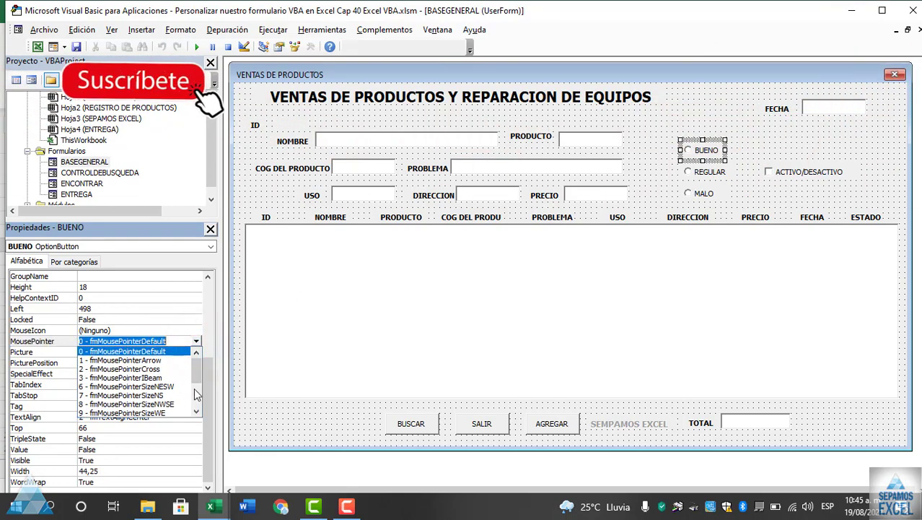
drag(194, 377, 197, 401)
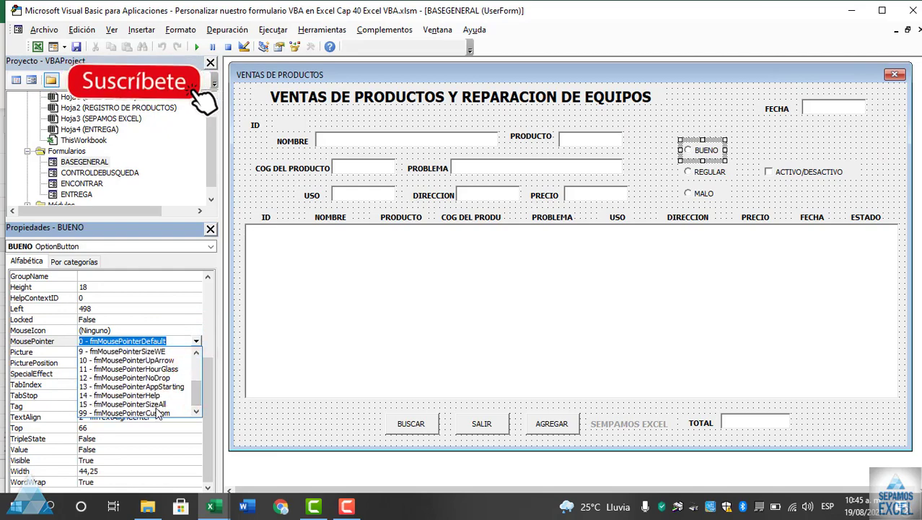
click(152, 369)
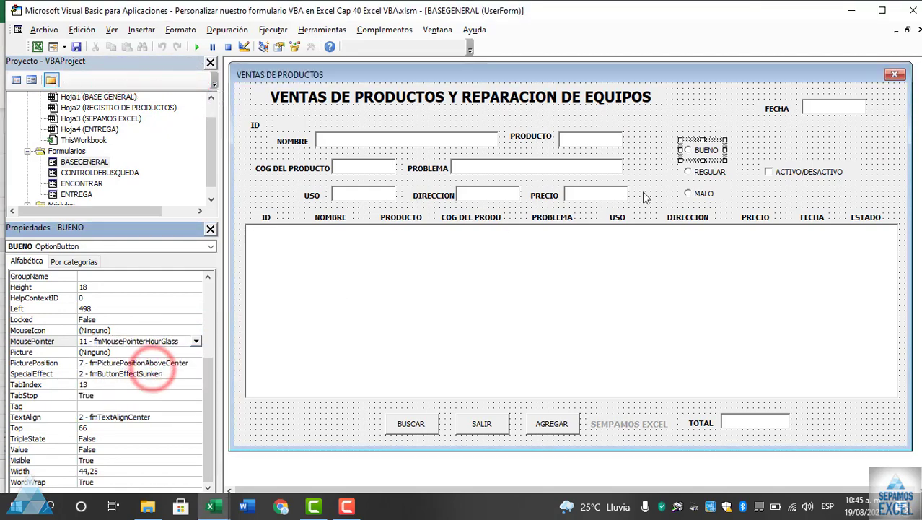
Give REGULAR a SizeNESW and MALO a SizeNWSE mouse pointer, then run the form
click(698, 175)
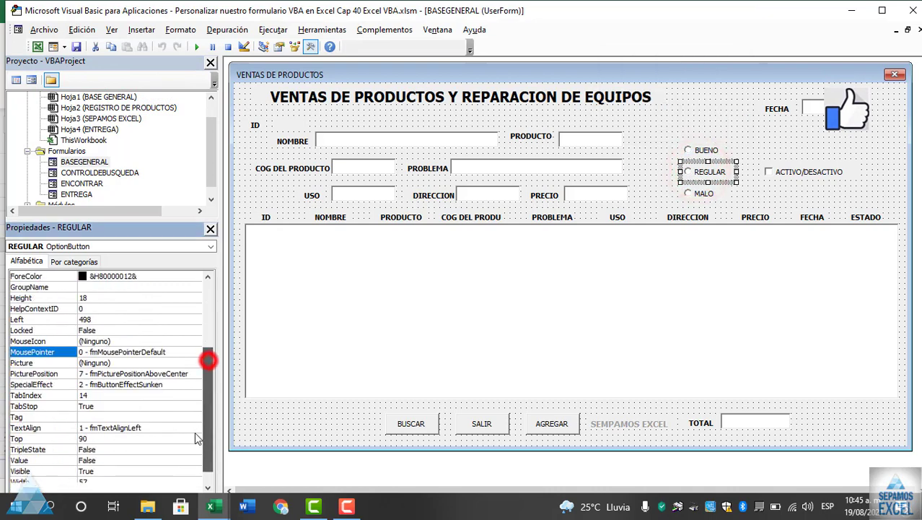
drag(208, 340, 198, 350)
click(196, 341)
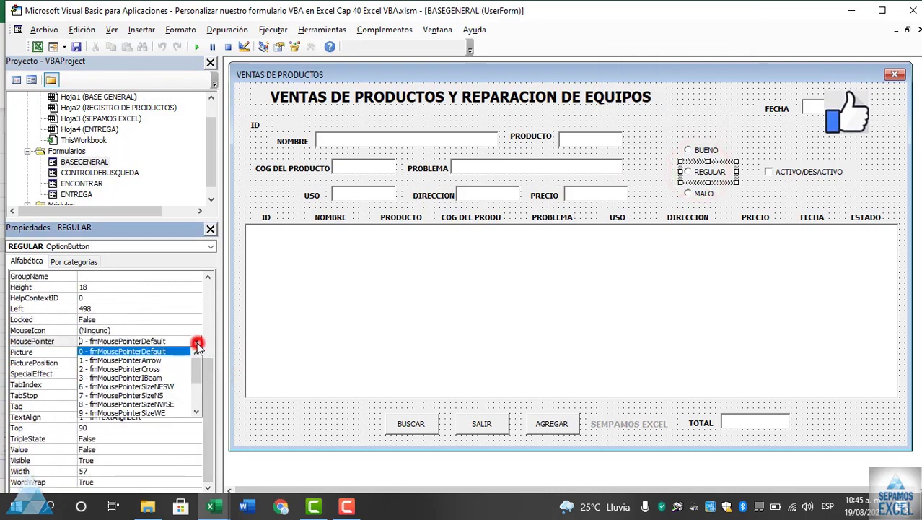
click(138, 388)
click(700, 193)
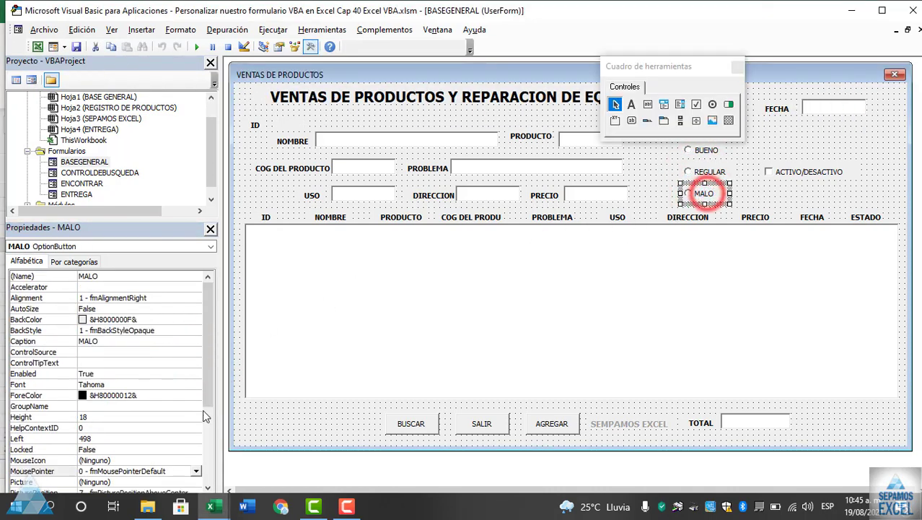
drag(206, 375, 204, 439)
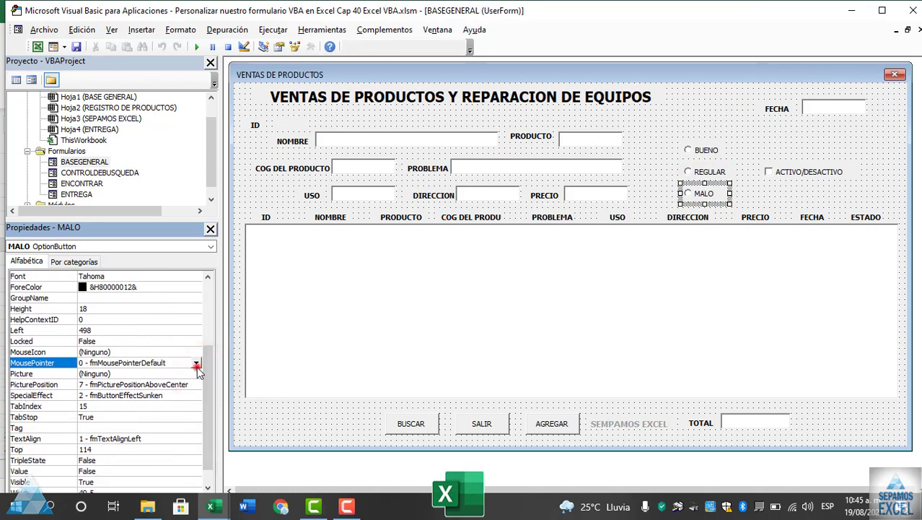
click(196, 363)
click(155, 426)
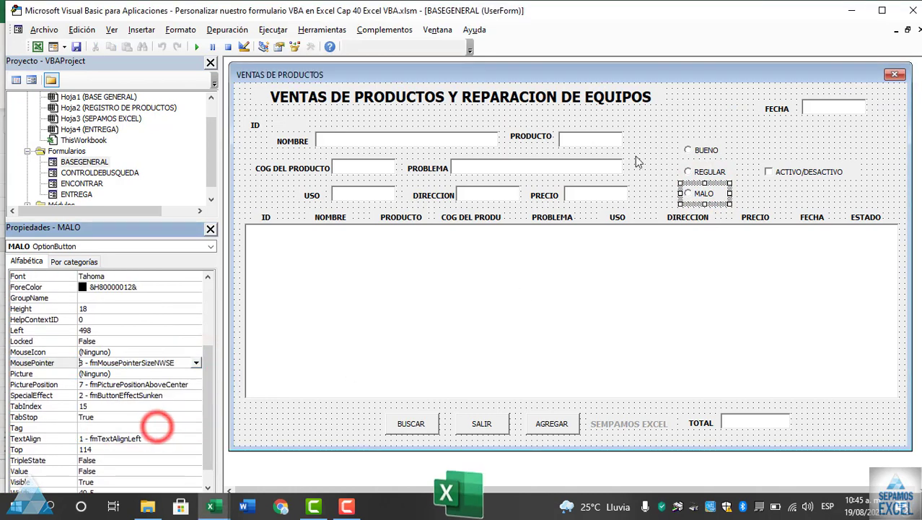
click(664, 122)
key(F5)
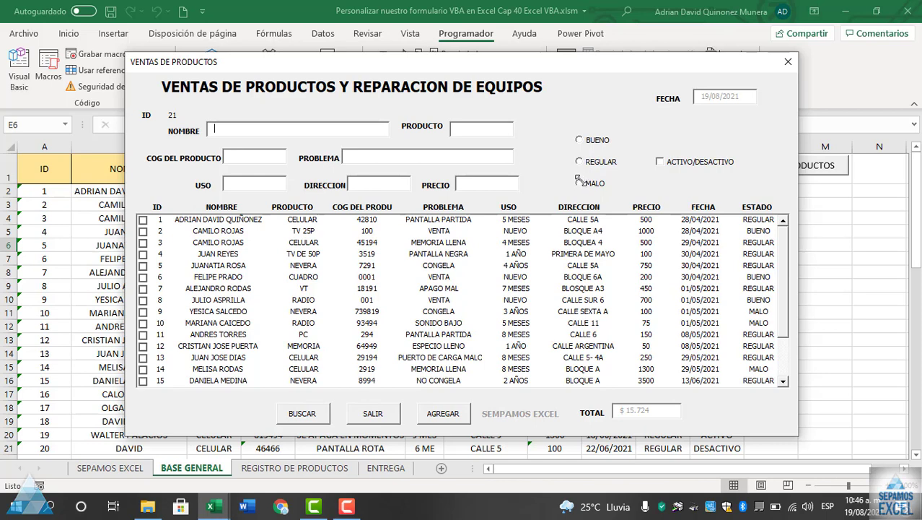
Test the running form by choosing BUENO, then switching to REGULAR
click(578, 141)
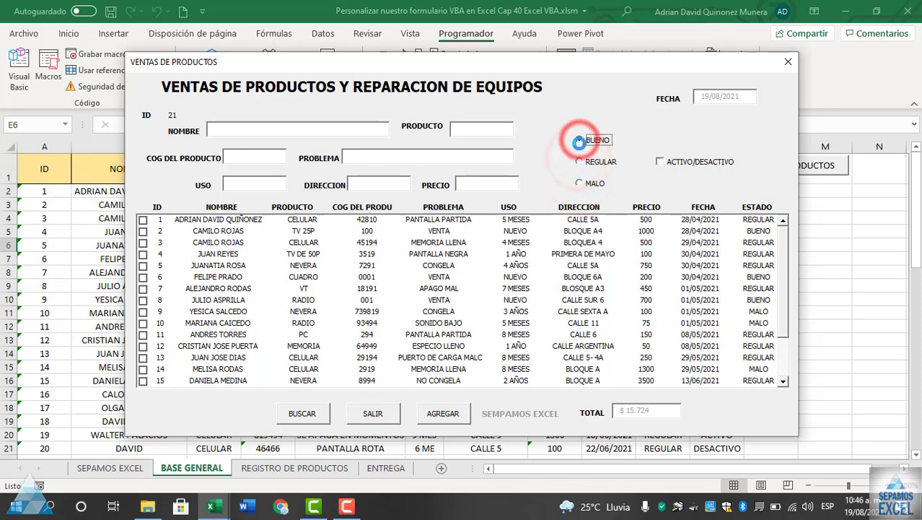
click(579, 162)
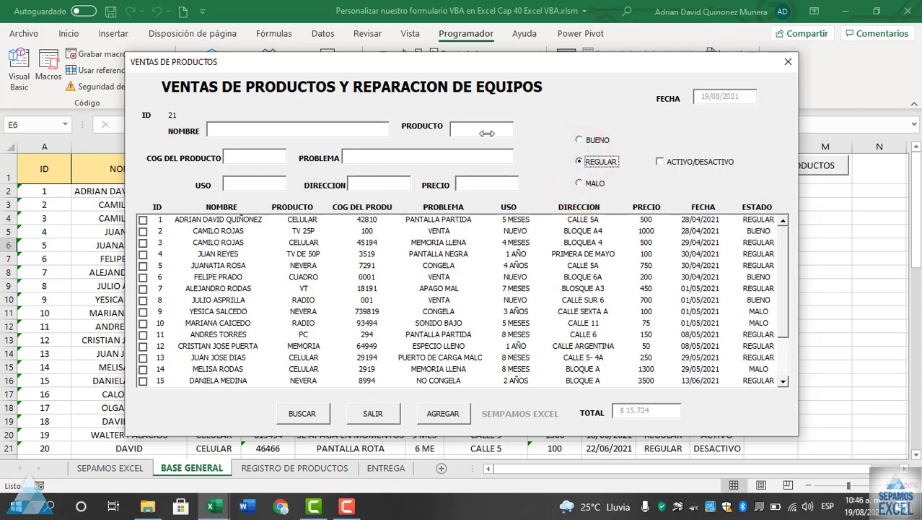
click(372, 413)
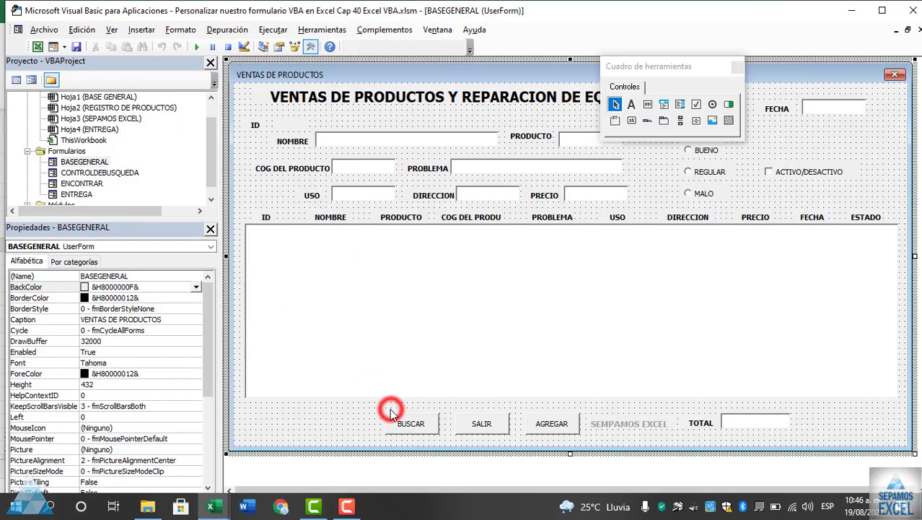
click(272, 202)
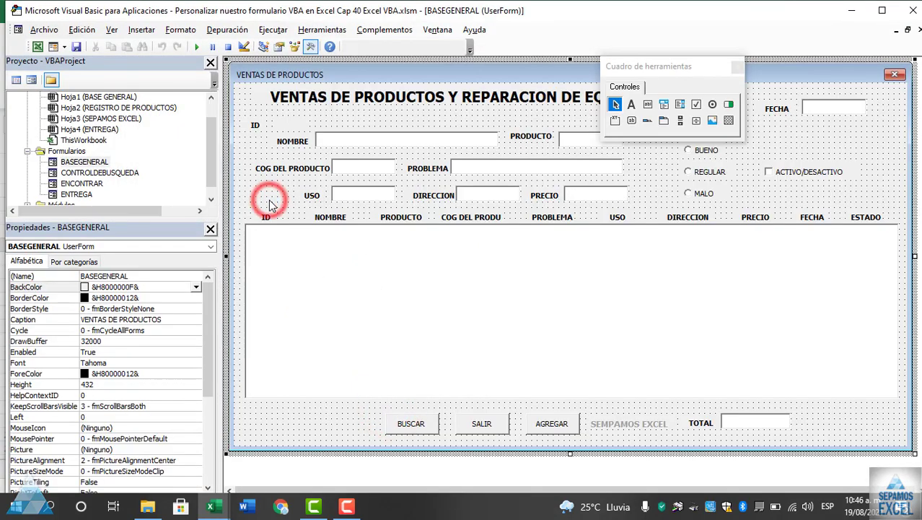
drag(693, 67, 607, 27)
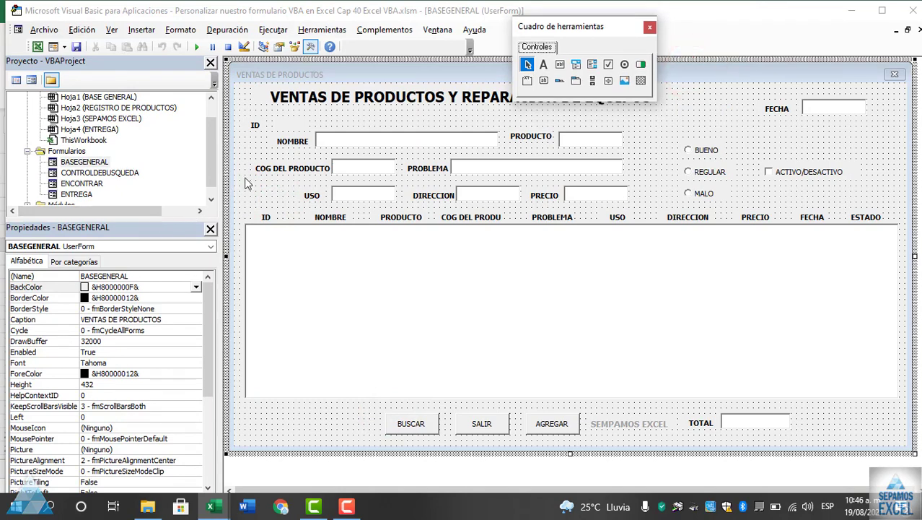
click(335, 143)
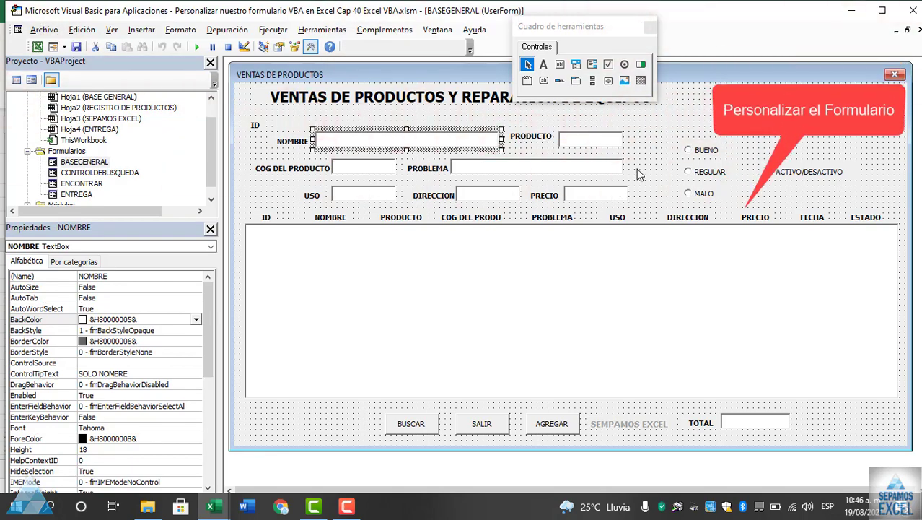
click(638, 174)
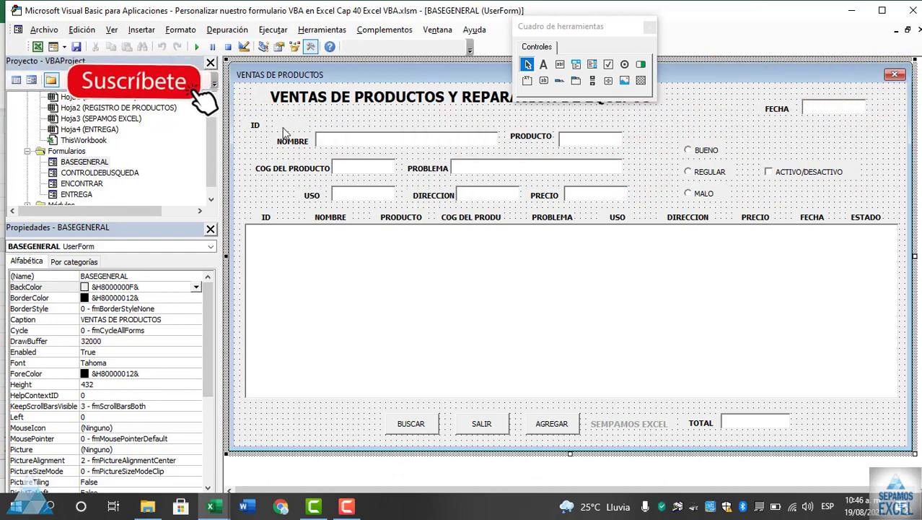
drag(206, 309, 213, 417)
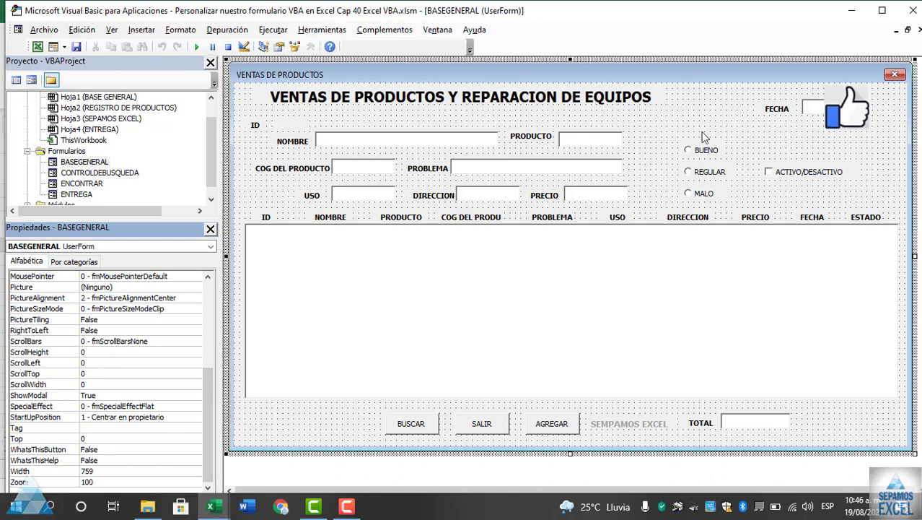
click(724, 118)
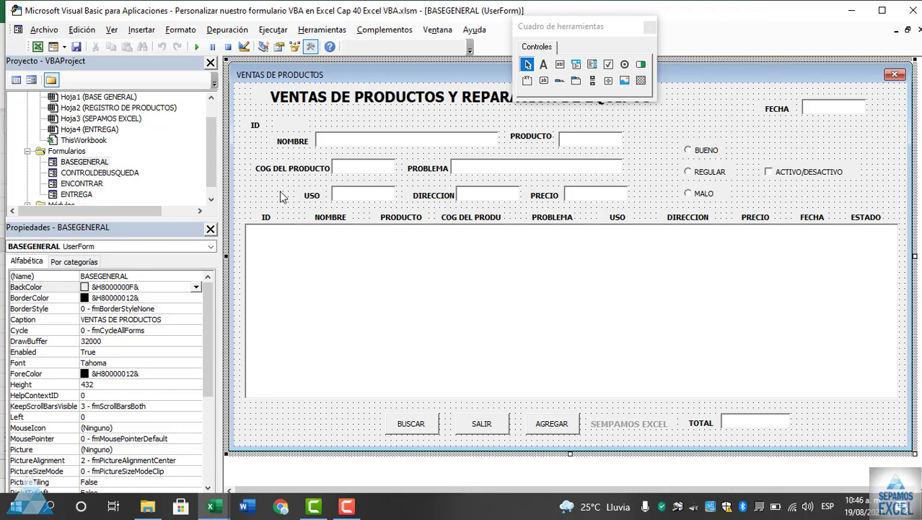
click(592, 195)
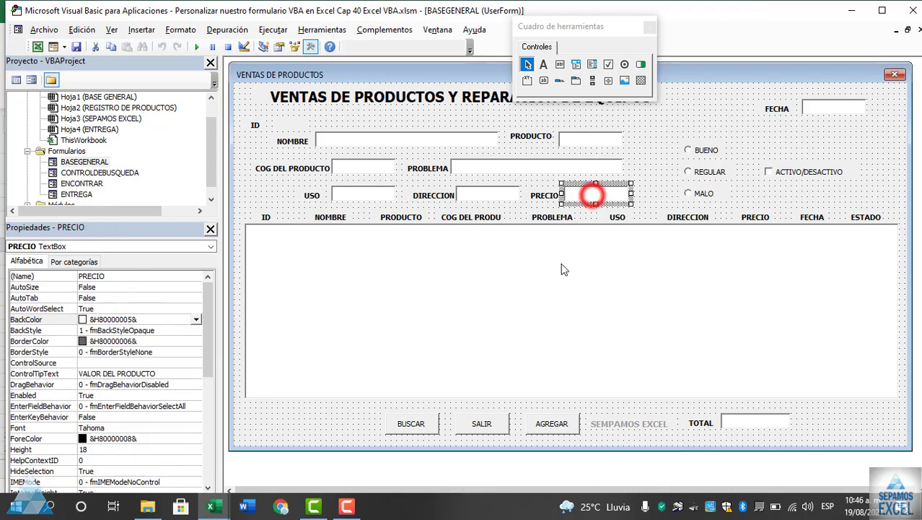
click(560, 263)
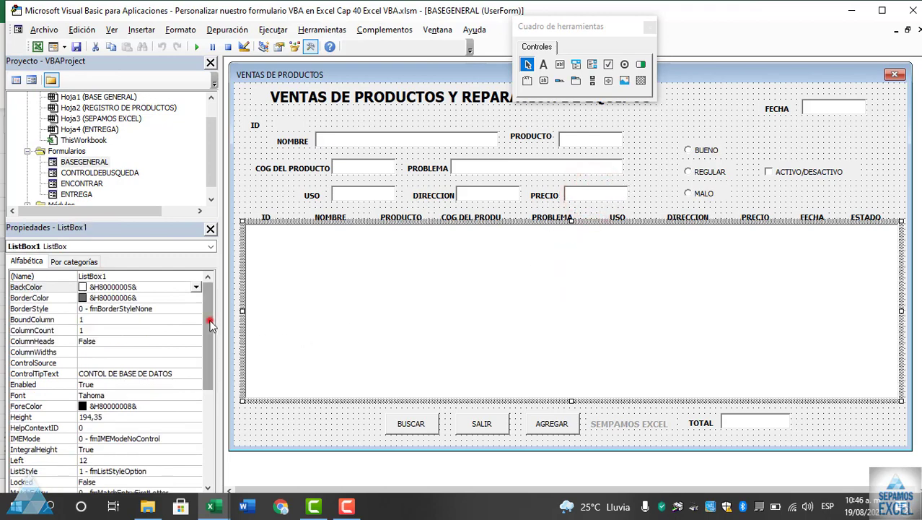
drag(211, 325, 208, 423)
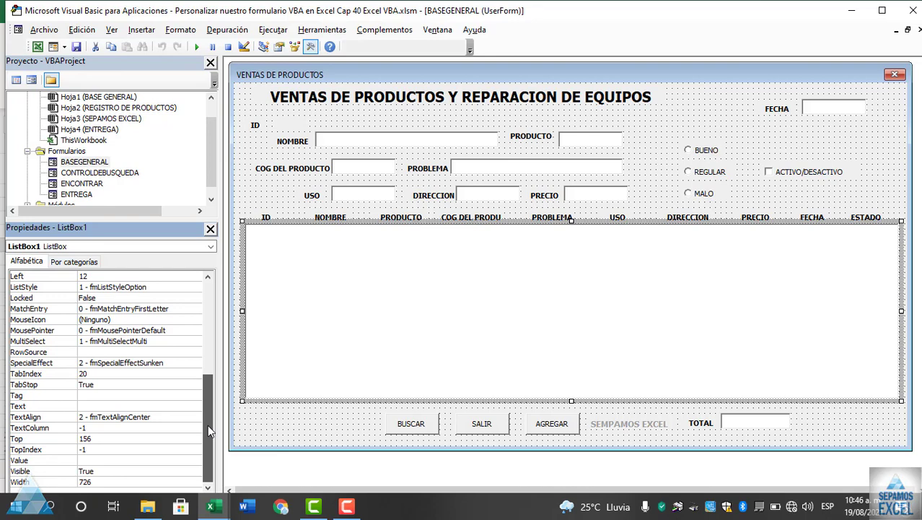
drag(208, 425, 208, 284)
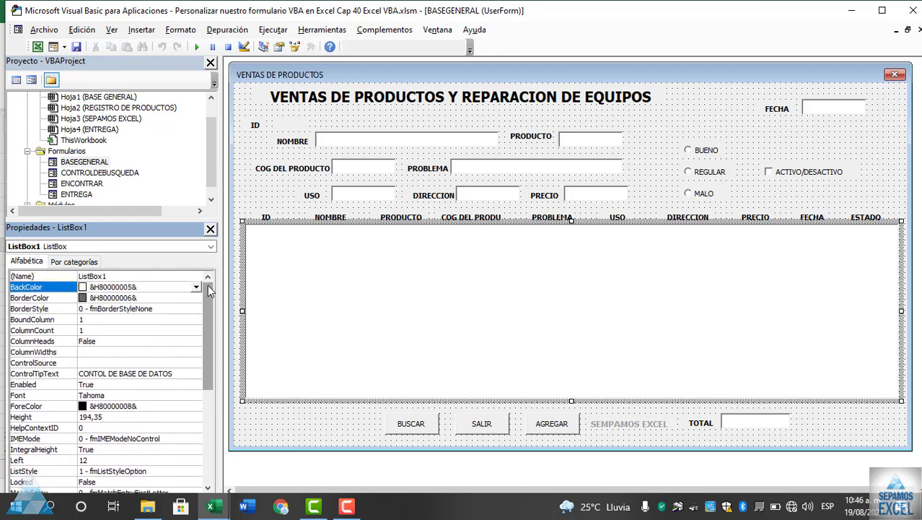
click(393, 140)
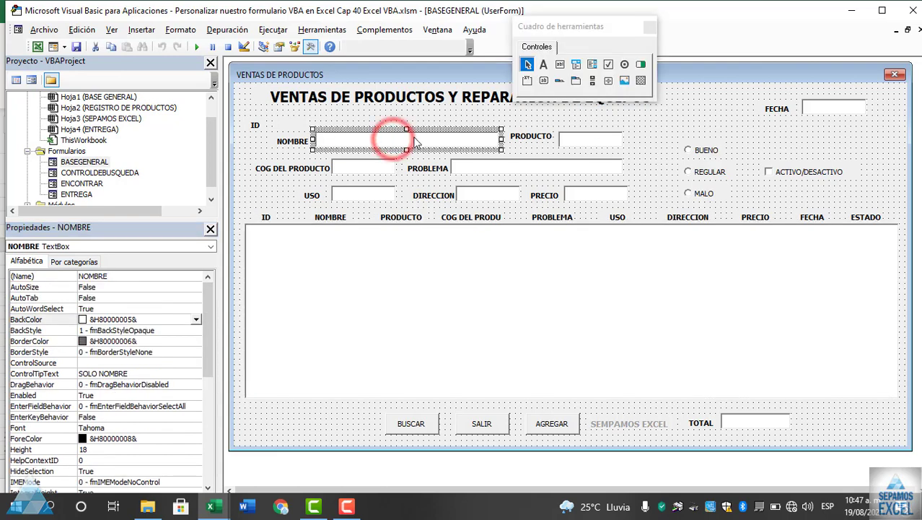
Set the ID label's ControlTipText to 'NUMERO DE INGRESO DE LOS DATOS' and test-run the form
click(293, 126)
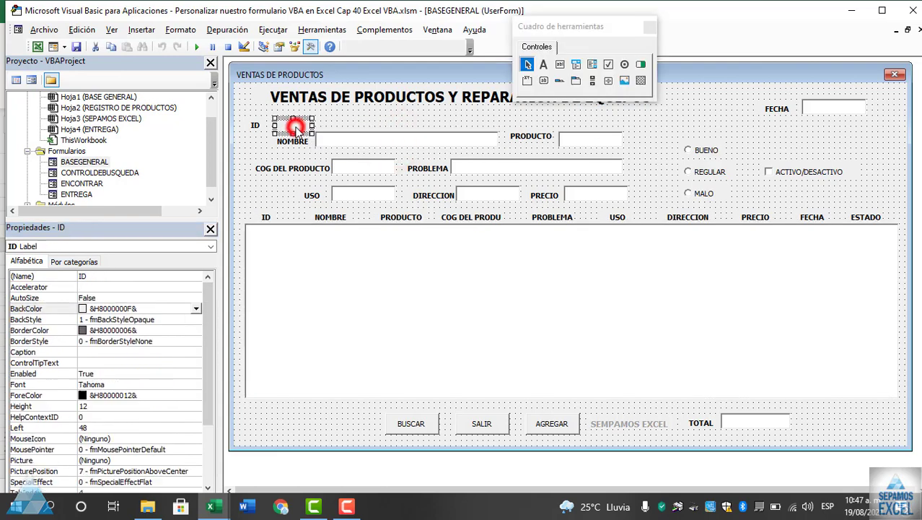
click(94, 363)
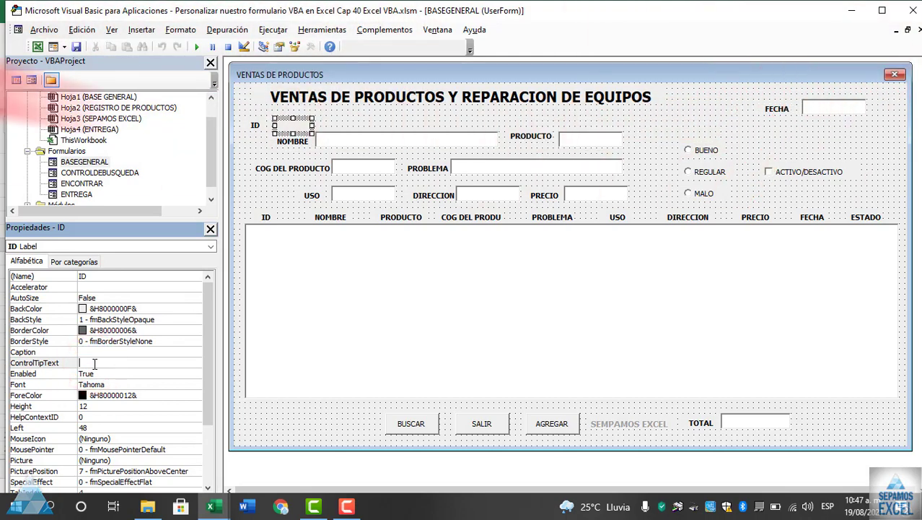
text(DNUME)
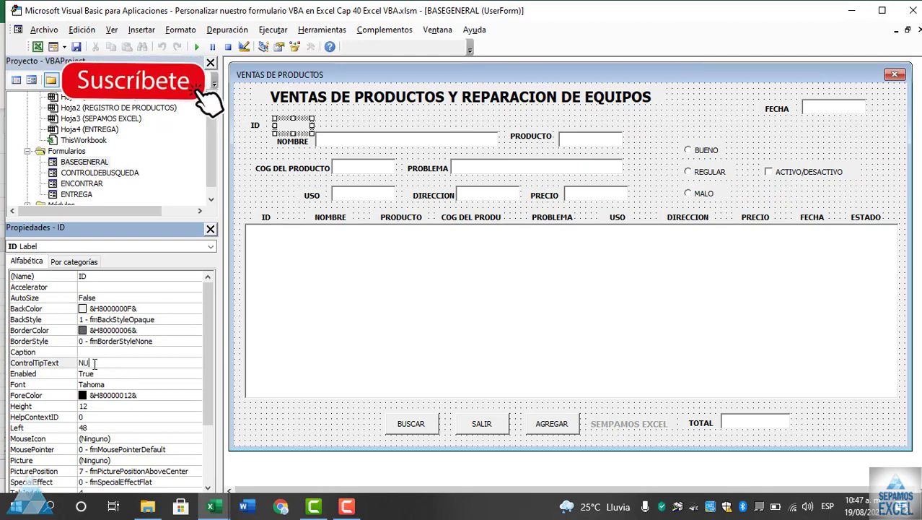
text(RO DE )
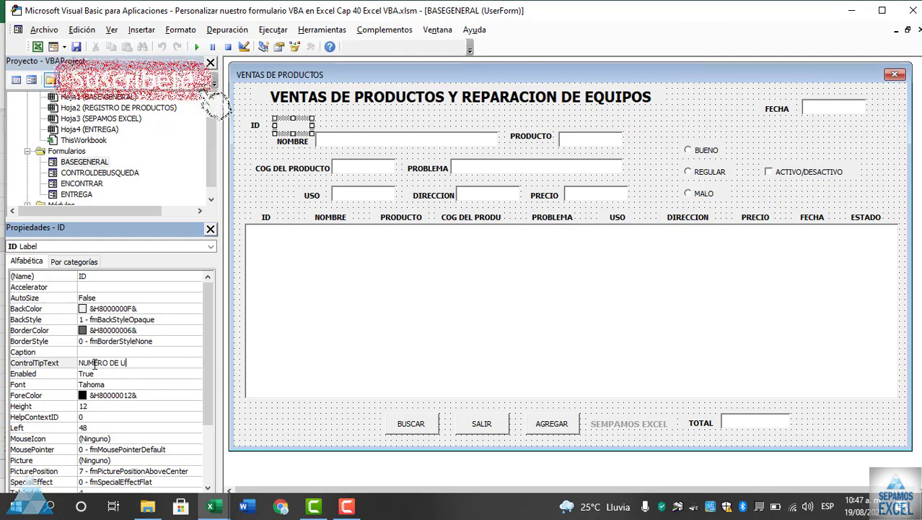
text(INGREO DE LOS DATOS)
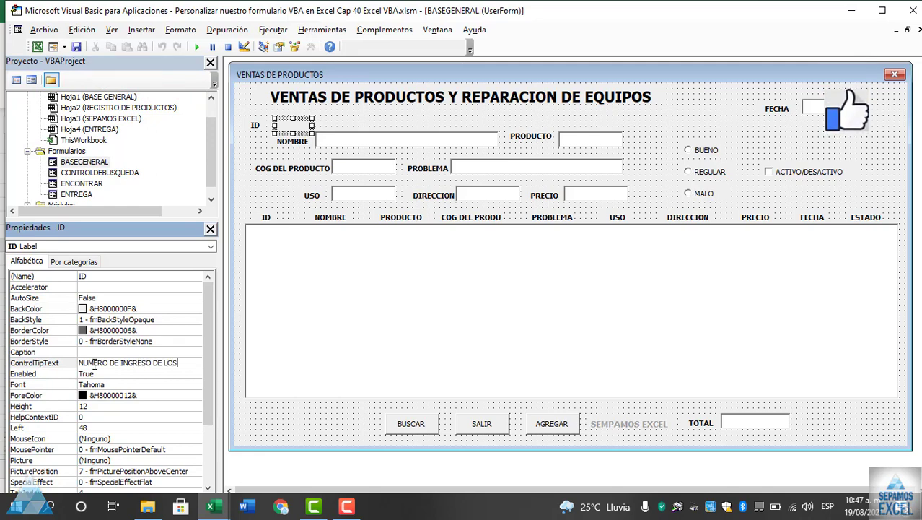
click(649, 154)
key(F5)
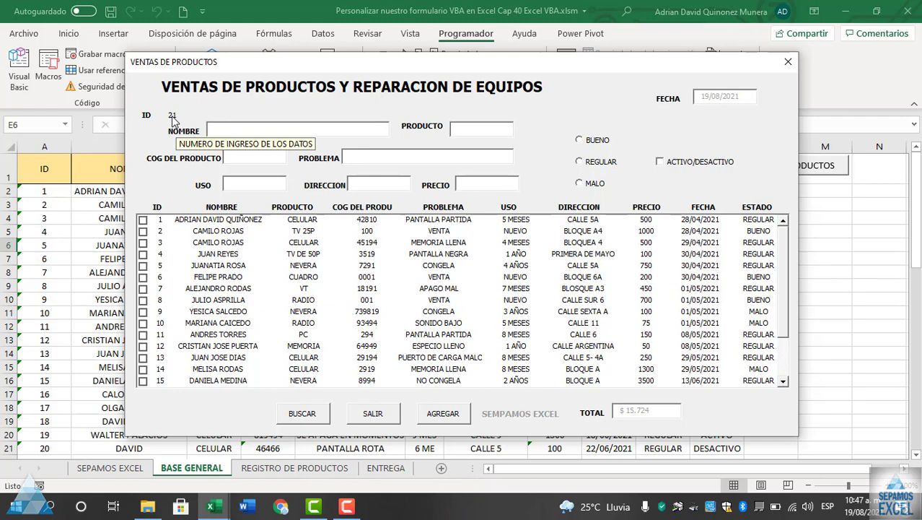
click(787, 64)
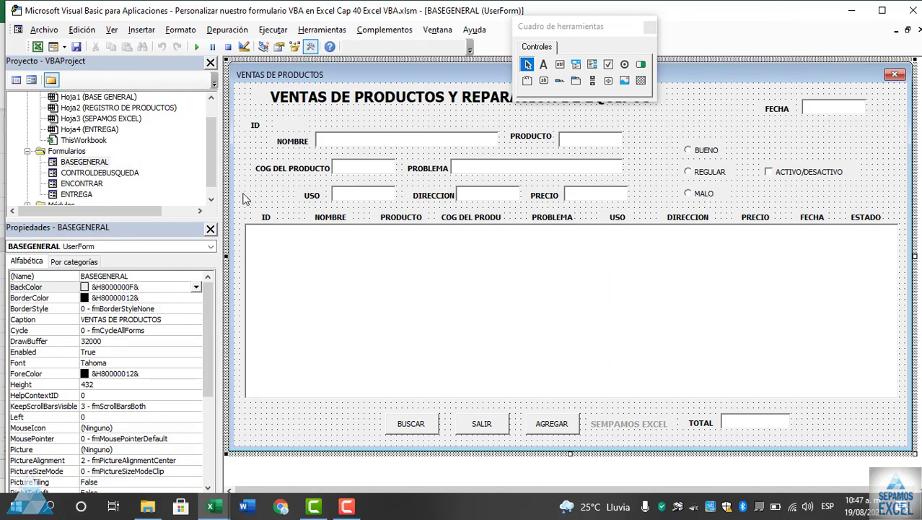
Collapse Microsoft Excel Objects, inspect ListBox1's properties, and select the UserForm
scroll(63, 168, up, 1)
click(27, 107)
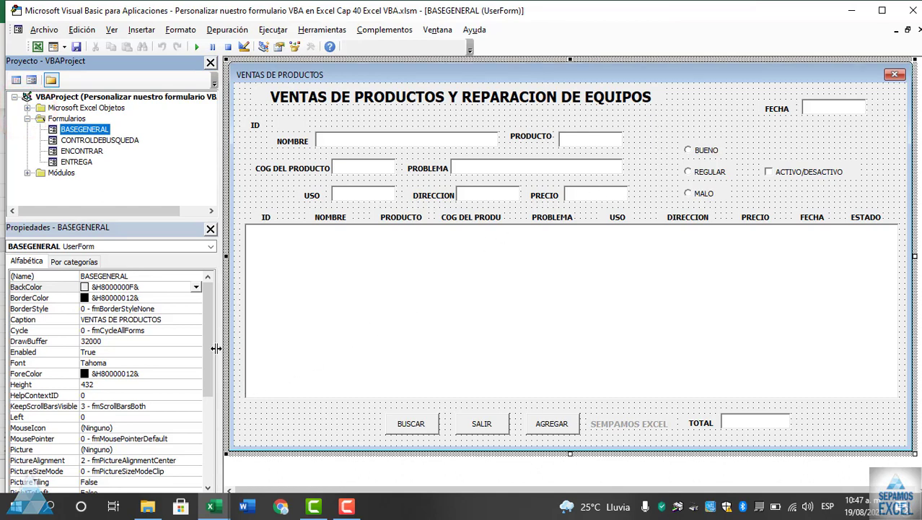
drag(208, 345, 202, 408)
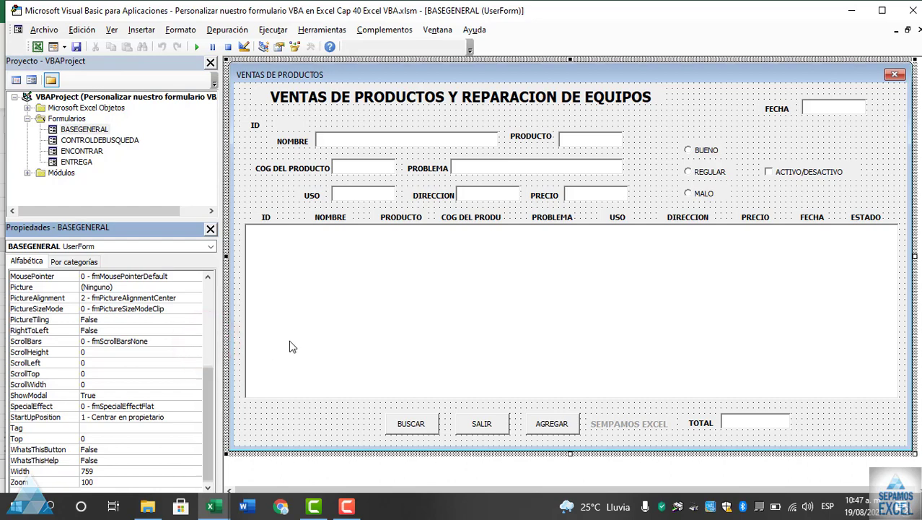
click(290, 345)
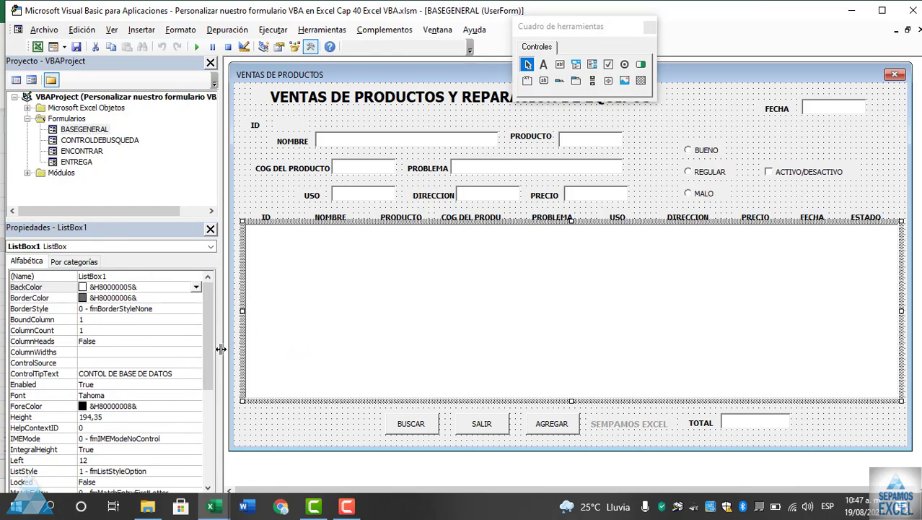
mouse_move(211, 330)
mouse_down()
mouse_move(206, 438)
mouse_move(206, 338)
mouse_up()
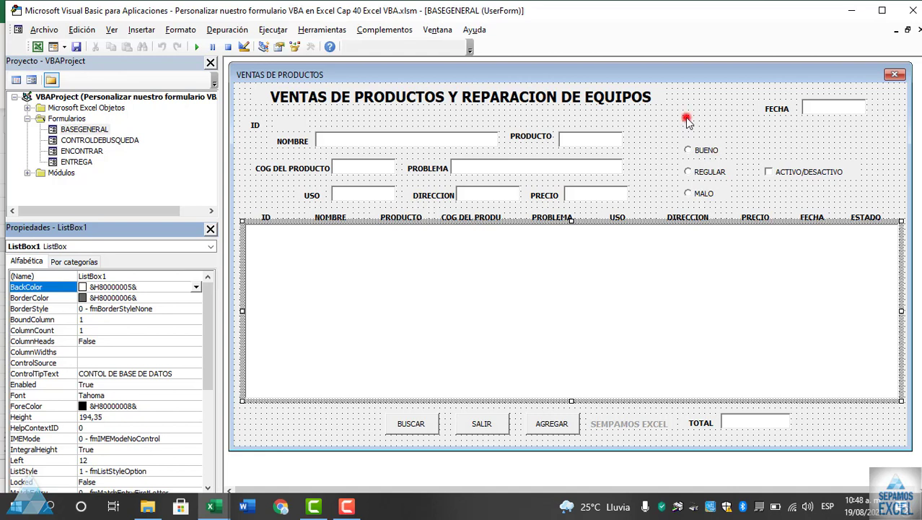
click(686, 119)
Run the form and tick records 3, 6, 9, 13, 14 and 10 in its list
key(F5)
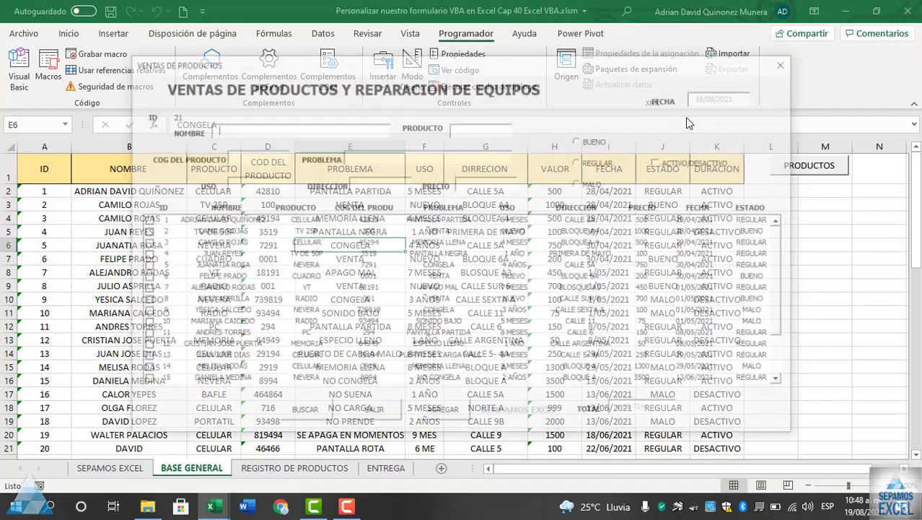
click(418, 242)
click(430, 277)
click(428, 311)
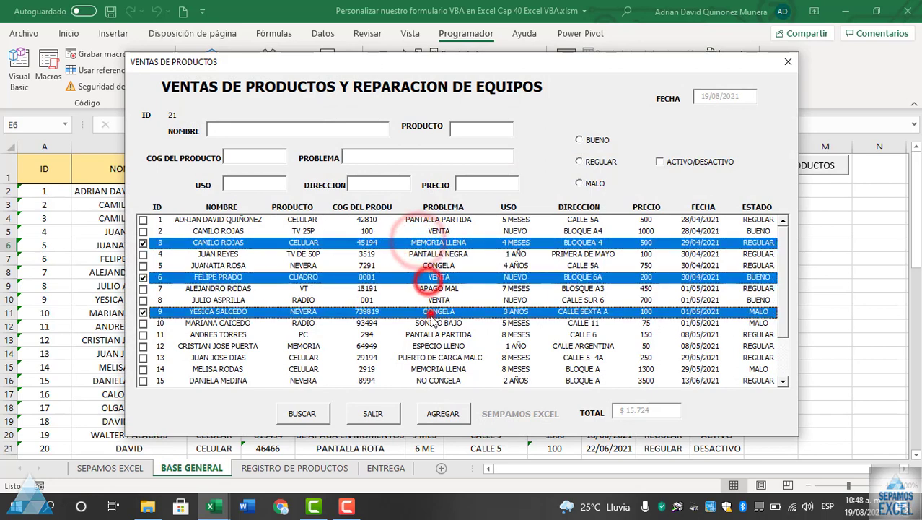
click(404, 357)
click(388, 368)
click(339, 322)
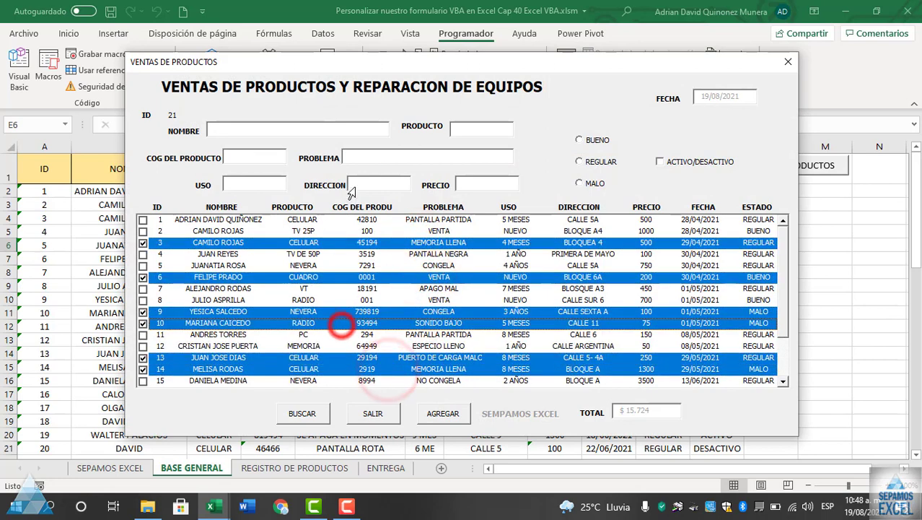